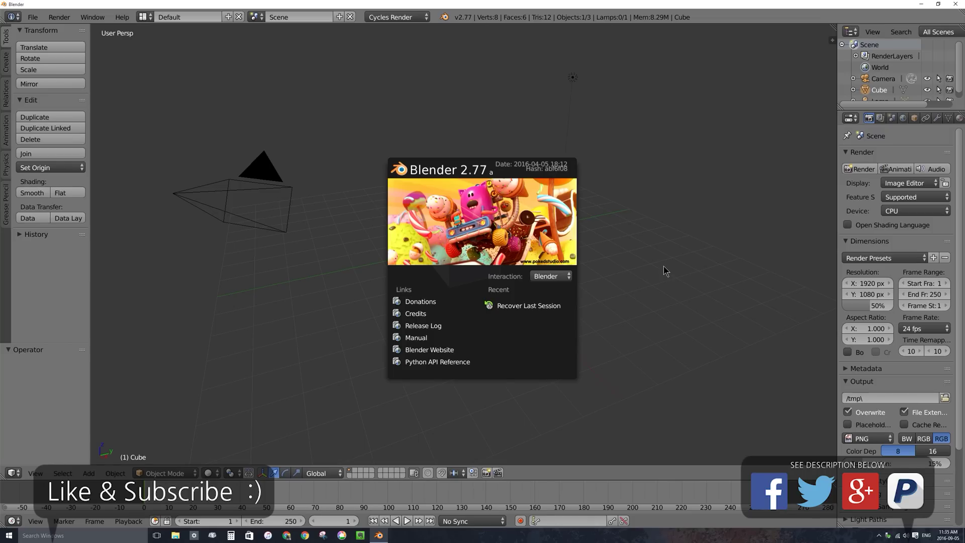
- Dismiss the splash screen and switch the render engine to Blender Game
{"action": "left_click", "coordinate": [548, 240]}
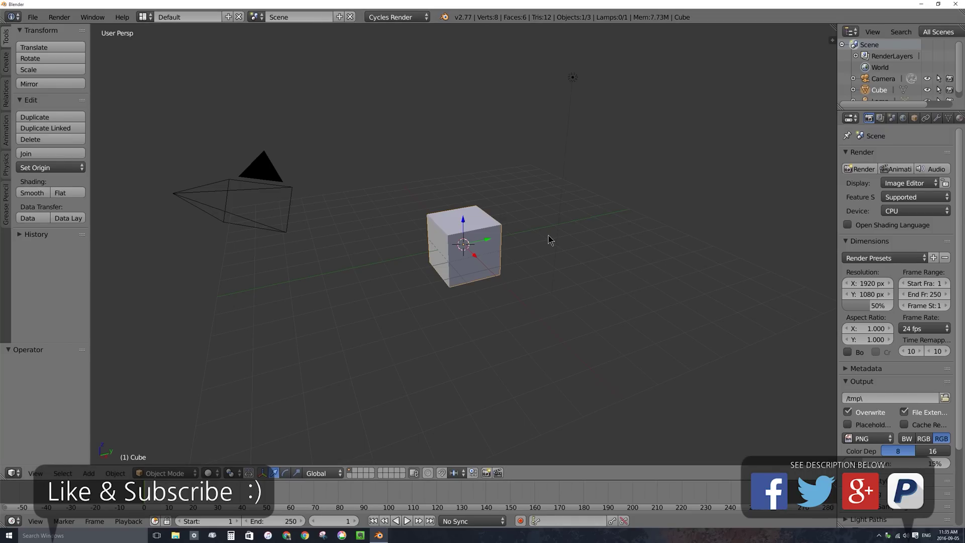
{"action": "left_click", "coordinate": [412, 18]}
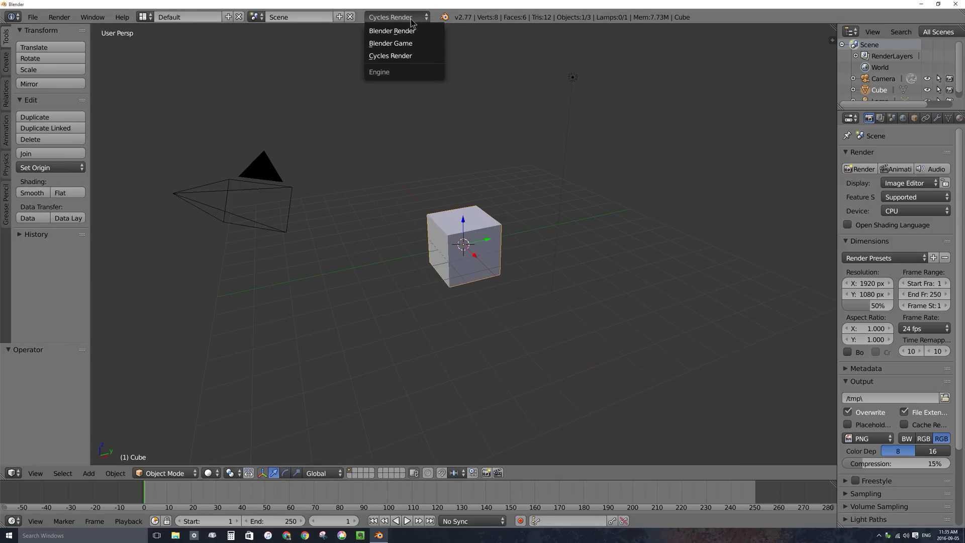
{"action": "left_click", "coordinate": [408, 45]}
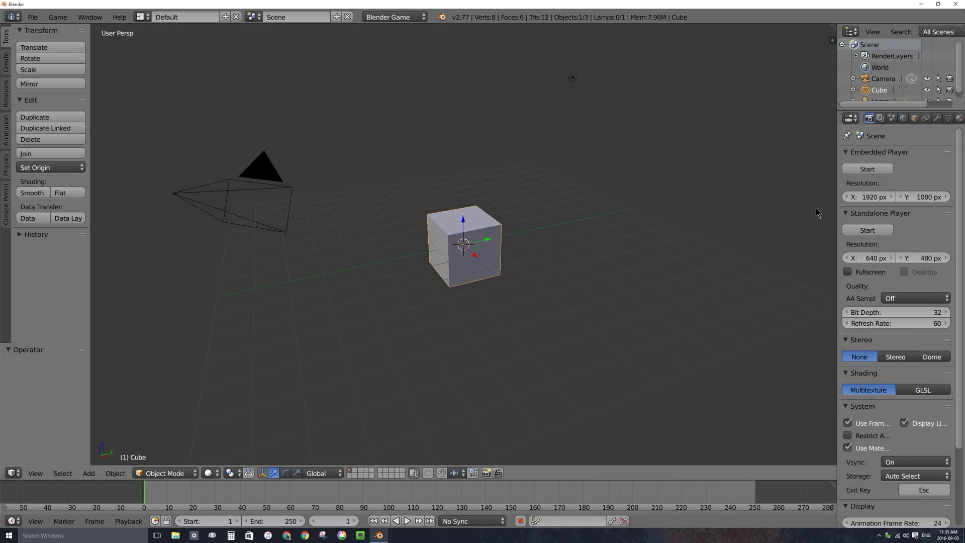
- Widen the properties area, enlarge the timeline area and change it into a Logic Editor
{"action": "left_click_drag", "start_coordinate": [836, 160], "coordinate": [761, 162]}
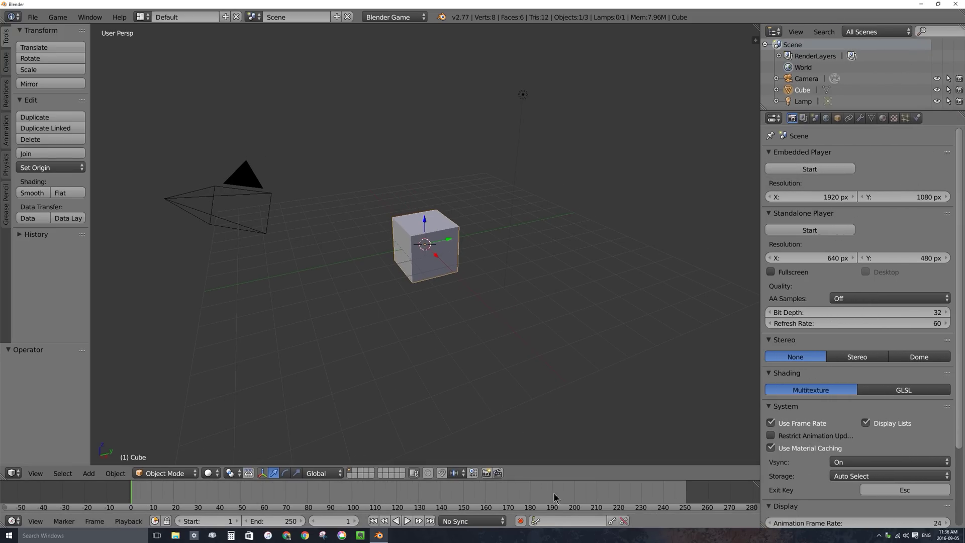
{"action": "left_click_drag", "start_coordinate": [339, 481], "coordinate": [342, 346]}
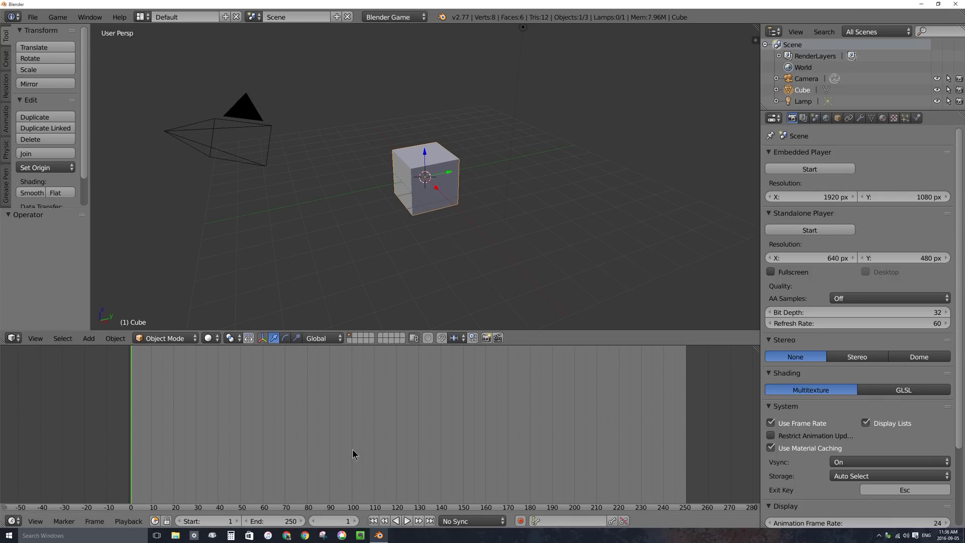
{"action": "left_click", "coordinate": [14, 521]}
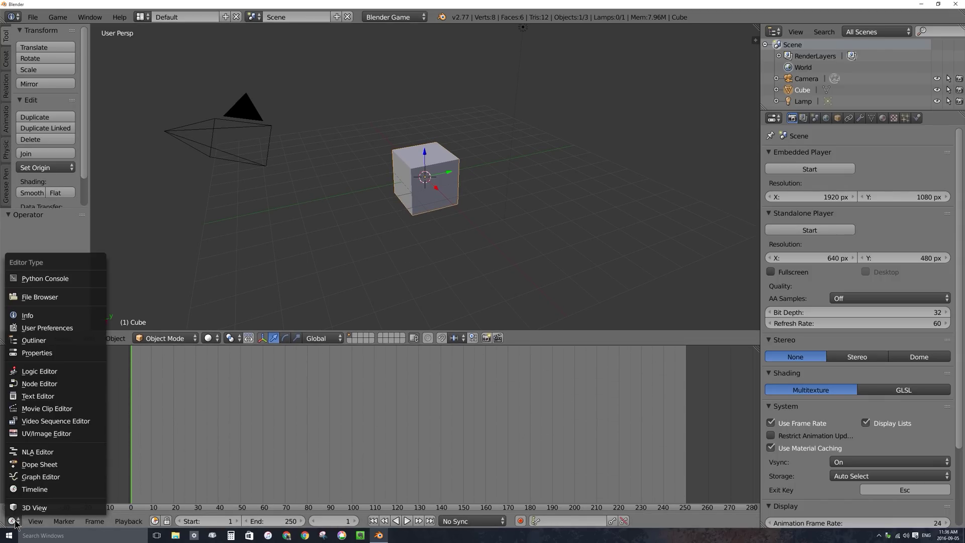
{"action": "left_click", "coordinate": [71, 372]}
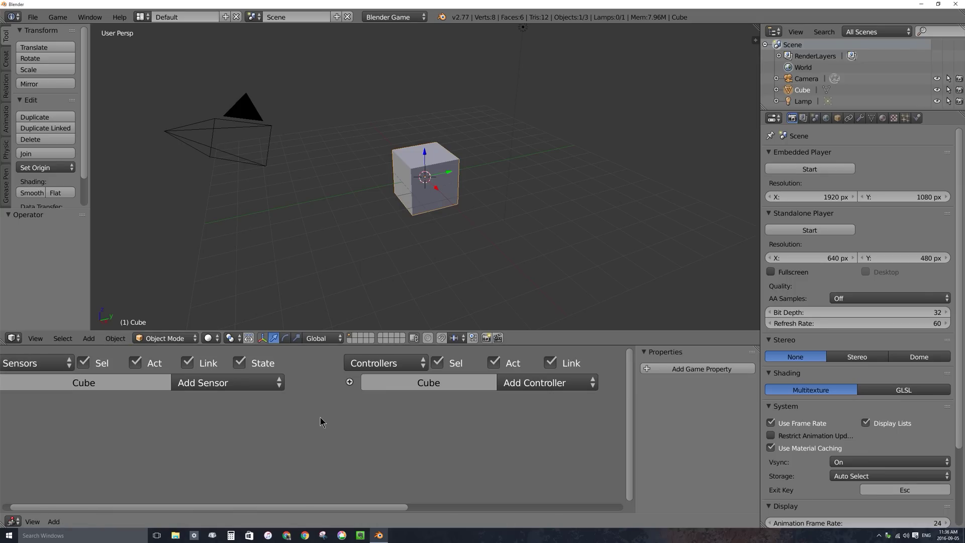
- Fit the sensor, controller and actuator columns in the Logic Editor and hide its game properties sidebar
{"action": "scroll", "coordinate": [322, 421], "scroll_direction": "down", "scroll_amount": 1}
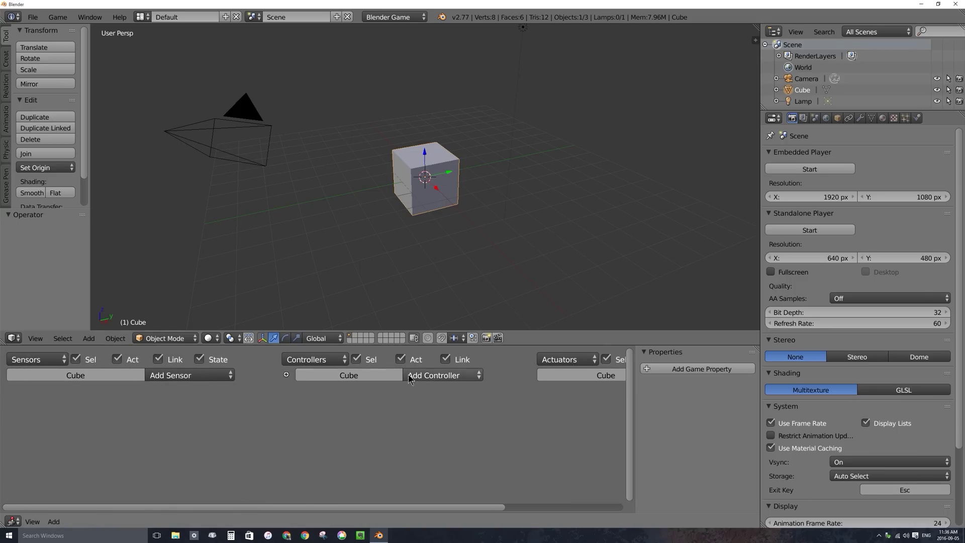
{"action": "scroll", "coordinate": [410, 378], "scroll_direction": "down", "scroll_amount": 1}
{"action": "scroll", "coordinate": [374, 410], "scroll_direction": "down", "scroll_amount": 1}
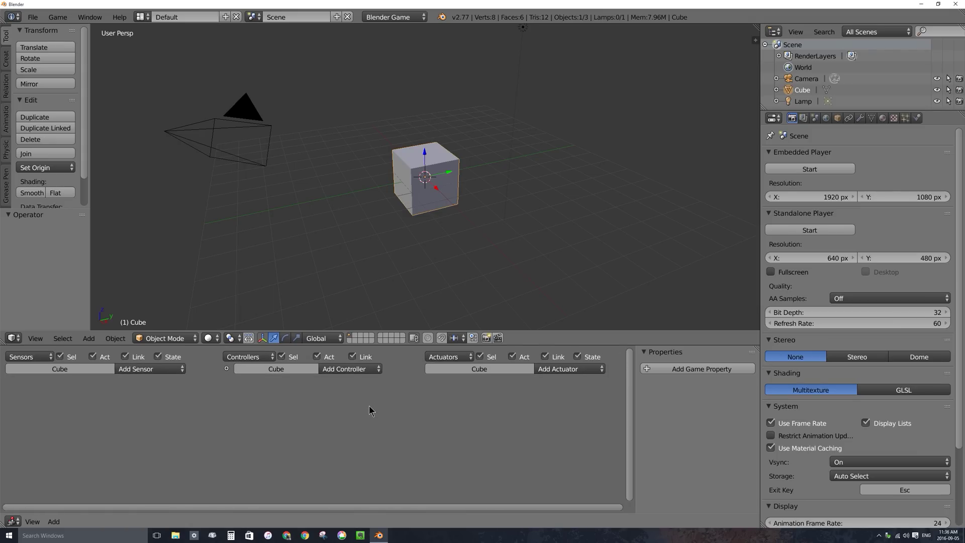
{"action": "key", "text": "n"}
{"action": "key", "text": "n"}
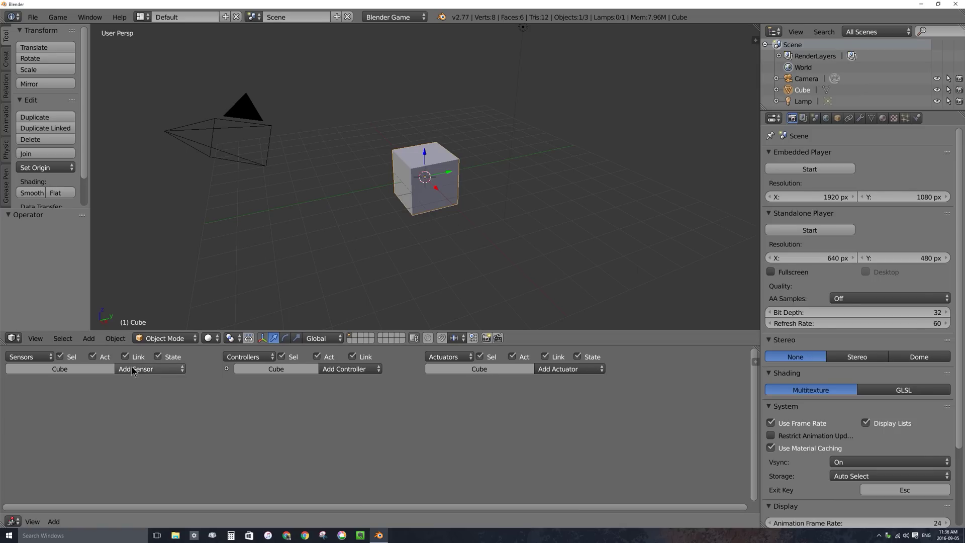
- Build a logic chain on the cube that links a Random sensor to a Simple Motion actuator
{"action": "left_click", "coordinate": [148, 370]}
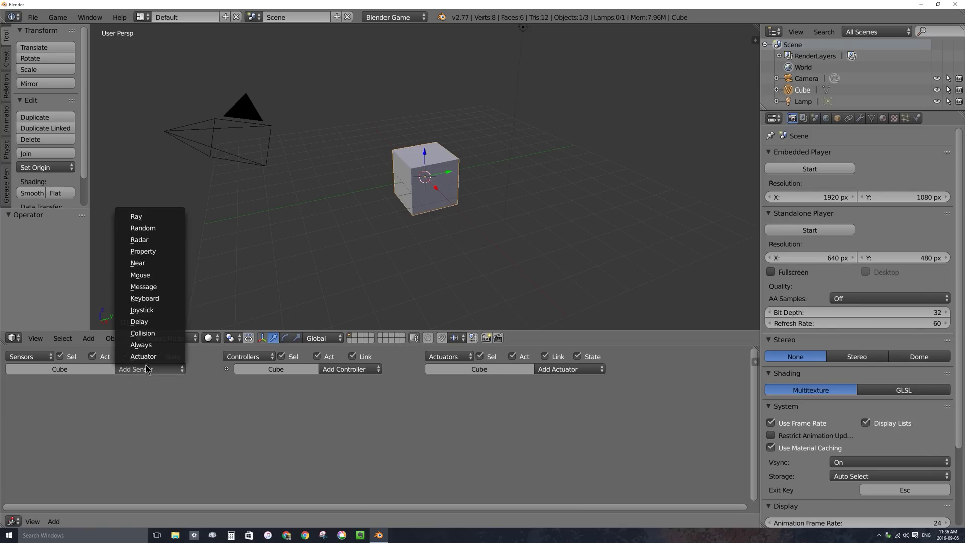
{"action": "left_click", "coordinate": [164, 233]}
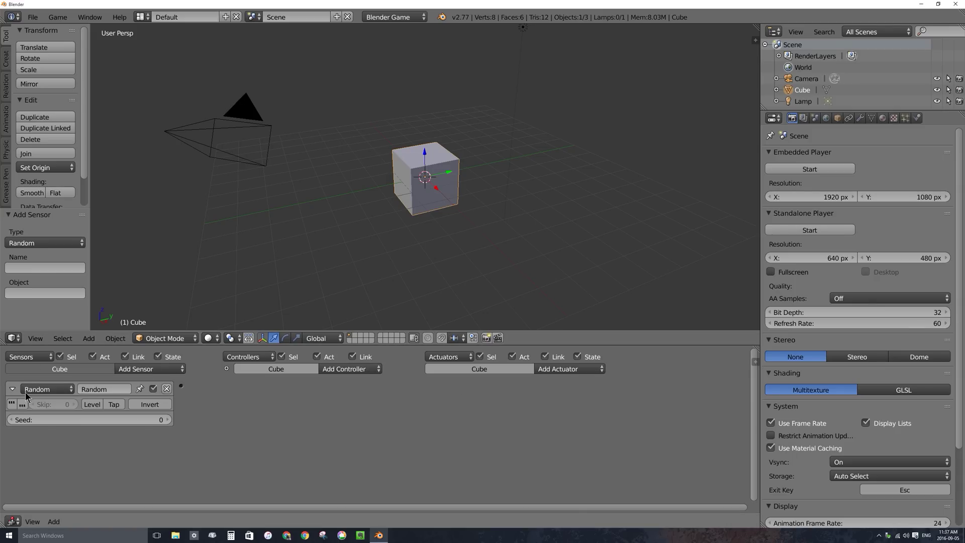
{"action": "middle_click_drag", "start_coordinate": [361, 231], "coordinate": [502, 242]}
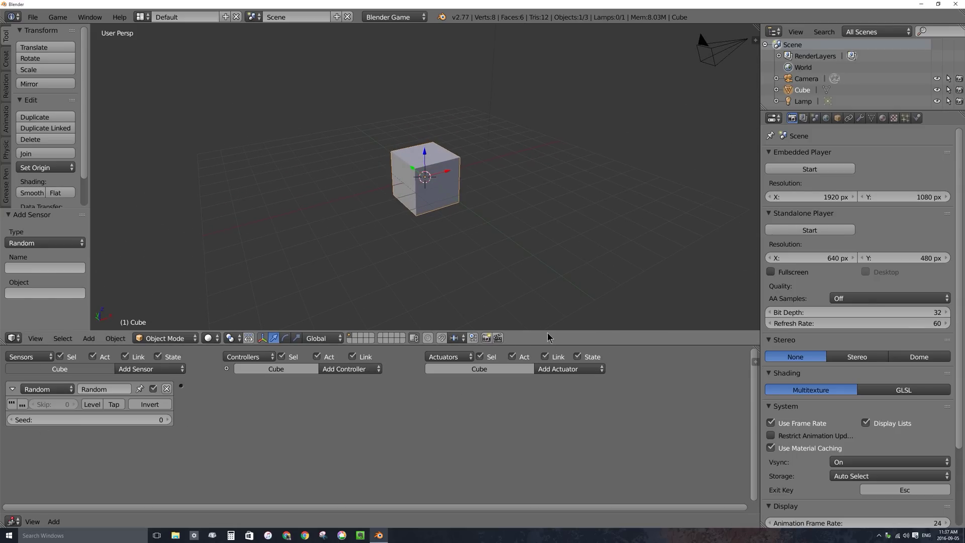
{"action": "left_click", "coordinate": [570, 371]}
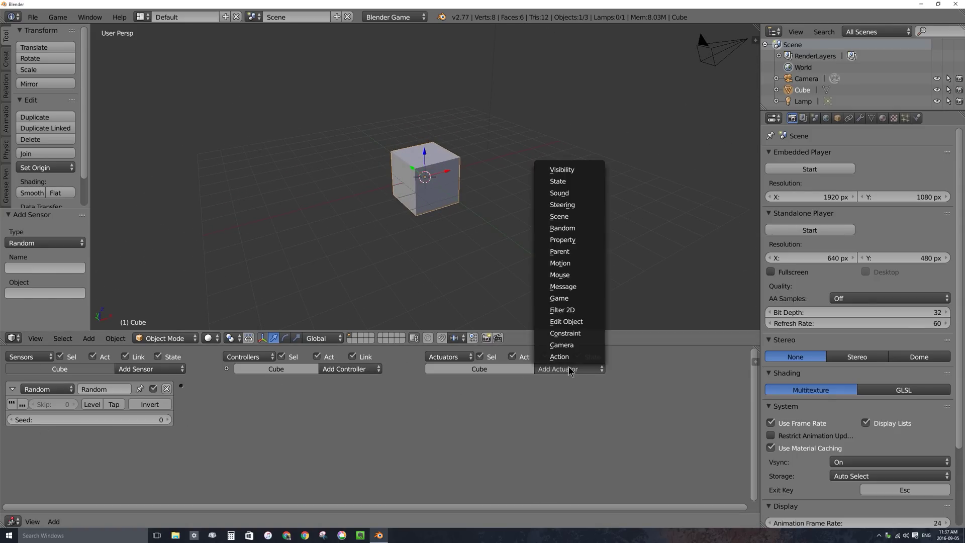
{"action": "left_click", "coordinate": [567, 264]}
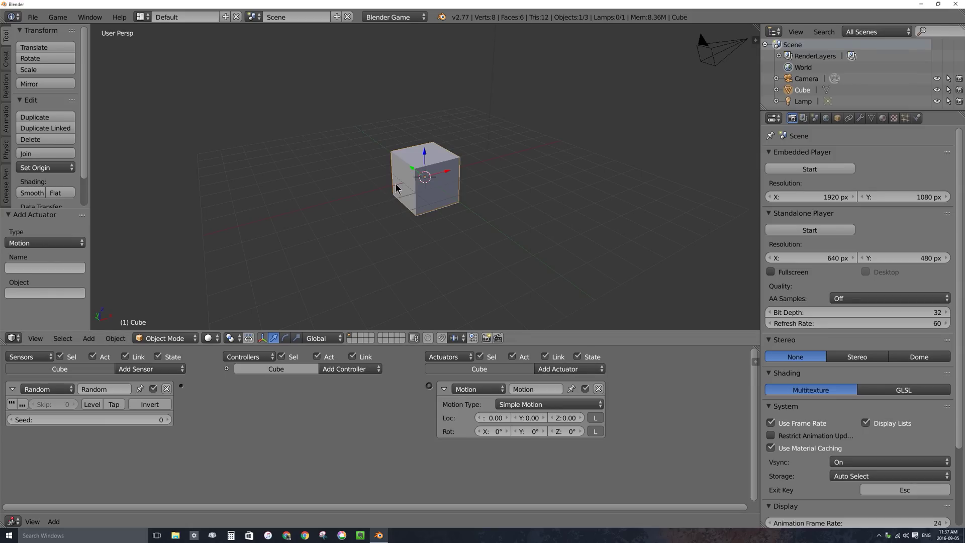
{"action": "middle_click_drag", "start_coordinate": [459, 180], "coordinate": [424, 180]}
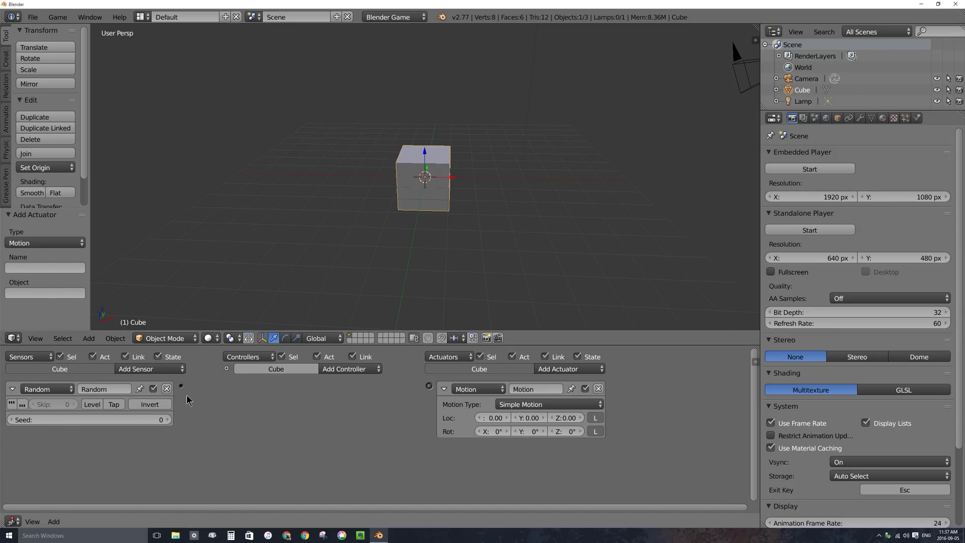
{"action": "left_click_drag", "start_coordinate": [212, 392], "coordinate": [428, 386]}
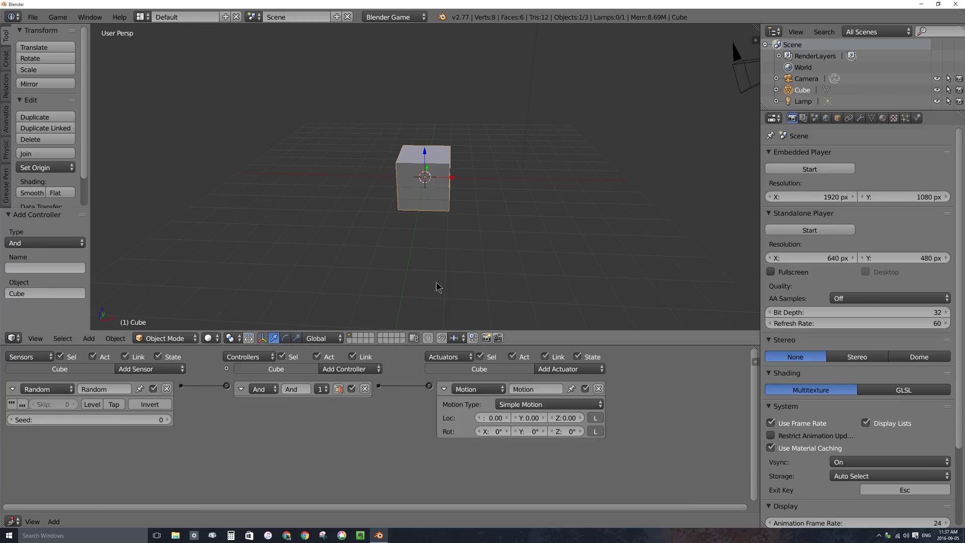
- Set the Motion actuator's X location to 0.05 and test-run the game
{"action": "left_click", "coordinate": [493, 419]}
{"action": "type", "text": "0."}
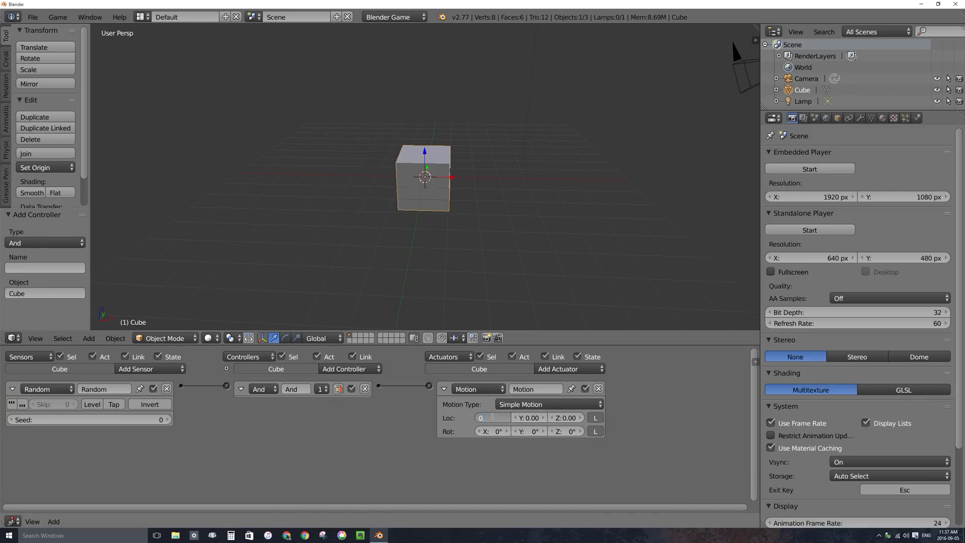
{"action": "type", "text": "05"}
{"action": "key", "text": "Return"}
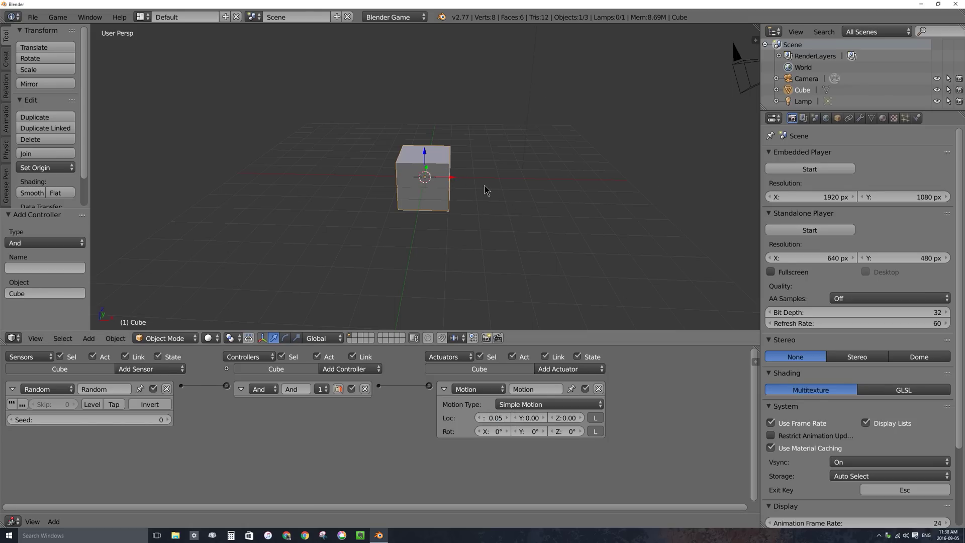
{"action": "key", "text": "p"}
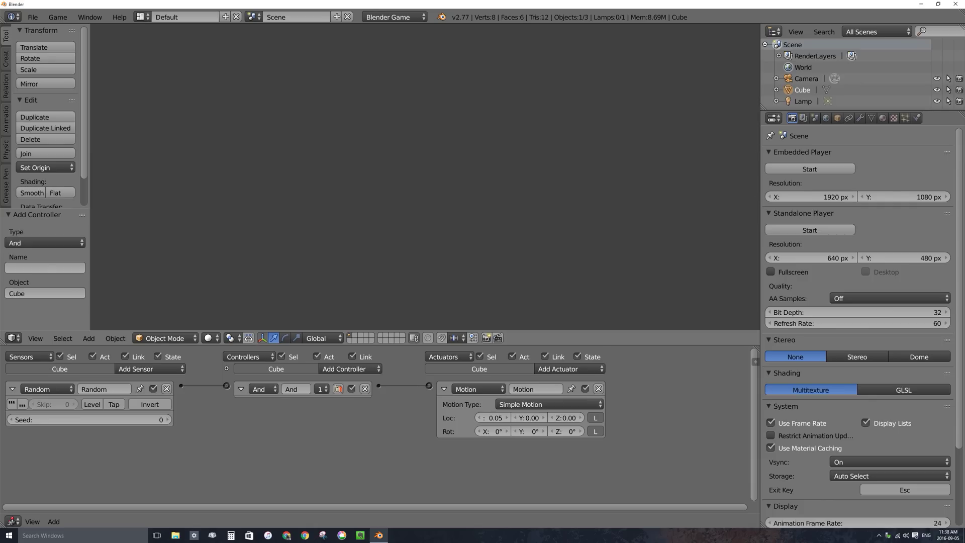
{"action": "key", "text": "Escape"}
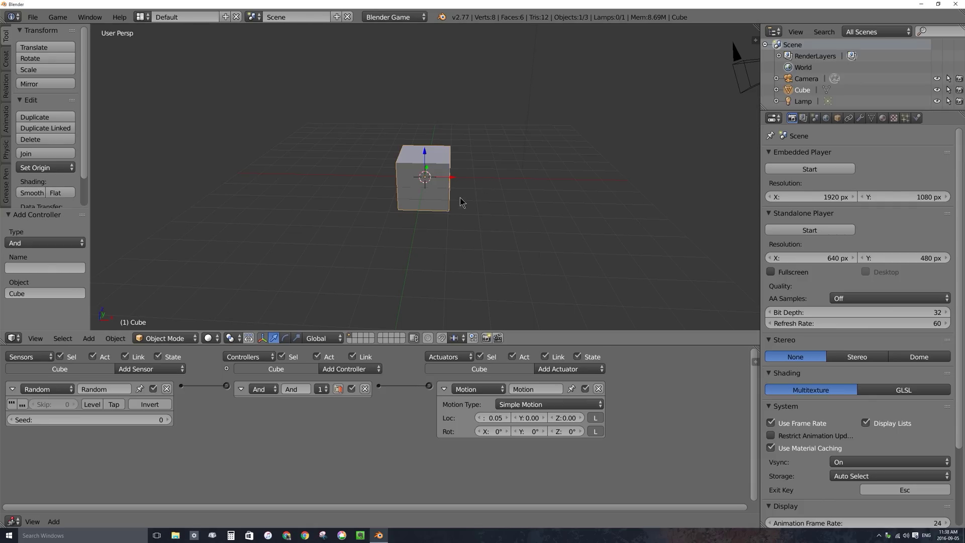
- Enable true level triggering on the Random sensor with Skip 60 and Seed 229, and test-run the game
{"action": "left_click", "coordinate": [11, 404]}
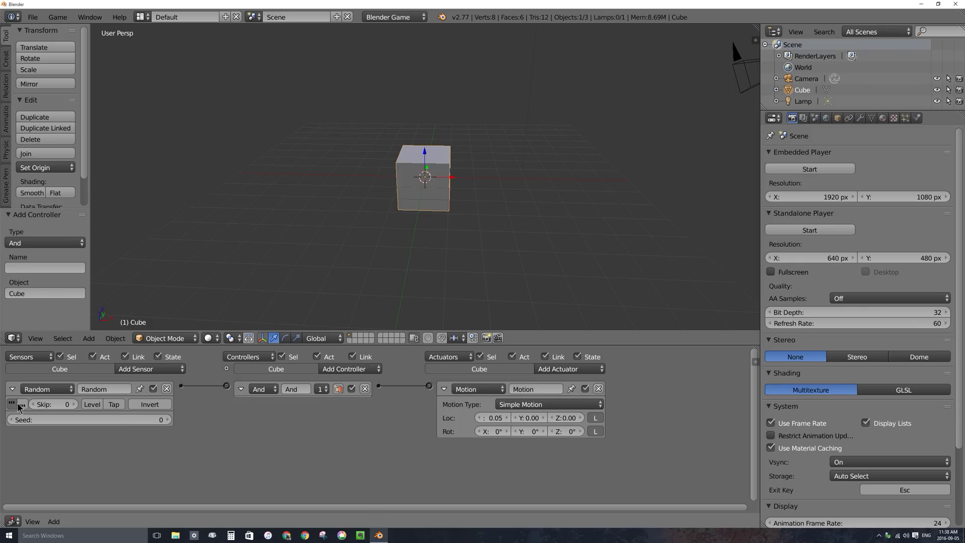
{"action": "left_click", "coordinate": [55, 405]}
{"action": "type", "text": "60"}
{"action": "key", "text": "Return"}
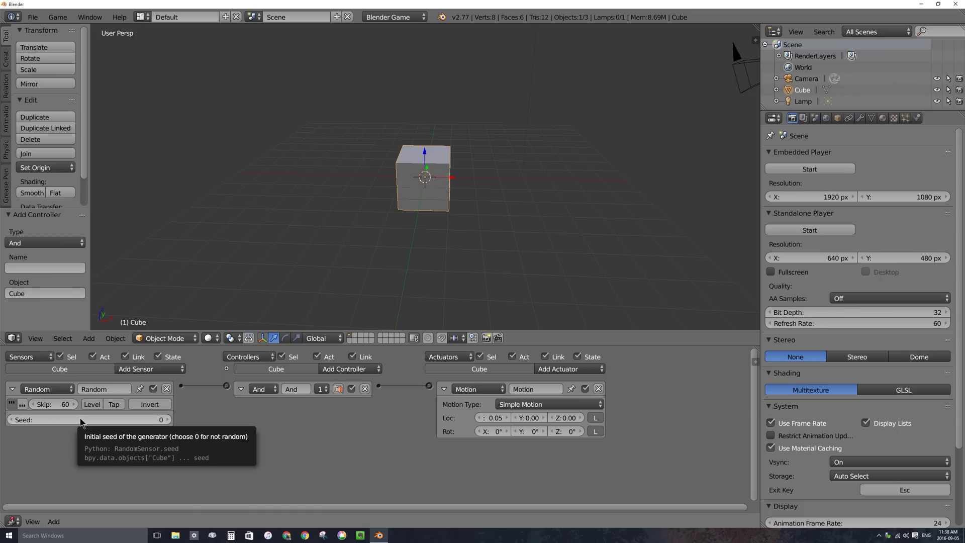
{"action": "left_click_drag", "start_coordinate": [82, 420], "coordinate": [151, 421]}
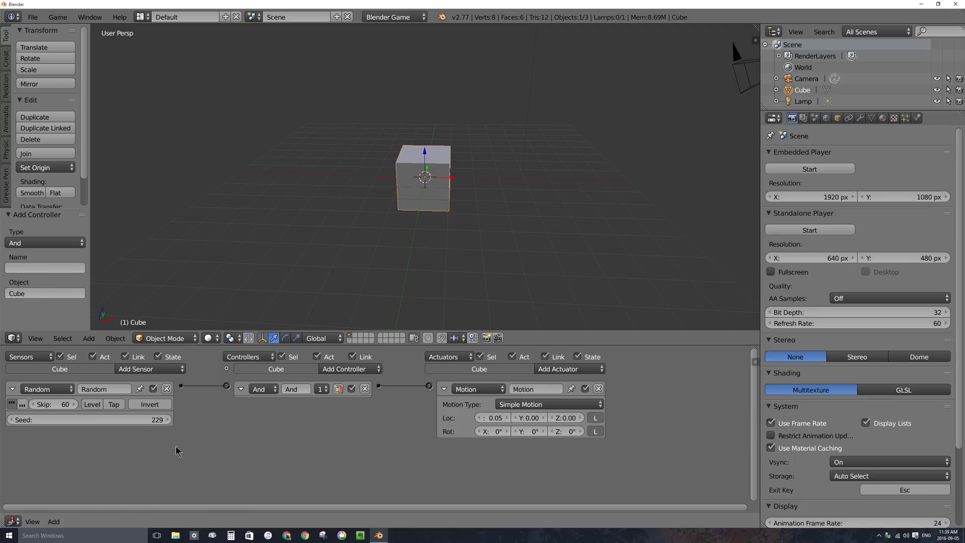
{"action": "key", "text": "p"}
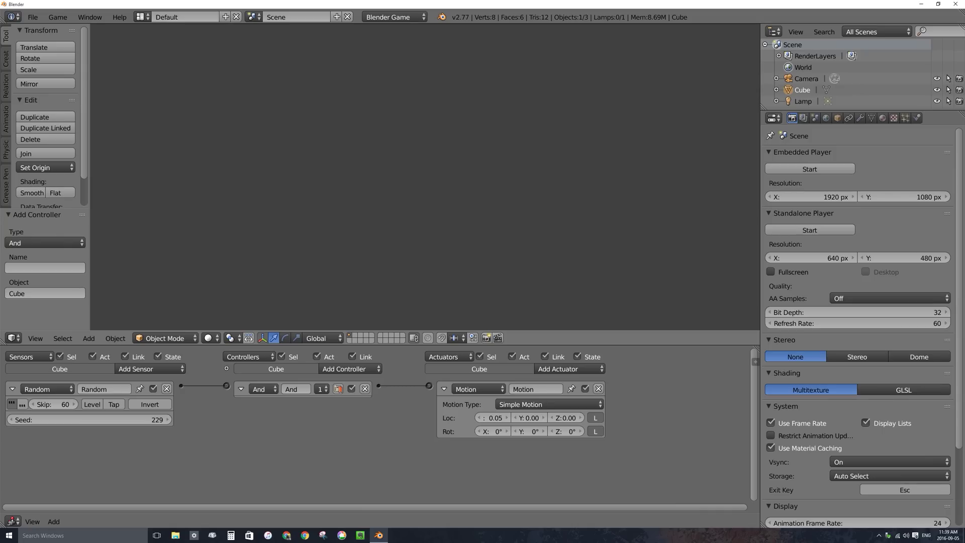
{"action": "key", "text": "Escape"}
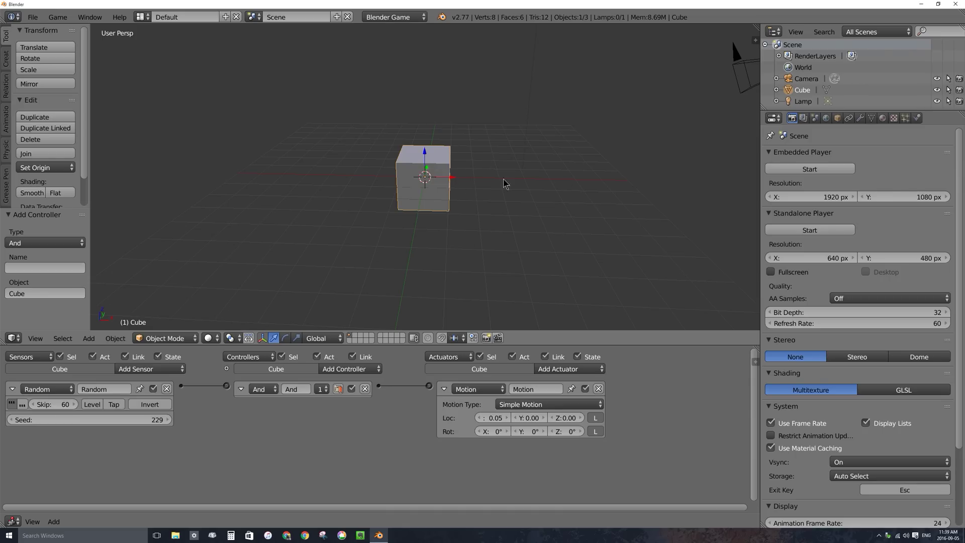
- Delete the cube and add a text object at the scene's origin
{"action": "key", "text": "x"}
{"action": "left_click", "coordinate": [429, 176]}
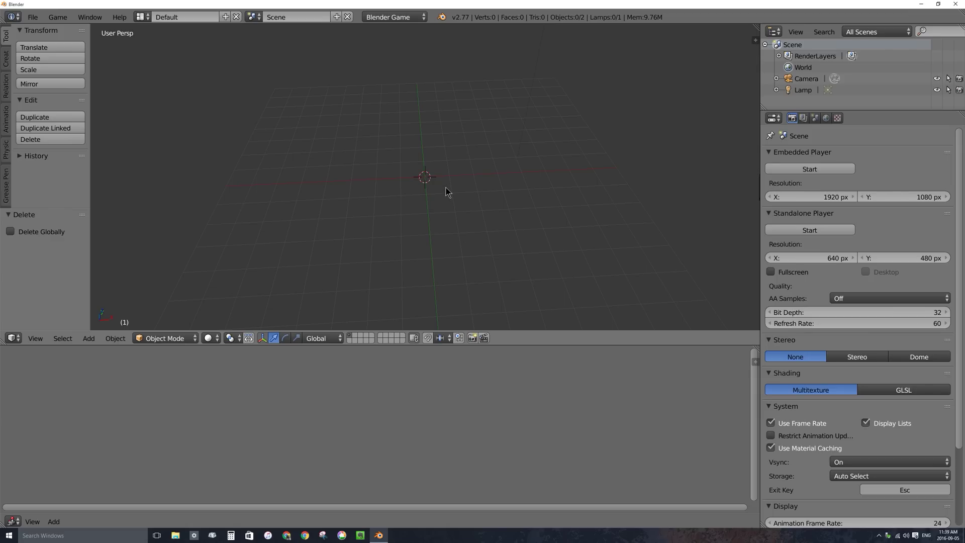
{"action": "key", "text": "shift+a"}
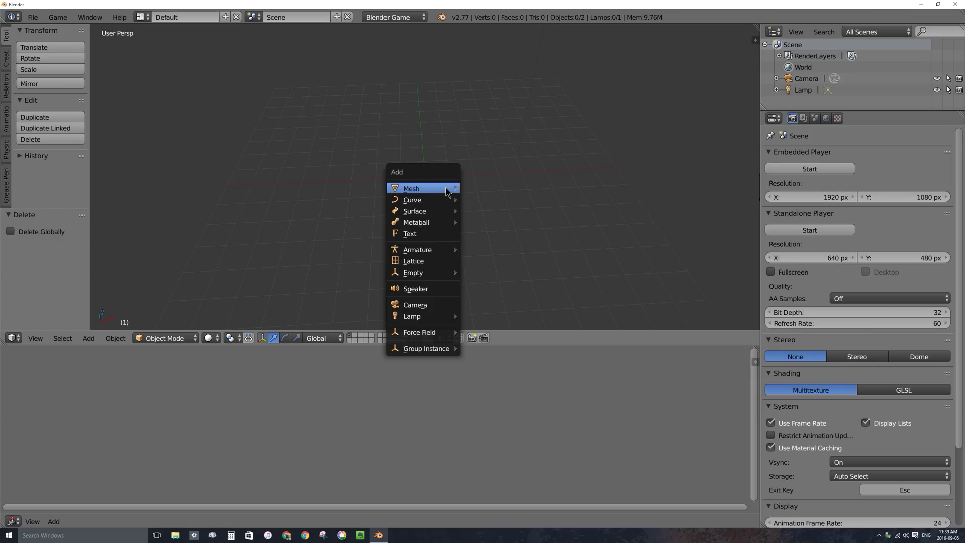
{"action": "left_click", "coordinate": [416, 235]}
{"action": "middle_click_drag", "start_coordinate": [455, 222], "coordinate": [430, 181]}
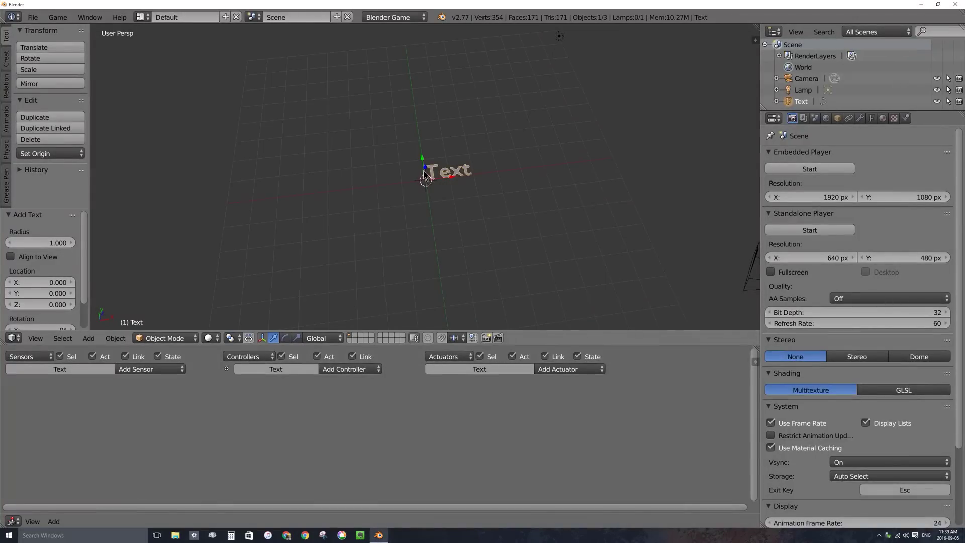
{"action": "left_click", "coordinate": [480, 125]}
{"action": "scroll", "coordinate": [453, 174], "scroll_direction": "up", "scroll_amount": 3}
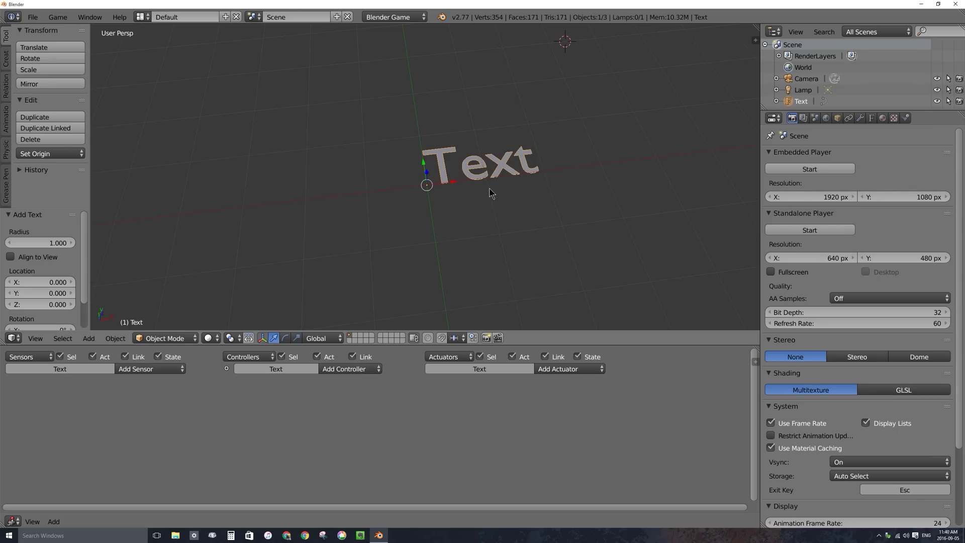
- Open the text object for editing and clear its default wording
{"action": "key", "text": "Tab"}
{"action": "key", "text": "BackSpace"}
{"action": "key", "text": "BackSpace"}
{"action": "key", "text": "BackSpace"}
{"action": "key", "text": "BackSpace"}
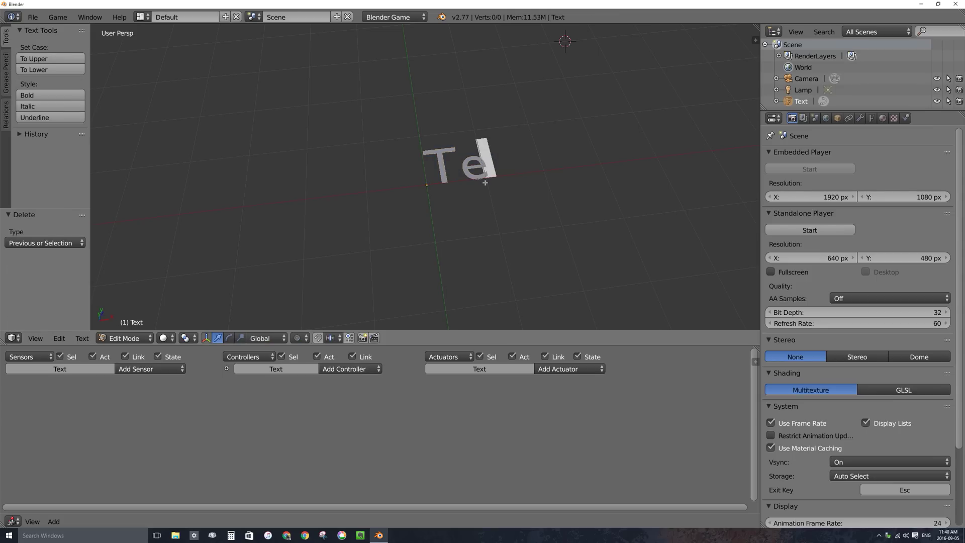
{"action": "type", "text": "jhfdjfgd"}
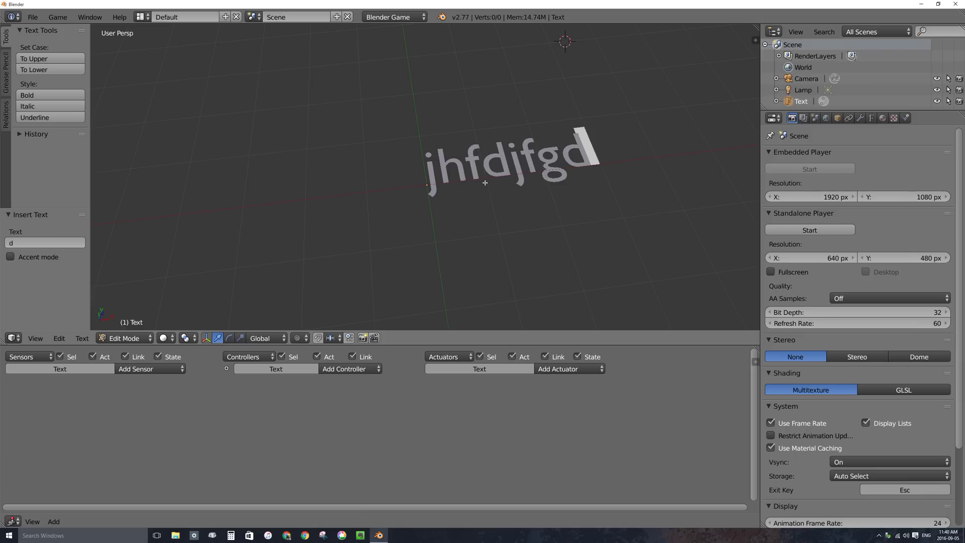
{"action": "key", "text": "BackSpace"}
{"action": "key", "text": "BackSpace"}
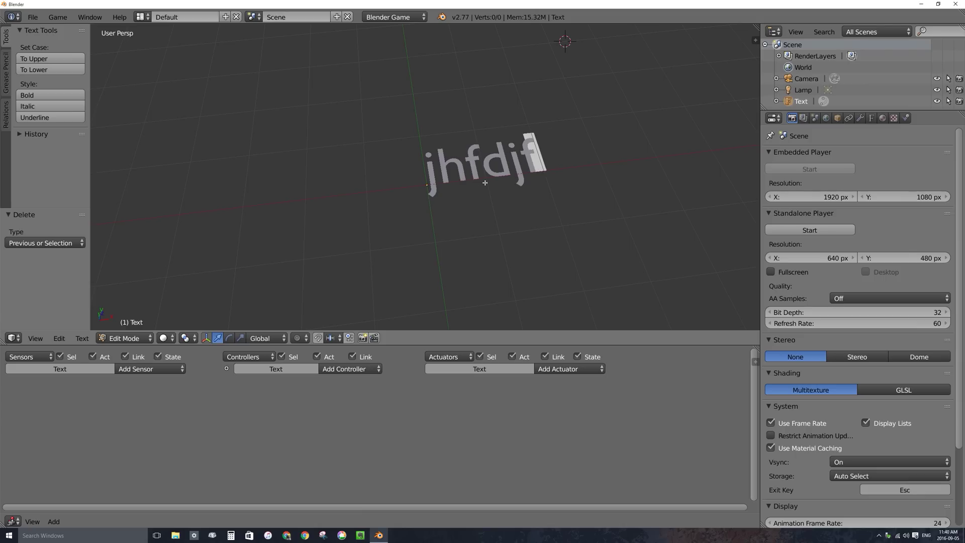
{"action": "key", "text": "BackSpace"}
{"action": "key", "text": "BackSpace"}
{"action": "key", "text": "BackSpace"}
{"action": "key", "text": "BackSpace"}
{"action": "key", "text": "BackSpace"}
{"action": "key", "text": "BackSpace"}
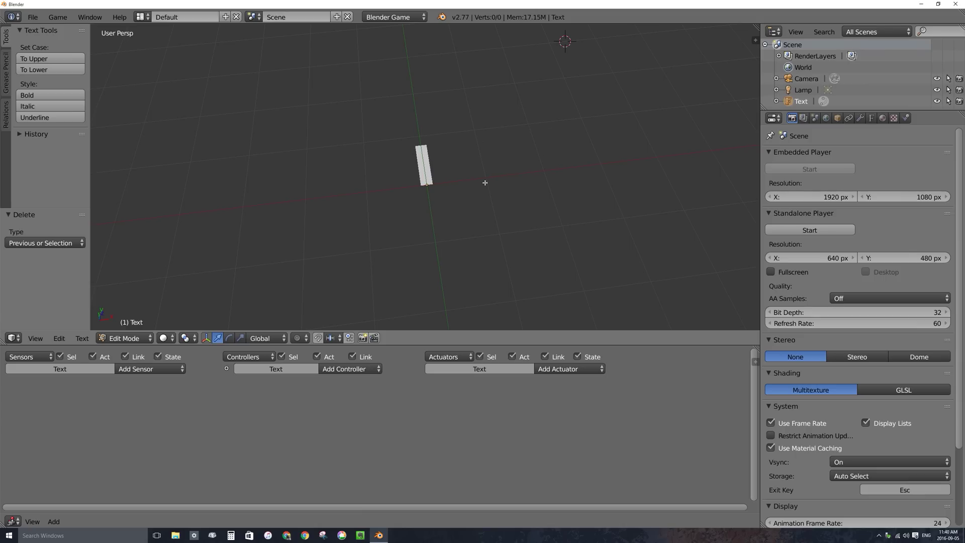
- Enter 0 as the text object's content and give the object a text game property of type Integer
{"action": "type", "text": "0"}
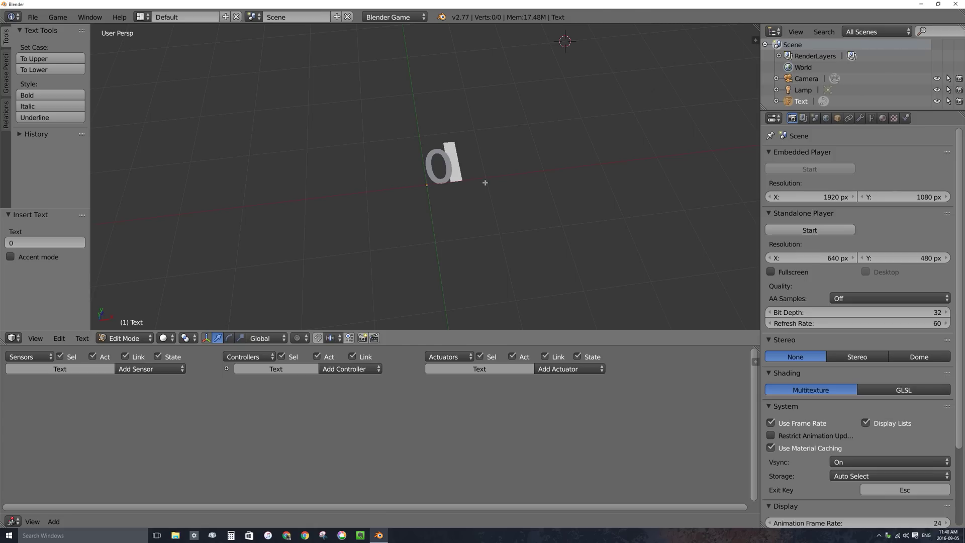
{"action": "key", "text": "Tab"}
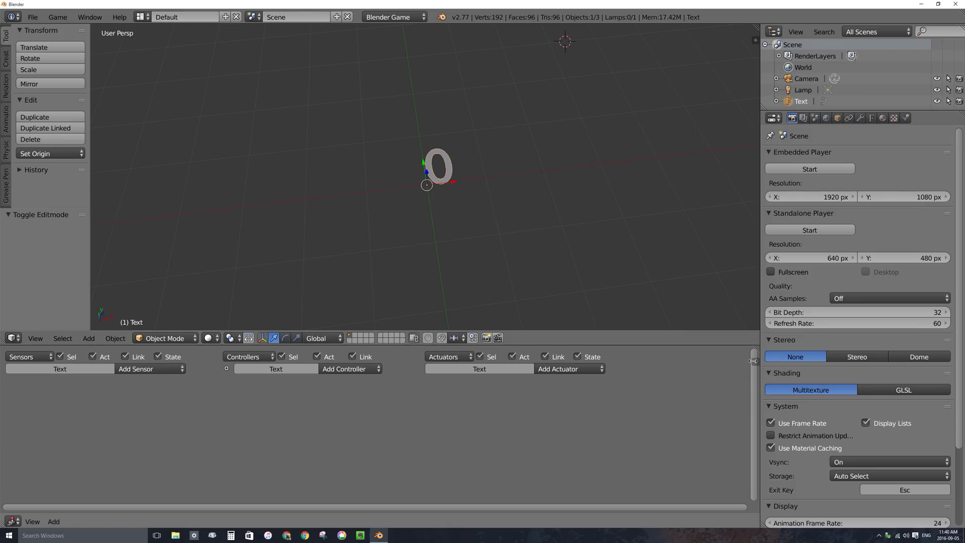
{"action": "key", "text": "n"}
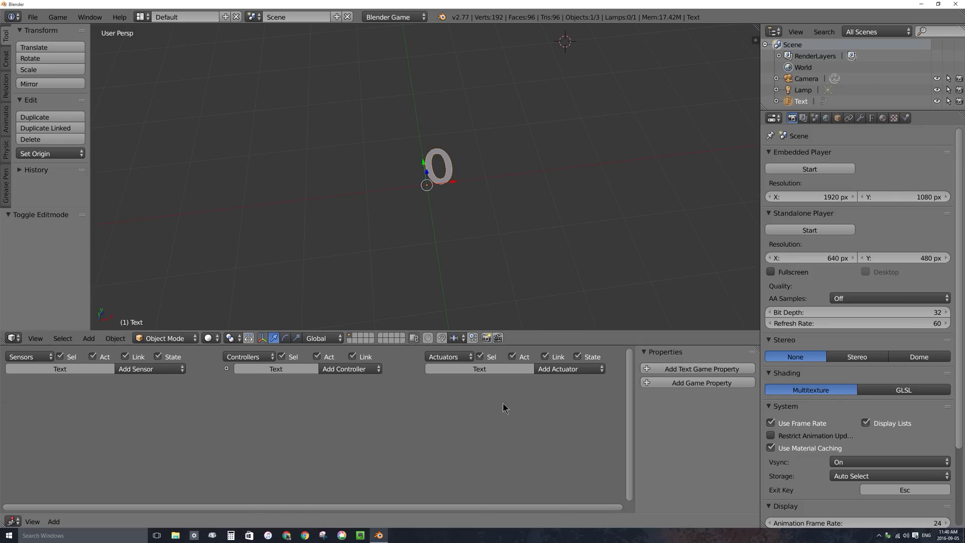
{"action": "left_click", "coordinate": [679, 370]}
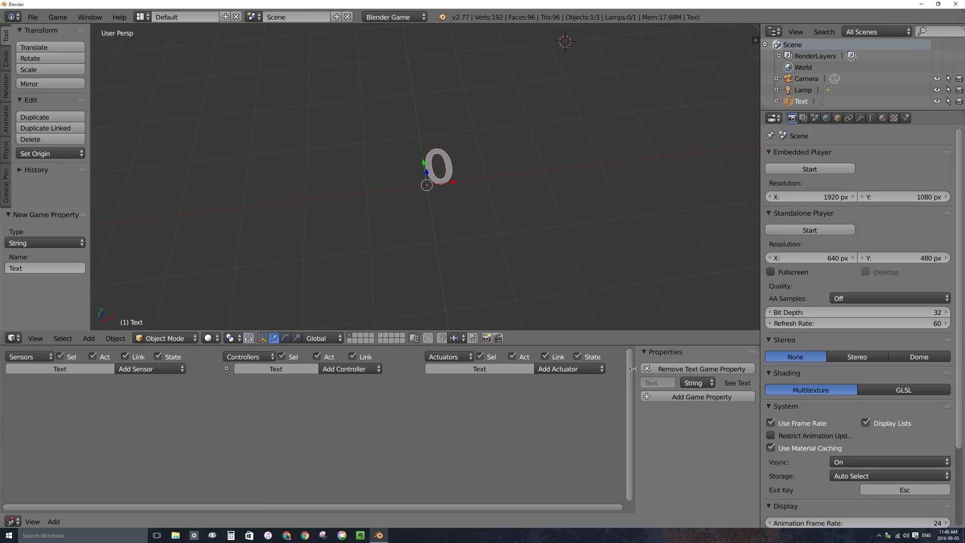
{"action": "left_click_drag", "start_coordinate": [635, 369], "coordinate": [610, 369]}
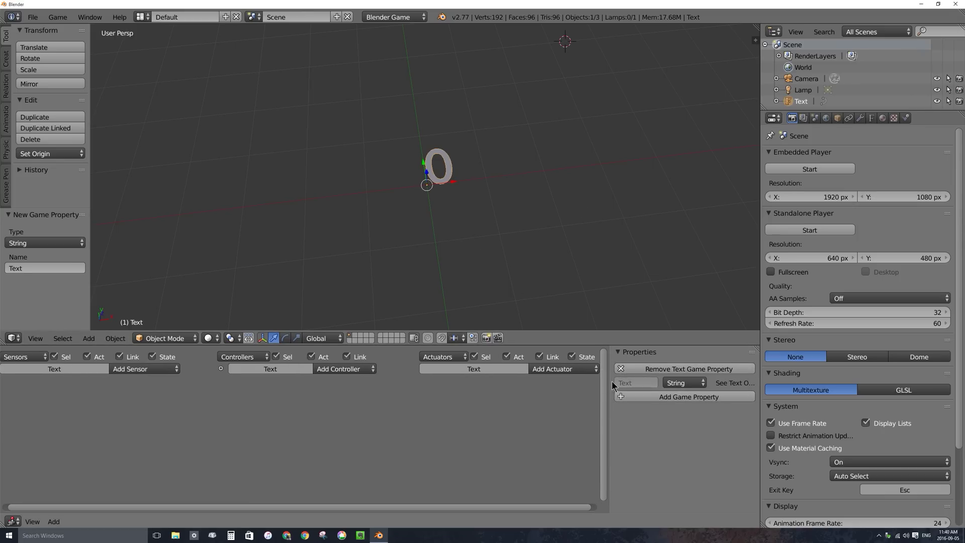
{"action": "left_click_drag", "start_coordinate": [611, 379], "coordinate": [582, 380]}
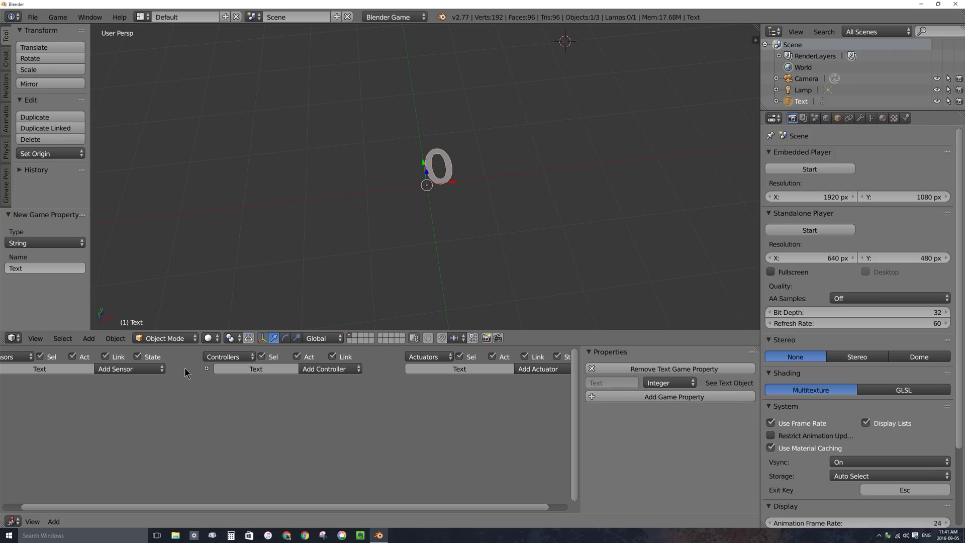
- Add an Always sensor to the text object with true level triggering enabled and Skip set to 60
{"action": "left_click", "coordinate": [168, 369]}
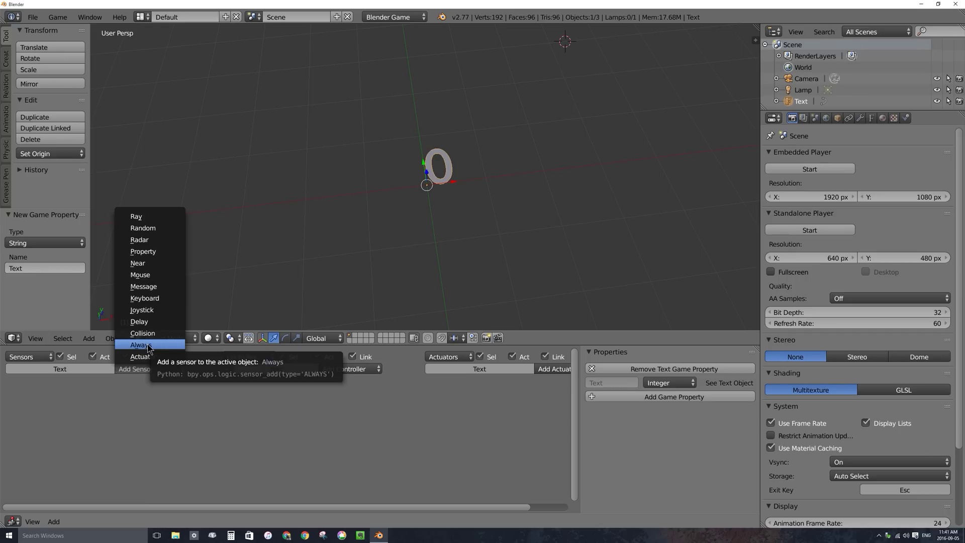
{"action": "left_click", "coordinate": [148, 368]}
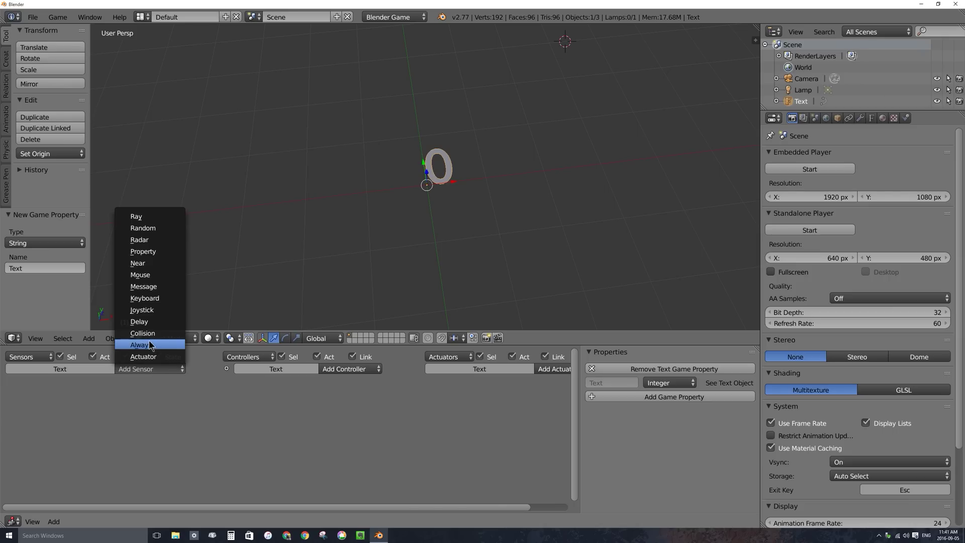
{"action": "left_click", "coordinate": [149, 345]}
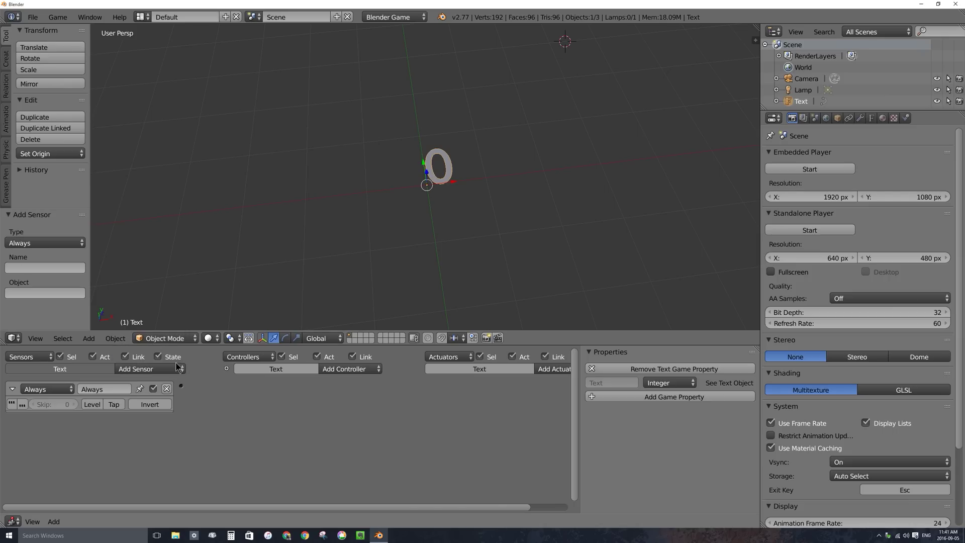
{"action": "left_click", "coordinate": [12, 404]}
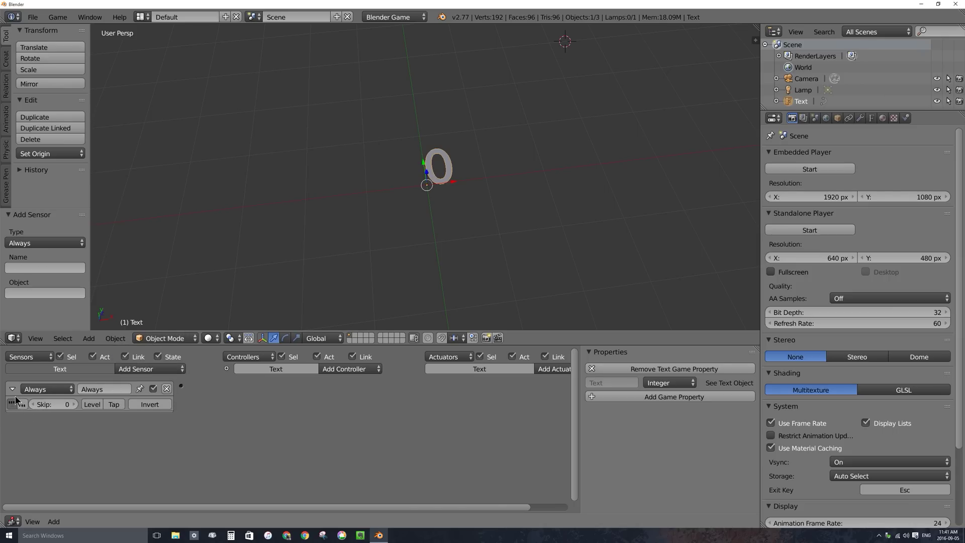
{"action": "left_click", "coordinate": [48, 404]}
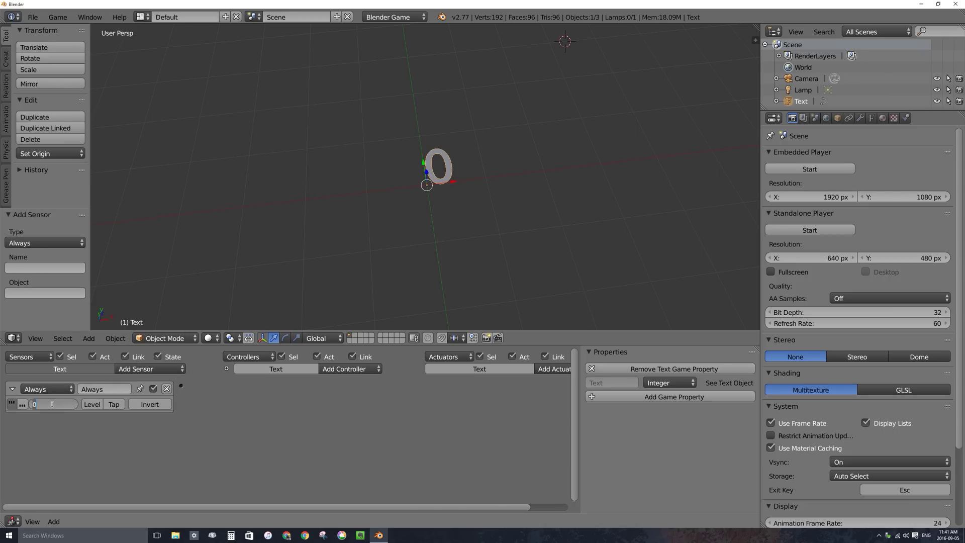
{"action": "type", "text": "6"}
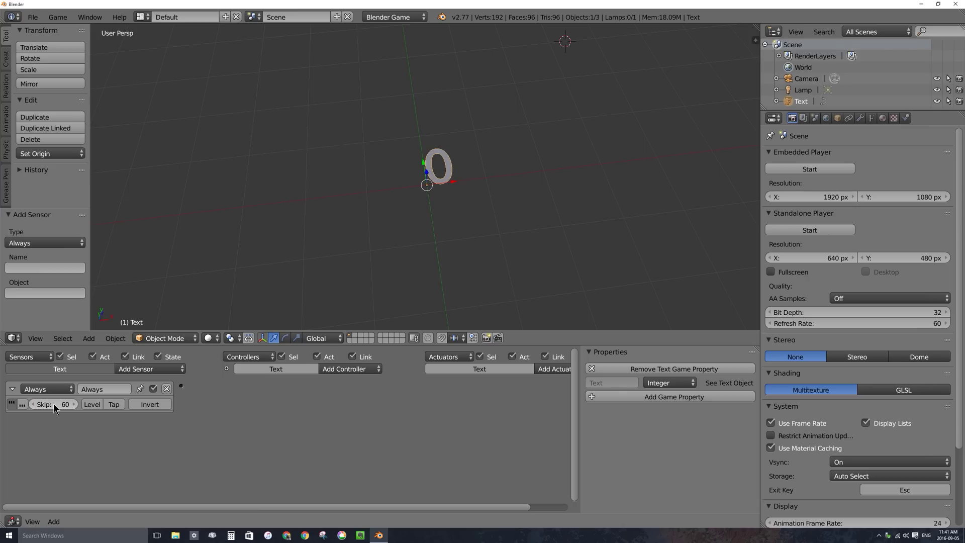
- Add a Random actuator targeting the Text property and link the Always sensor to it through an And controller
{"action": "scroll", "coordinate": [448, 415], "scroll_direction": "right", "scroll_amount": 2, "text": "ctrl"}
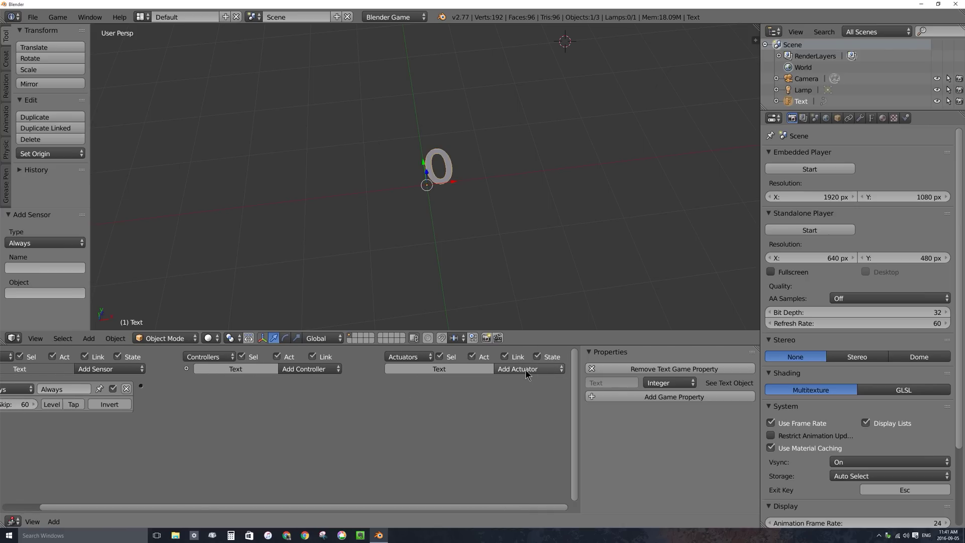
{"action": "left_click", "coordinate": [527, 370]}
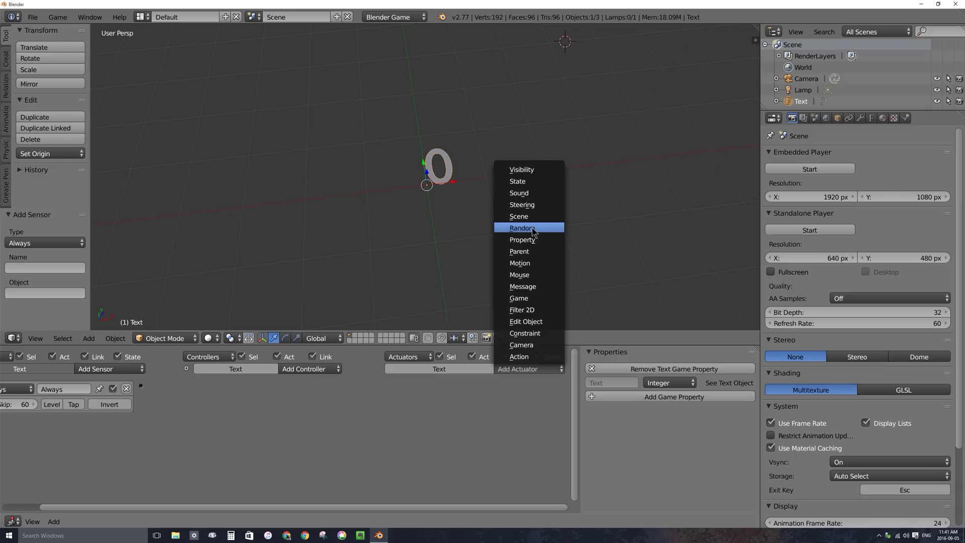
{"action": "left_click", "coordinate": [522, 228]}
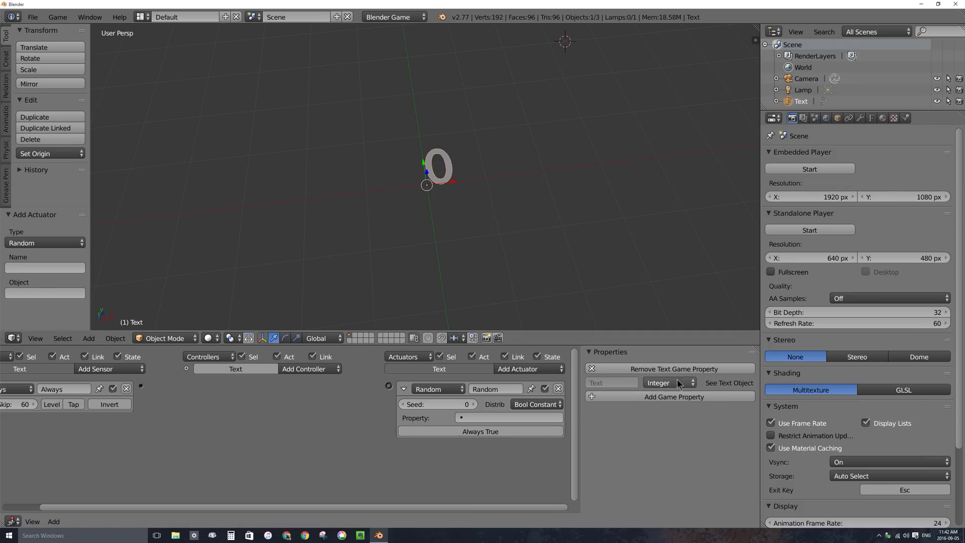
{"action": "left_click", "coordinate": [499, 418]}
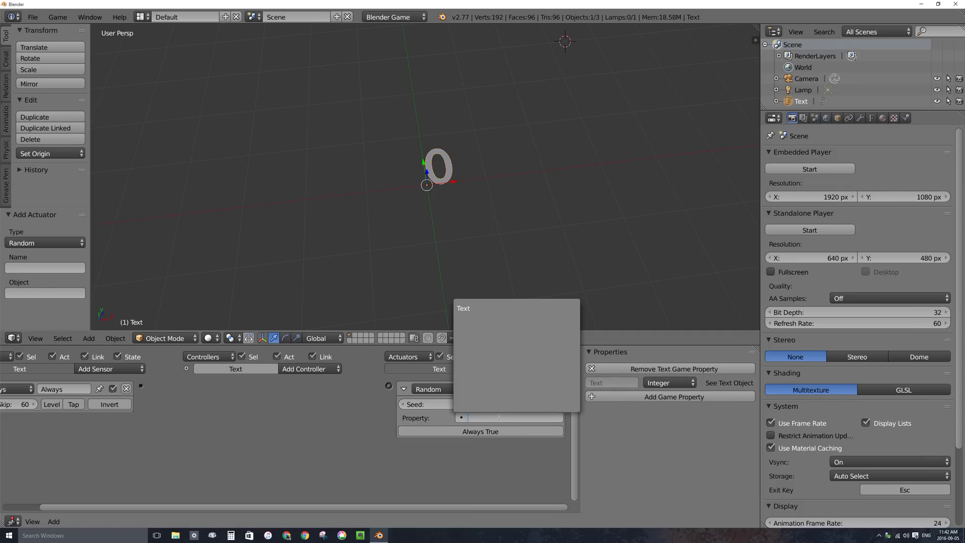
{"action": "left_click", "coordinate": [463, 308]}
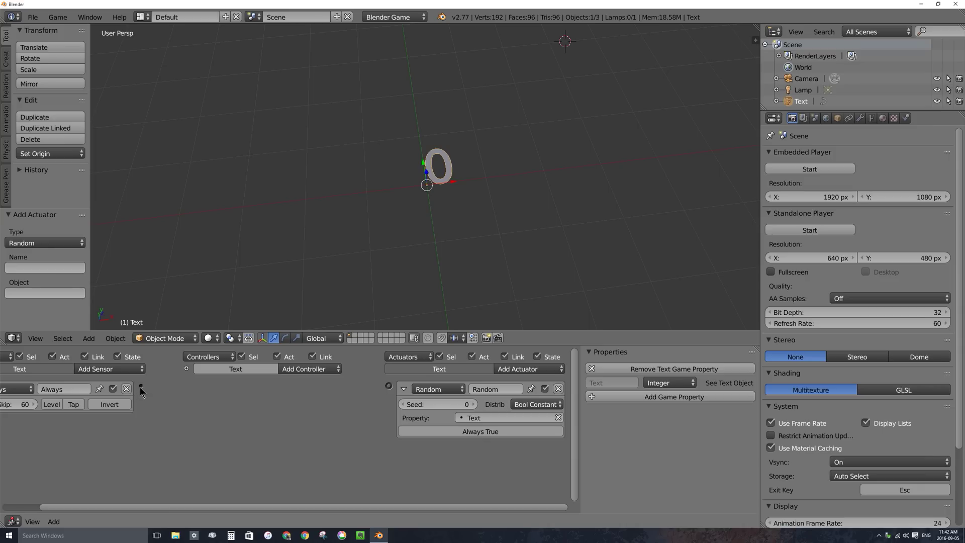
{"action": "left_click_drag", "start_coordinate": [141, 387], "coordinate": [388, 386]}
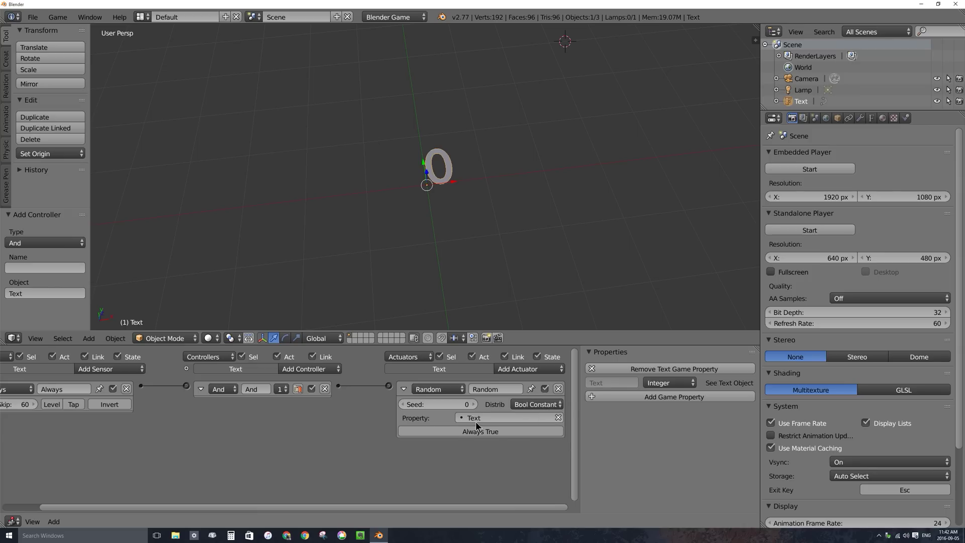
- Set the Random actuator's distribution to Int Uniform with a minimum of 1 and a maximum of 9
{"action": "left_click", "coordinate": [535, 404]}
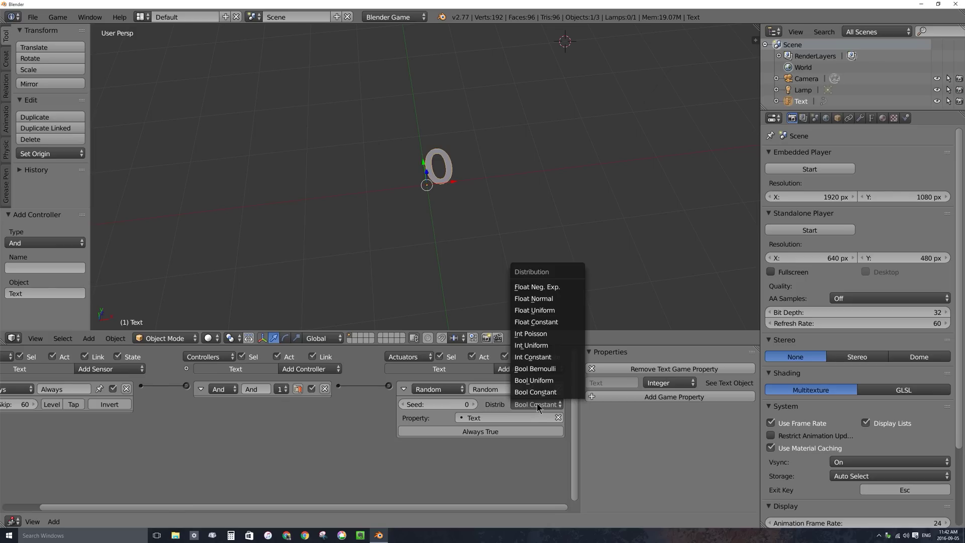
{"action": "left_click", "coordinate": [536, 403]}
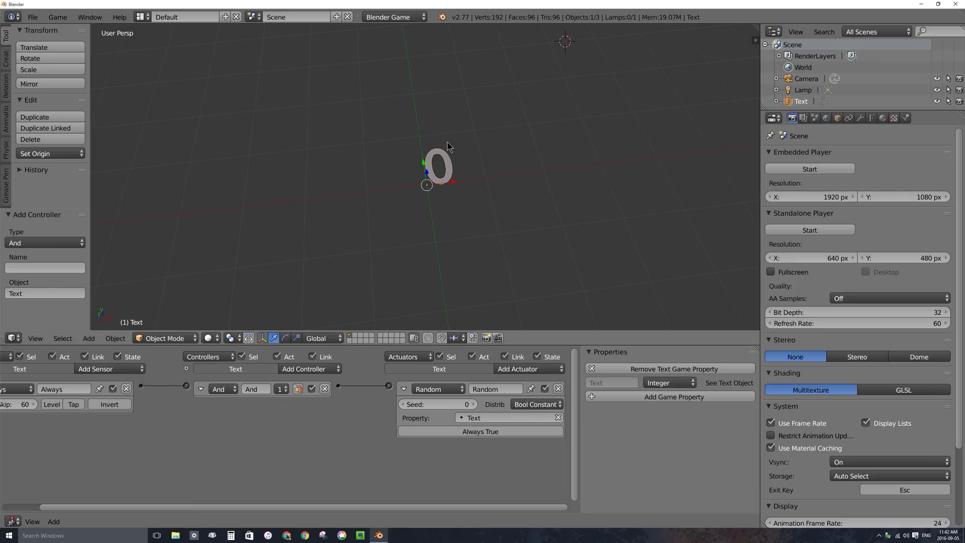
{"action": "left_click", "coordinate": [529, 403]}
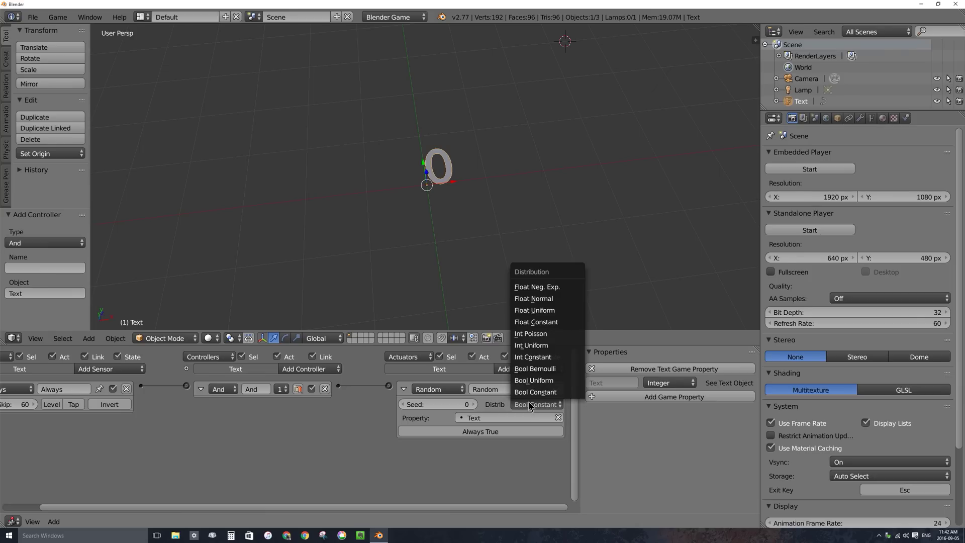
{"action": "left_click", "coordinate": [556, 346]}
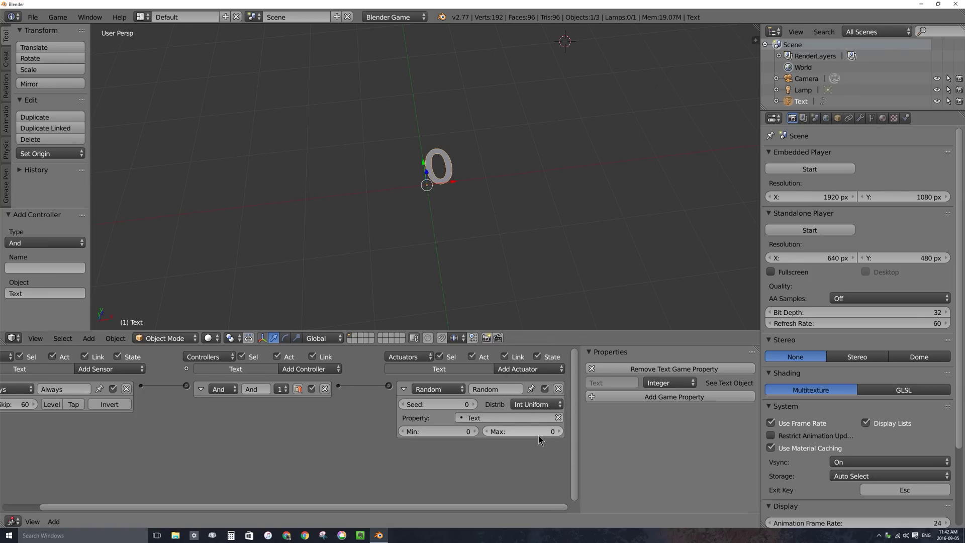
{"action": "left_click", "coordinate": [433, 430]}
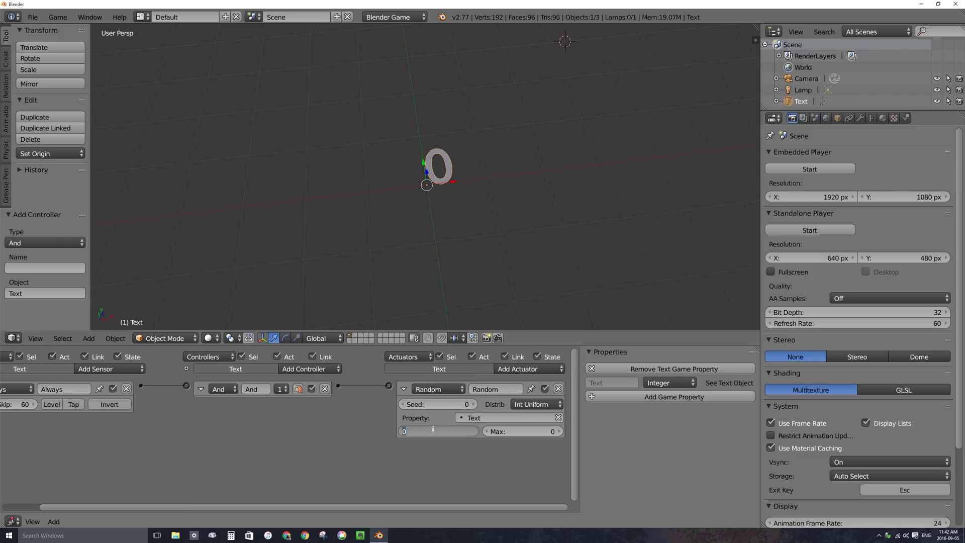
{"action": "type", "text": "1"}
{"action": "key", "text": "Tab"}
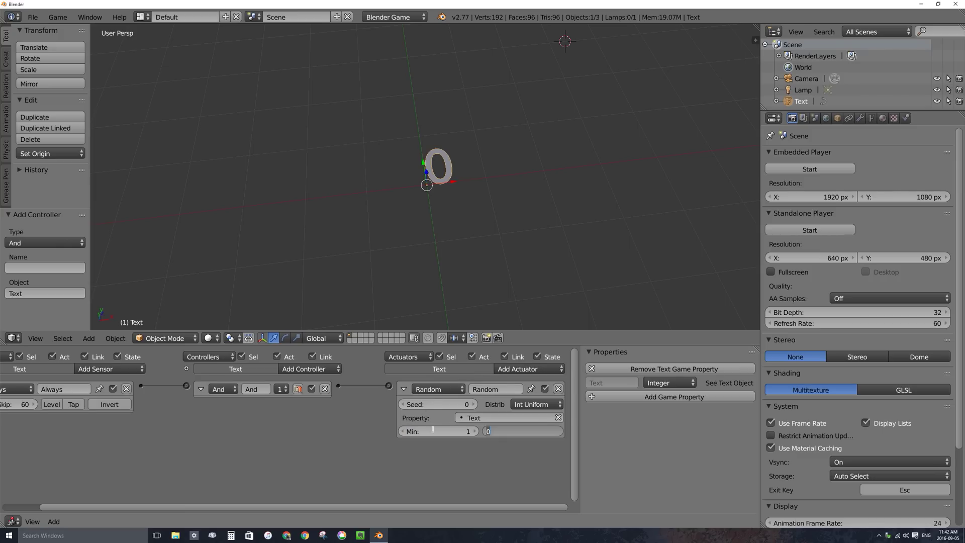
{"action": "type", "text": "9"}
{"action": "key", "text": "Return"}
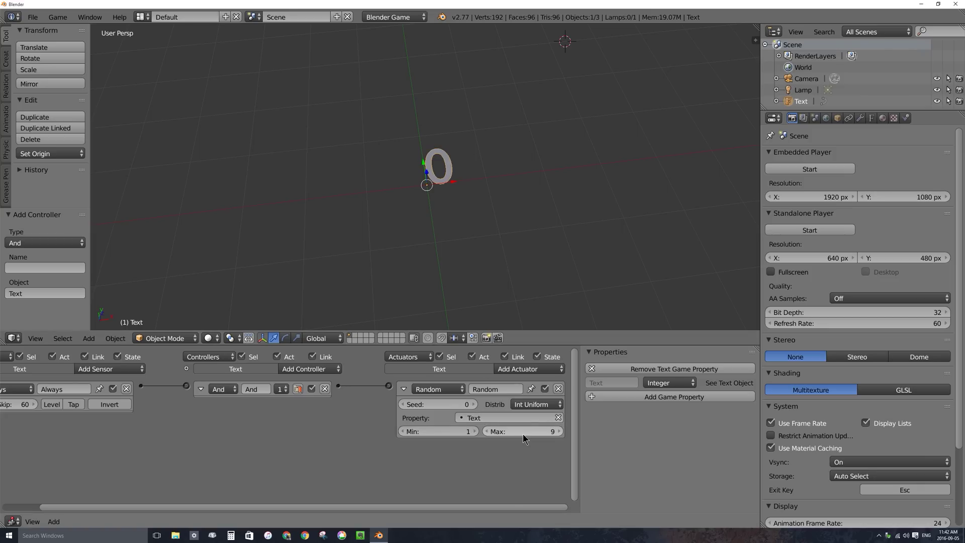
- Test-run the game with the random number text, stop it, and delete the text object
{"action": "scroll", "coordinate": [206, 418], "scroll_direction": "left", "scroll_amount": 3, "text": "ctrl"}
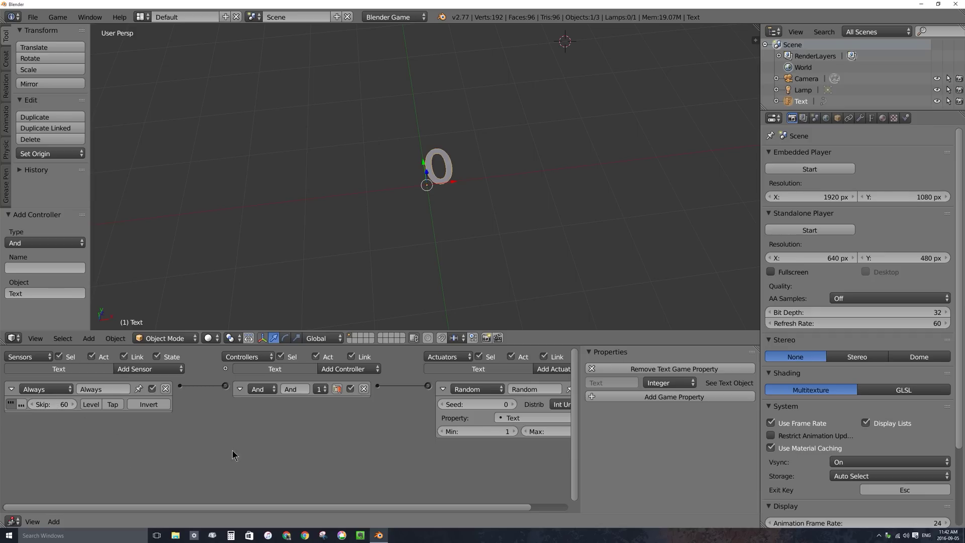
{"action": "left_click_drag", "start_coordinate": [578, 395], "coordinate": [656, 394]}
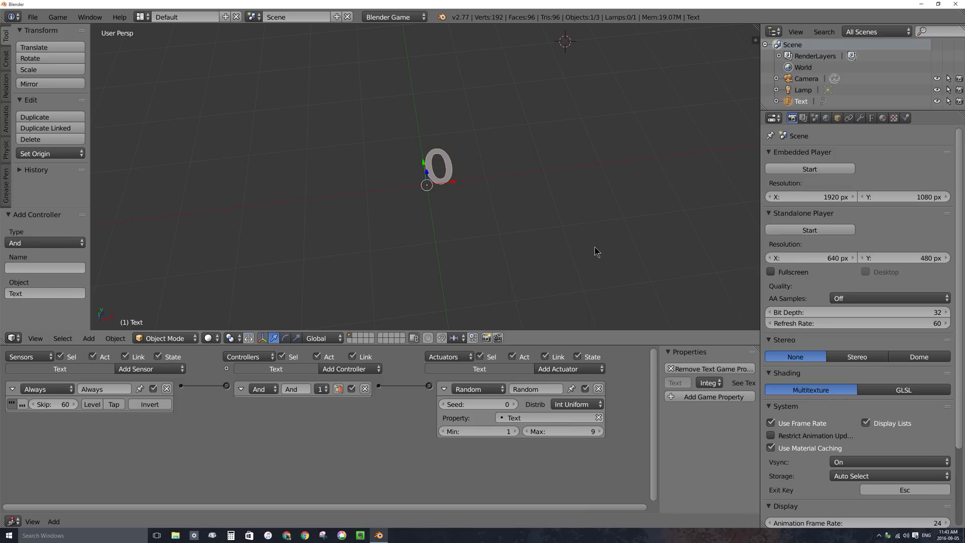
{"action": "key", "text": "p"}
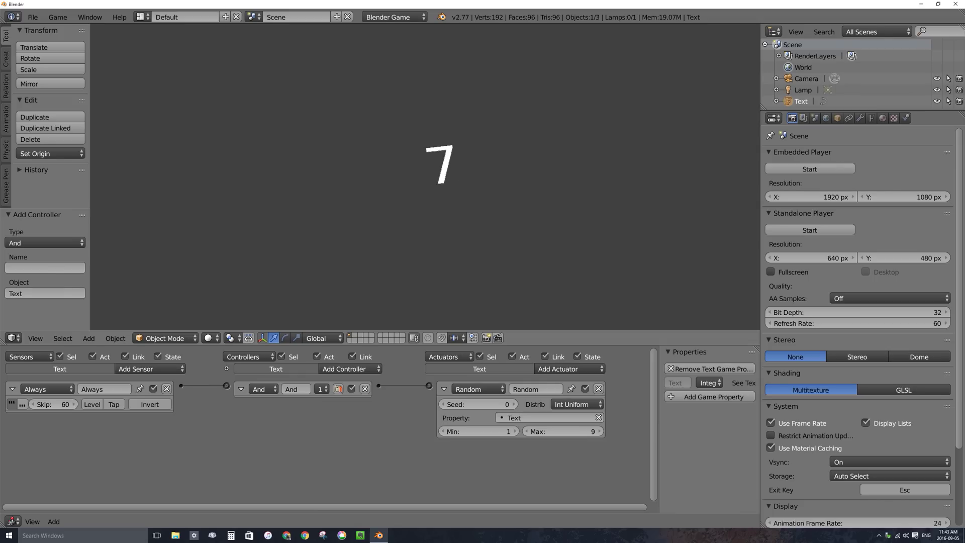
{"action": "key", "text": "Escape"}
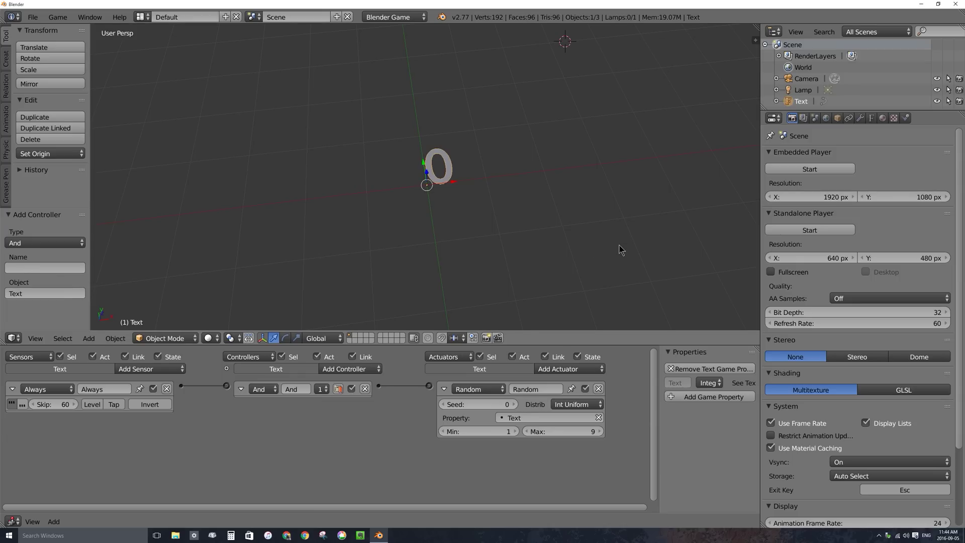
{"action": "key", "text": "x"}
{"action": "left_click", "coordinate": [495, 189]}
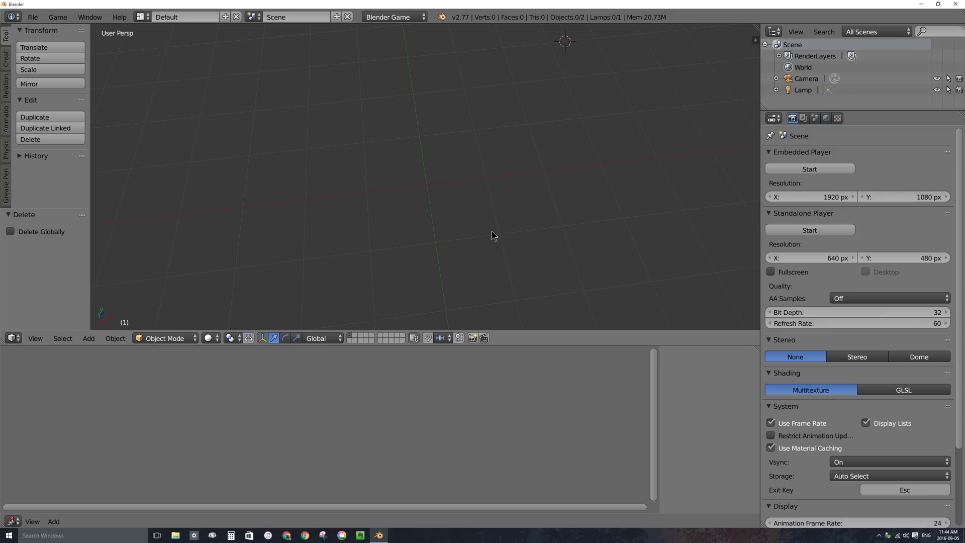
- Select the camera and clear its rotation and location so it sits at the scene's origin
{"action": "scroll", "coordinate": [491, 233], "scroll_direction": "down", "scroll_amount": 5}
{"action": "right_click", "coordinate": [681, 247]}
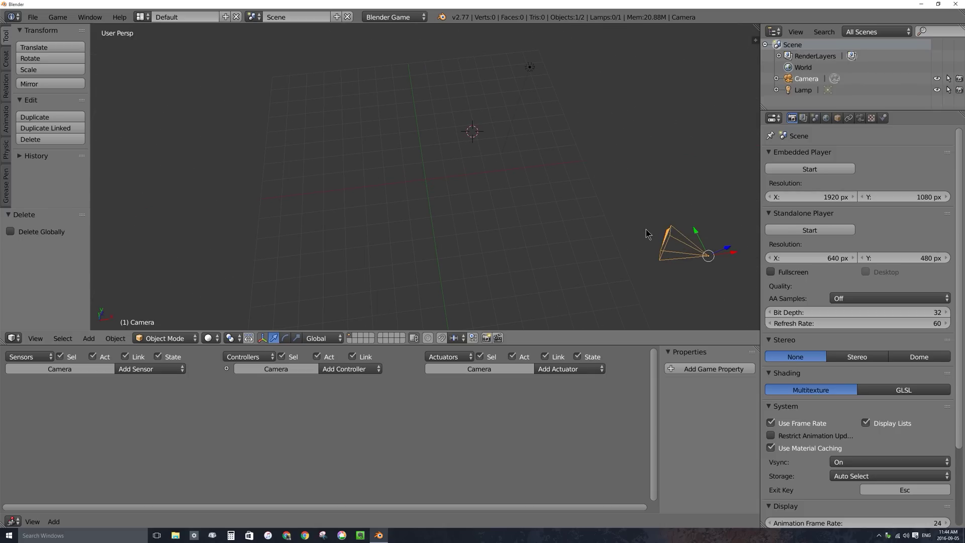
{"action": "key", "text": "alt+r"}
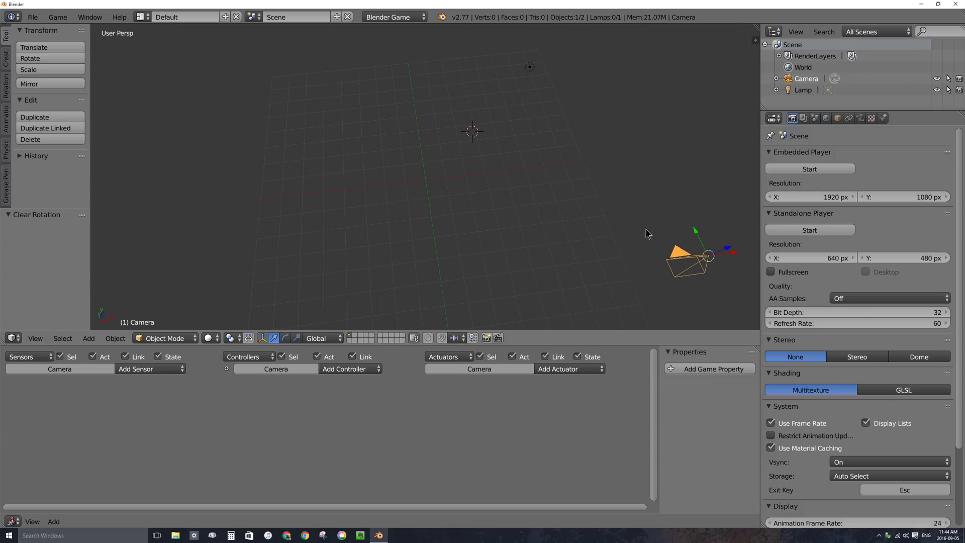
{"action": "key", "text": "alt+g"}
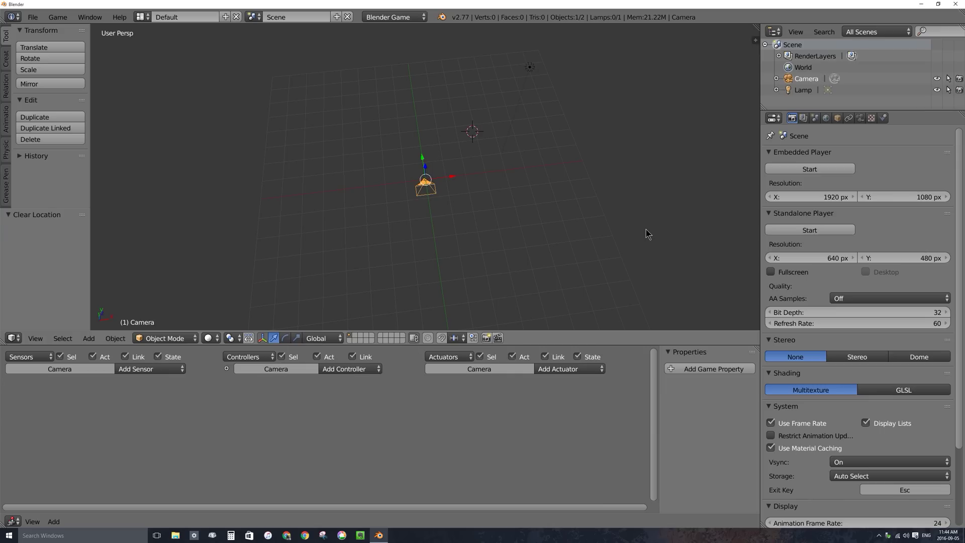
- Raise the camera about 2.5 units along the Z axis
{"action": "middle_click_drag", "start_coordinate": [571, 217], "coordinate": [496, 179]}
{"action": "scroll", "coordinate": [441, 168], "scroll_direction": "up", "scroll_amount": 6}
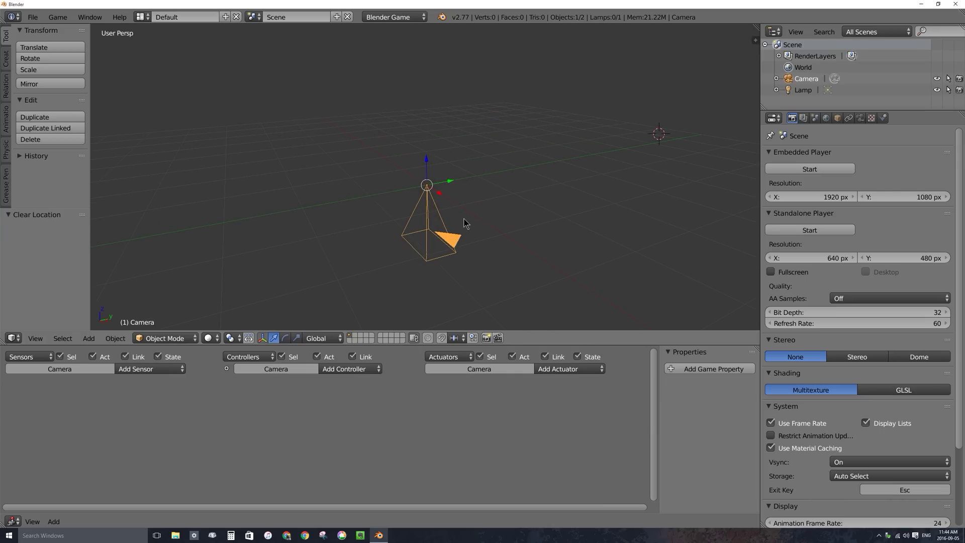
{"action": "left_click_drag", "start_coordinate": [429, 161], "coordinate": [432, 345]}
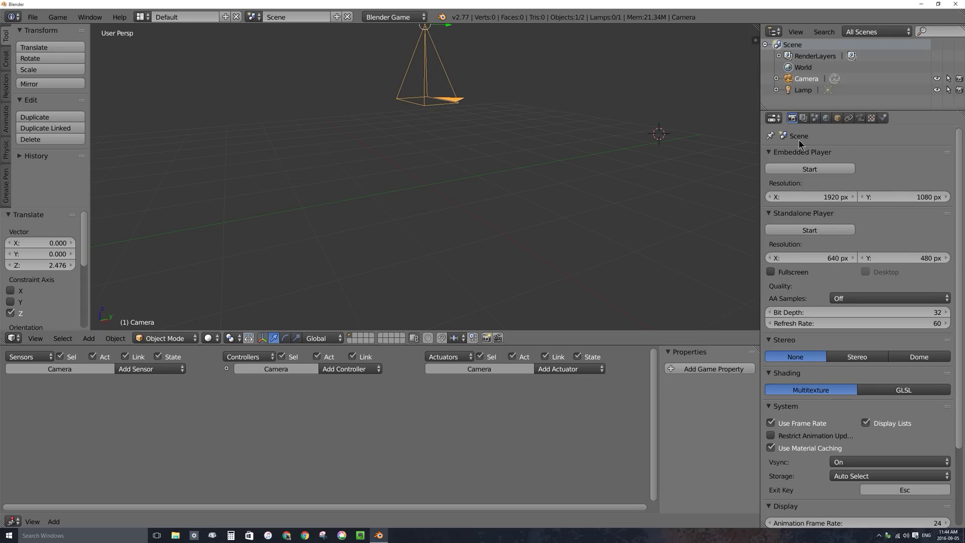
- Switch the camera's lens to Orthographic and raise the camera about another 2.26 units along the Z axis
{"action": "left_click", "coordinate": [860, 117]}
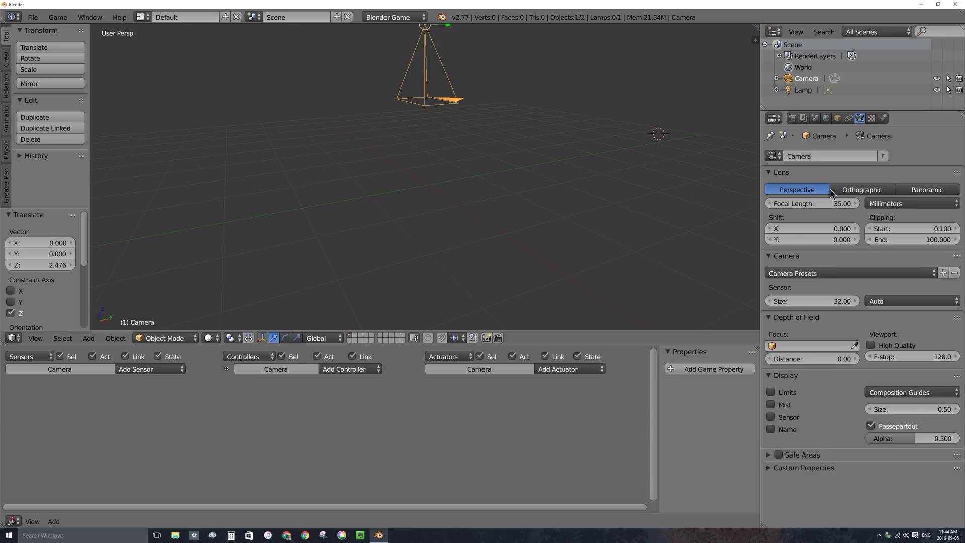
{"action": "left_click", "coordinate": [852, 189]}
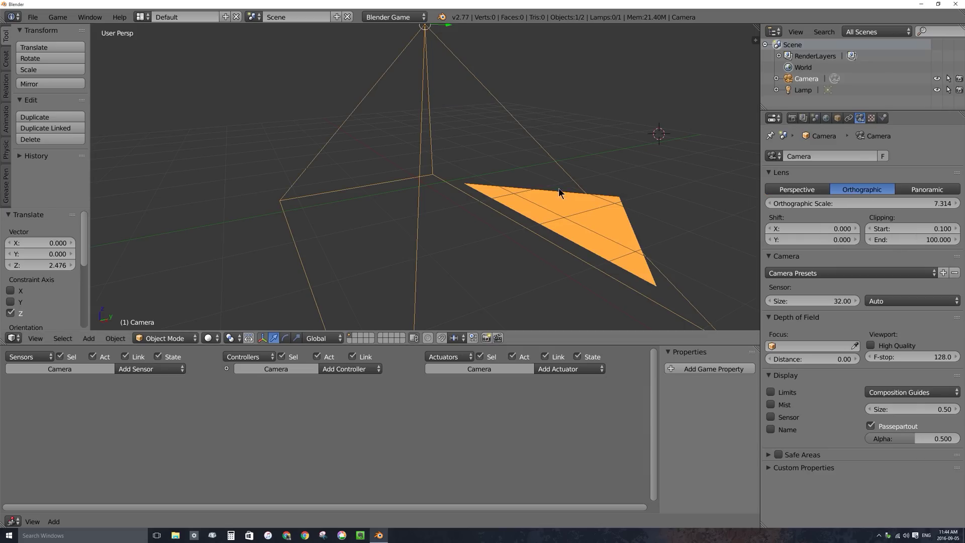
{"action": "scroll", "coordinate": [623, 169], "scroll_direction": "down", "scroll_amount": 5}
{"action": "middle_click_drag", "start_coordinate": [634, 185], "coordinate": [504, 146]}
{"action": "left_click_drag", "start_coordinate": [426, 107], "coordinate": [427, 74]}
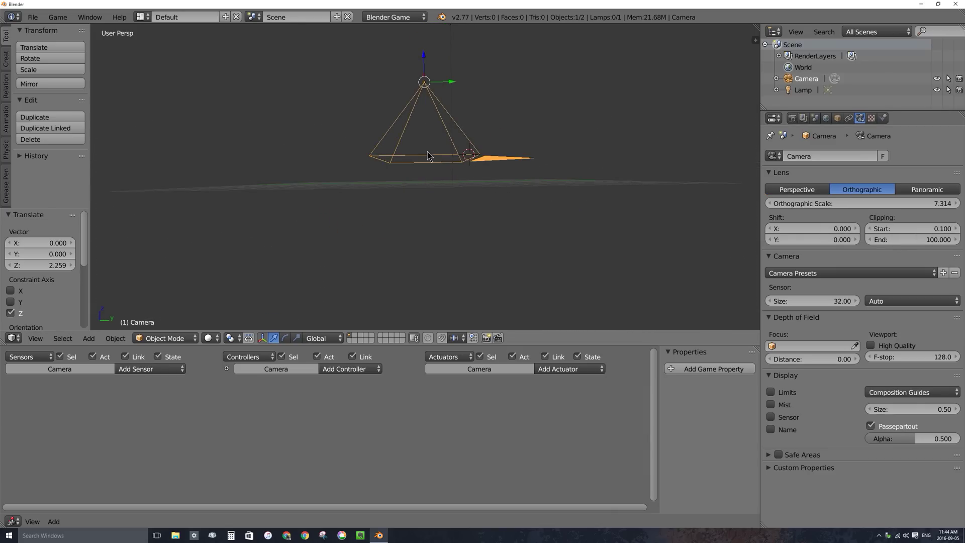
{"action": "middle_click_drag", "start_coordinate": [430, 143], "coordinate": [442, 168]}
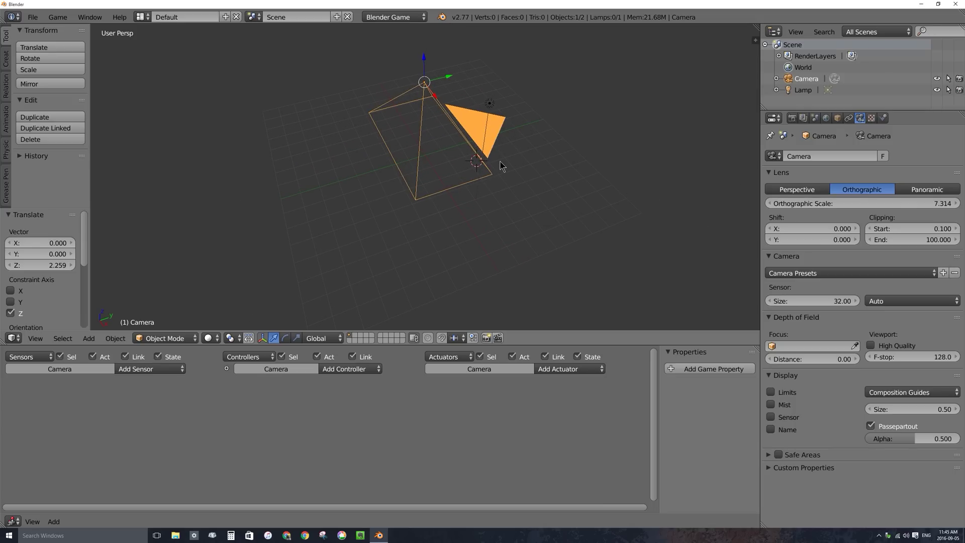
- Reset the 3D cursor to the scene's origin and look through the camera
{"action": "key", "text": "KP_0"}
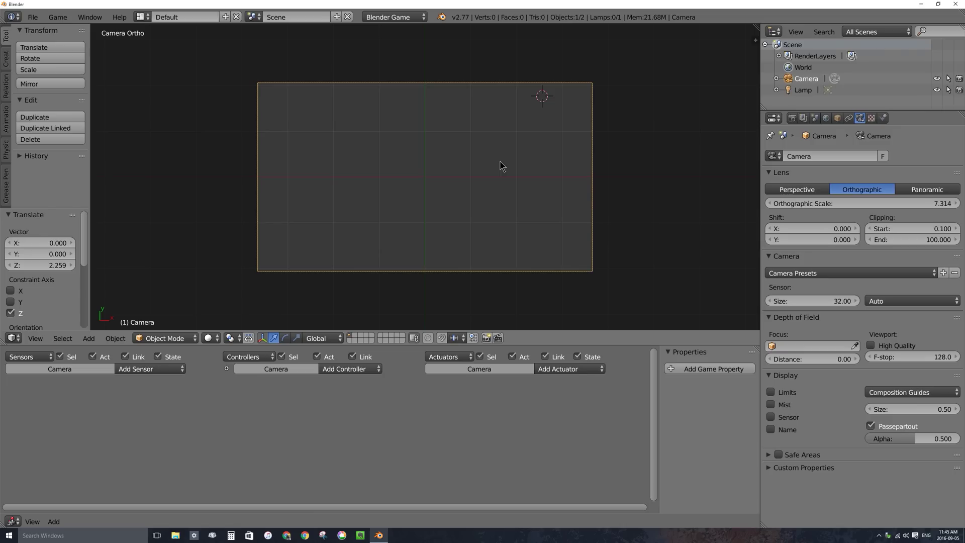
{"action": "left_click", "coordinate": [447, 115]}
{"action": "key", "text": "KP_0"}
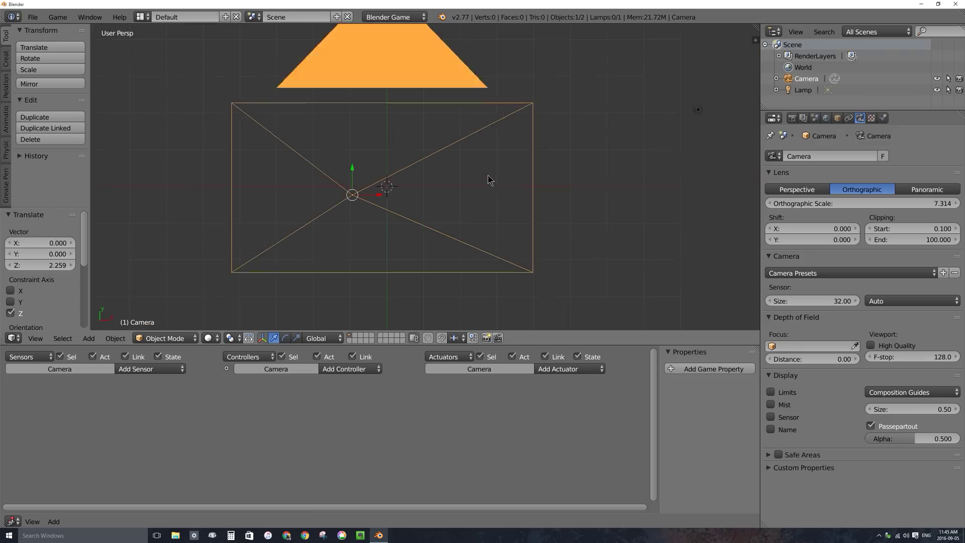
{"action": "key", "text": "KP_0"}
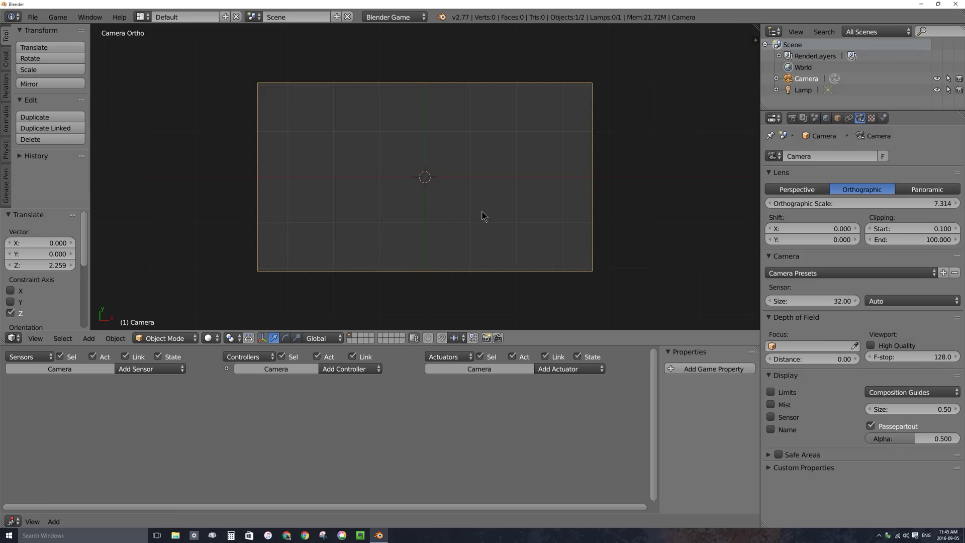
- Add a cone mesh at the centre of the camera's frame
{"action": "key", "text": "shift+a"}
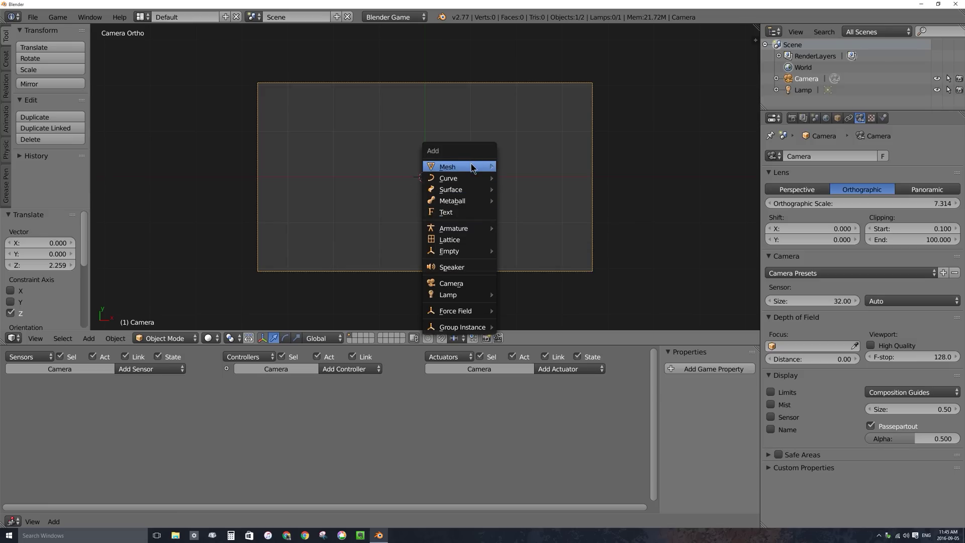
{"action": "mouse_move", "coordinate": [472, 168]}
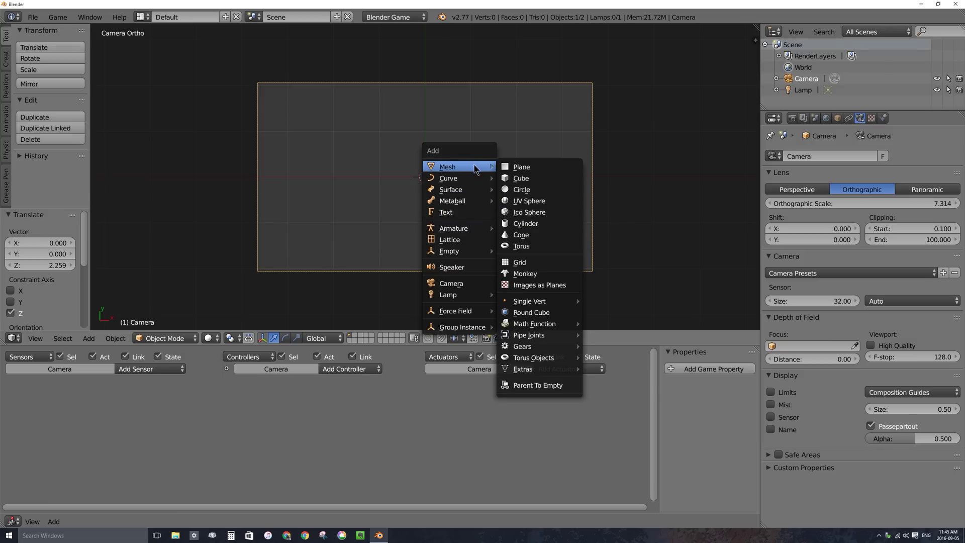
{"action": "left_click", "coordinate": [532, 235]}
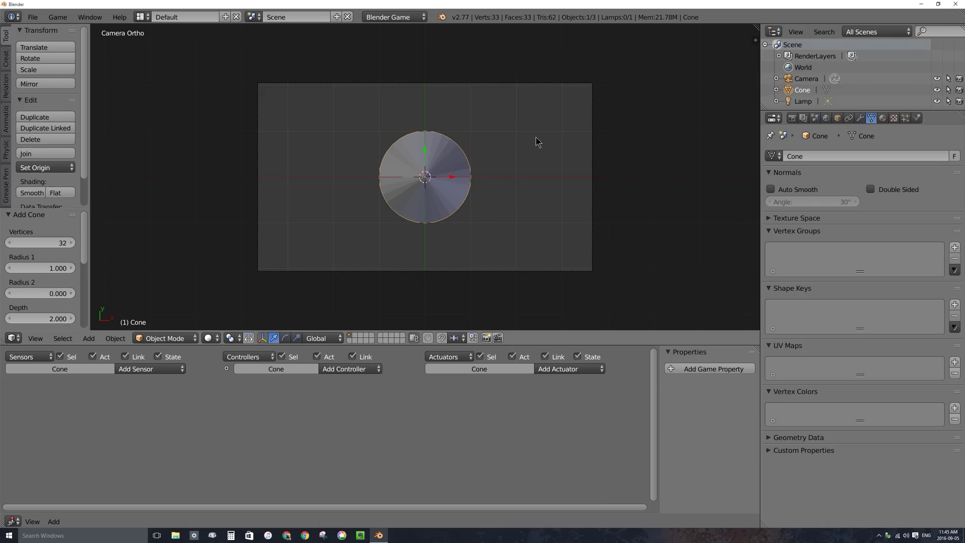
- Scale the cone down to about 0.115 and move it about -3.38 in X and 1.84 in Y, into the camera frame's upper-left corner
{"action": "key", "text": "s"}
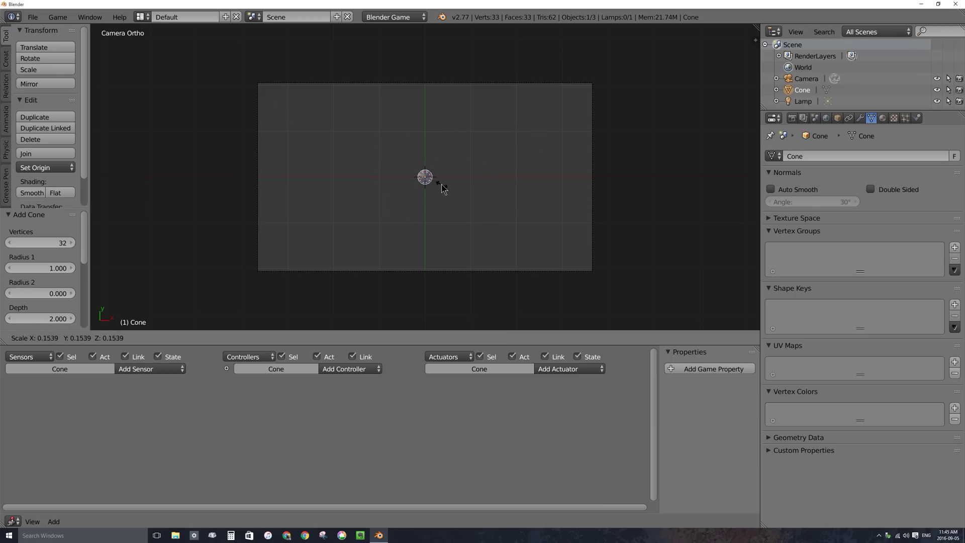
{"action": "left_click", "coordinate": [439, 186]}
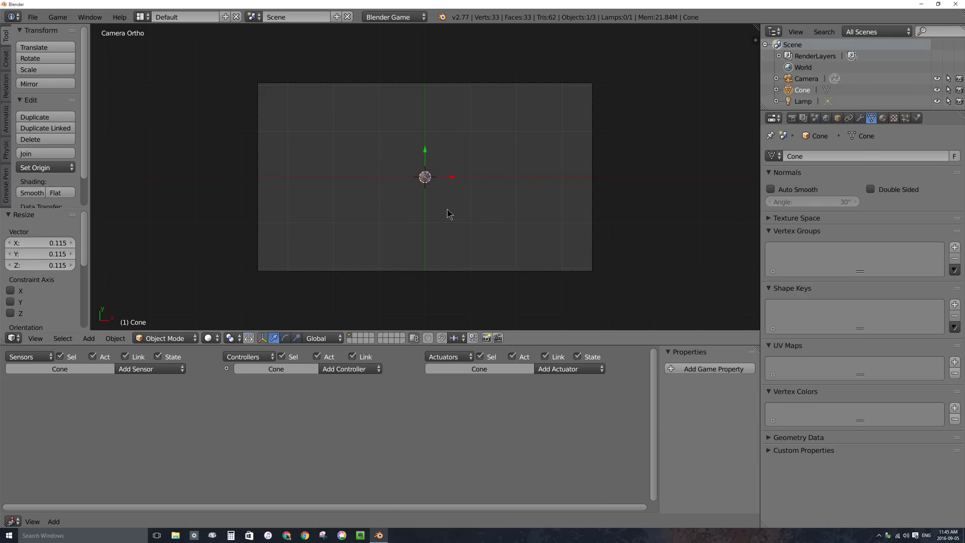
{"action": "key", "text": "g"}
{"action": "left_click", "coordinate": [296, 128]}
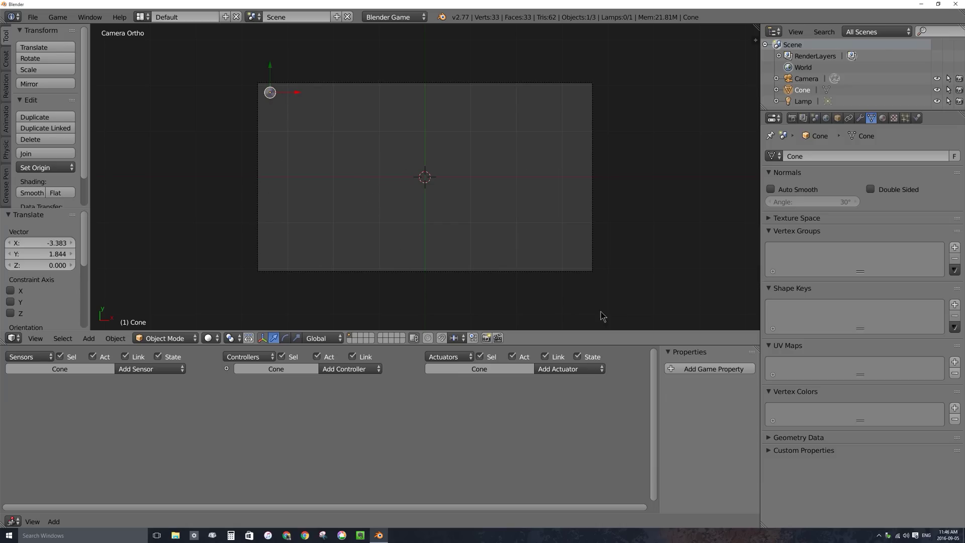
- Add a game property named fred to the cone and set its type to Integer
{"action": "left_click", "coordinate": [713, 369]}
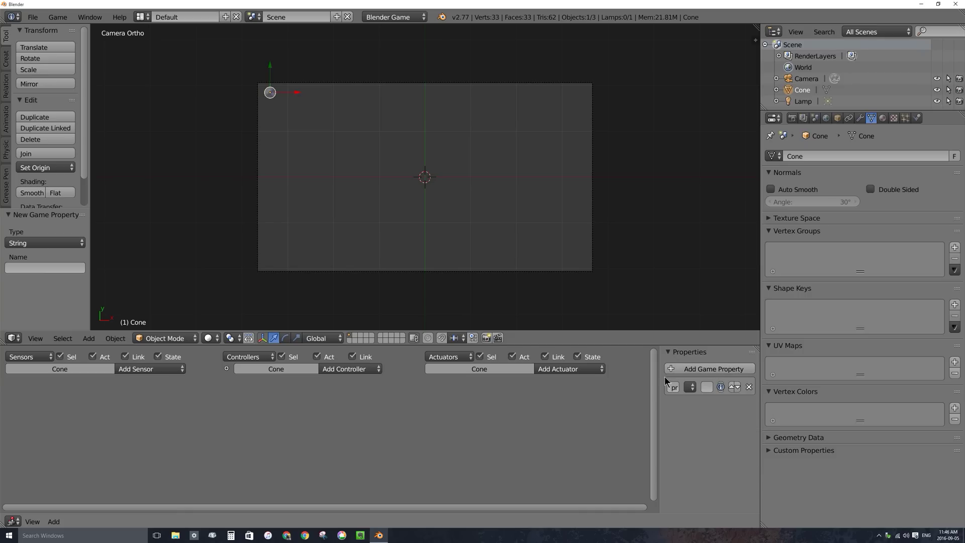
{"action": "left_click_drag", "start_coordinate": [659, 371], "coordinate": [587, 375]}
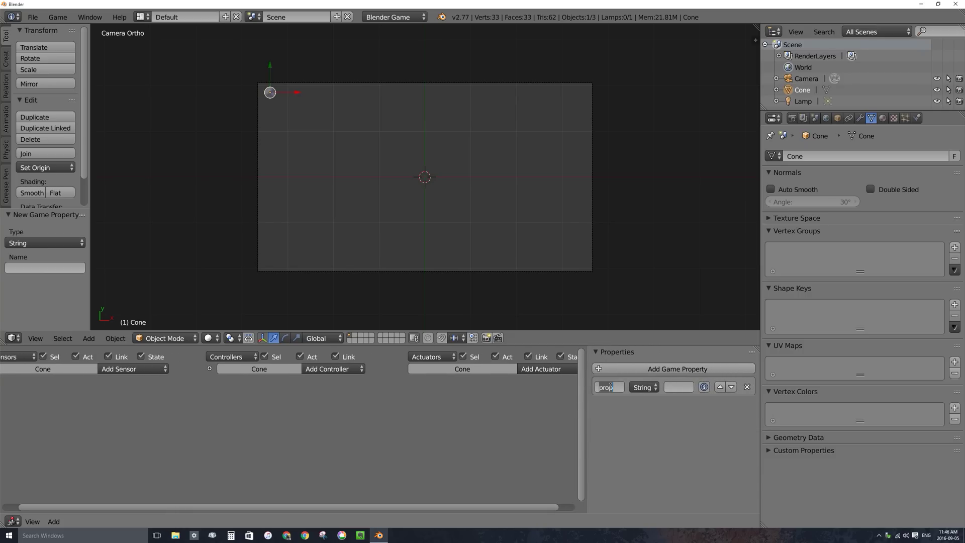
{"action": "type", "text": "fred"}
{"action": "key", "text": "Return"}
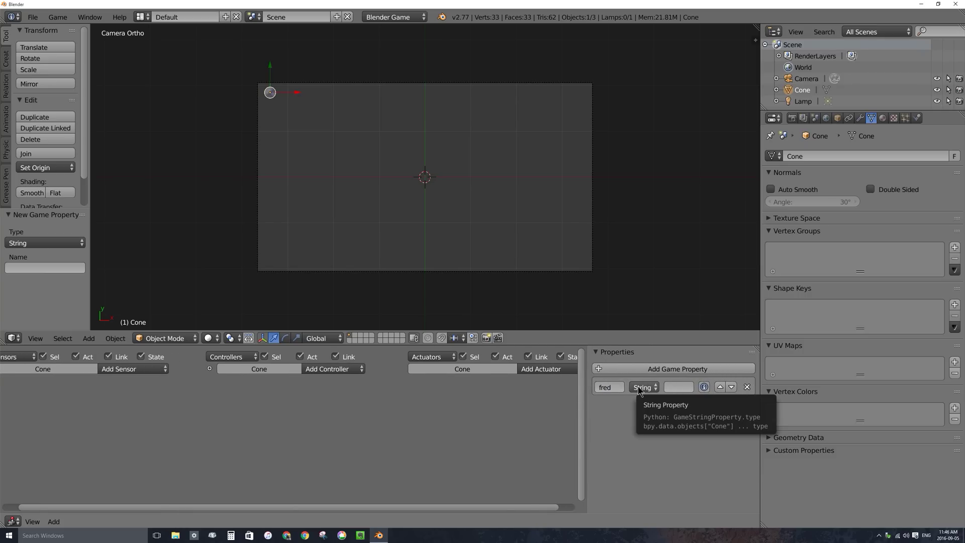
{"action": "left_click", "coordinate": [642, 389]}
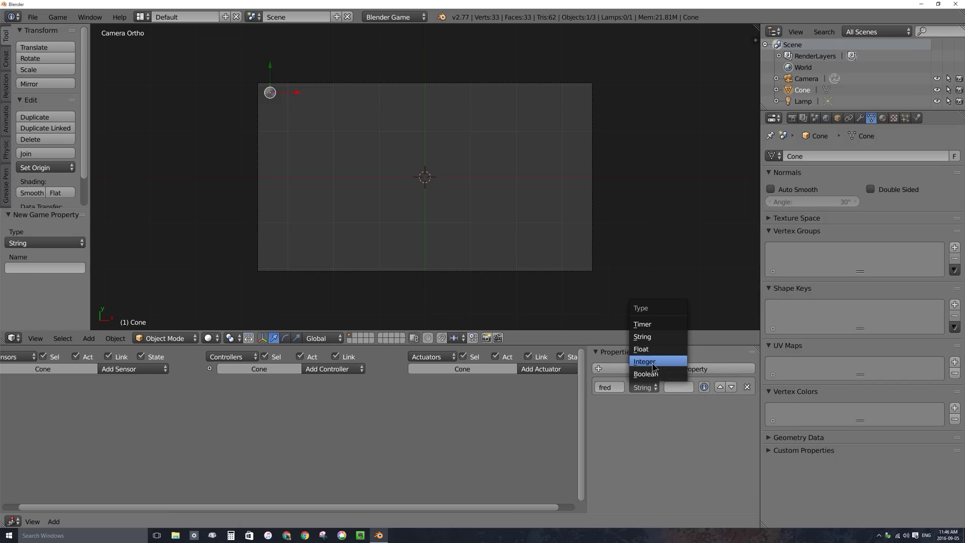
{"action": "left_click", "coordinate": [651, 363]}
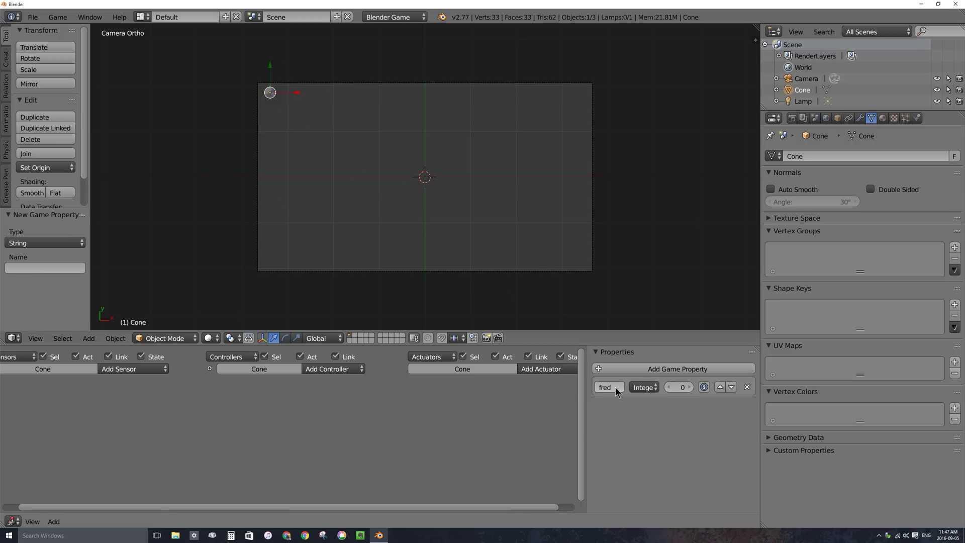
- Add an Always sensor to the cone with true level triggering enabled and Skip set to 60
{"action": "left_click", "coordinate": [131, 370]}
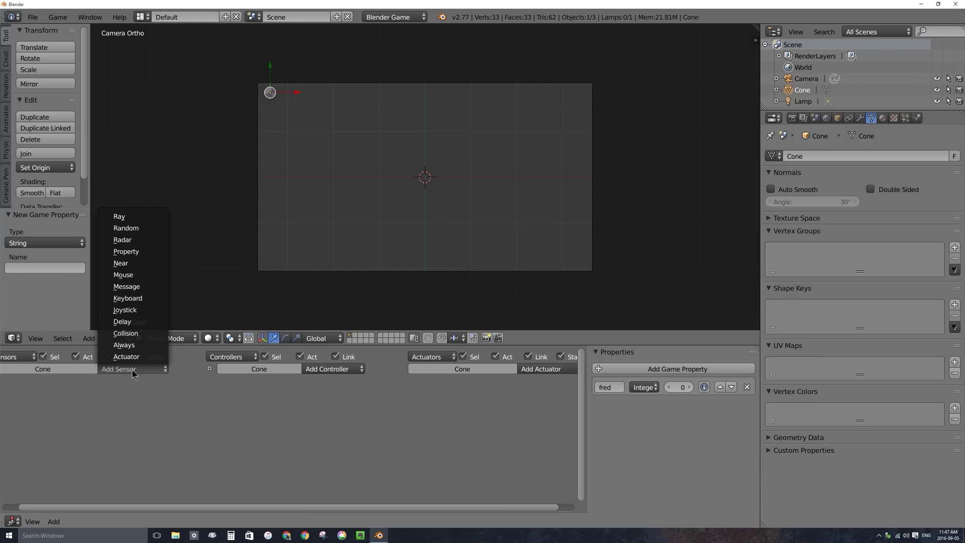
{"action": "left_click", "coordinate": [123, 345]}
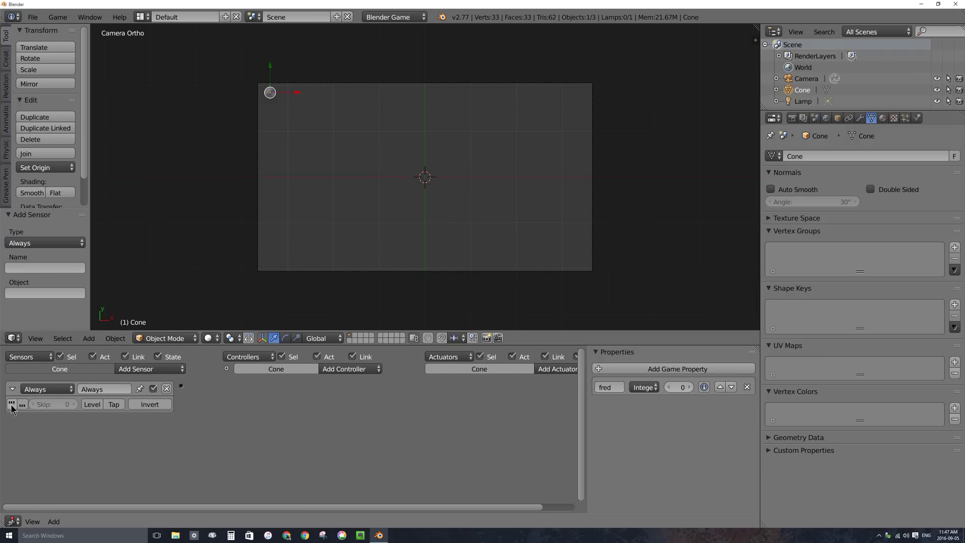
{"action": "left_click", "coordinate": [11, 405]}
{"action": "left_click", "coordinate": [50, 404]}
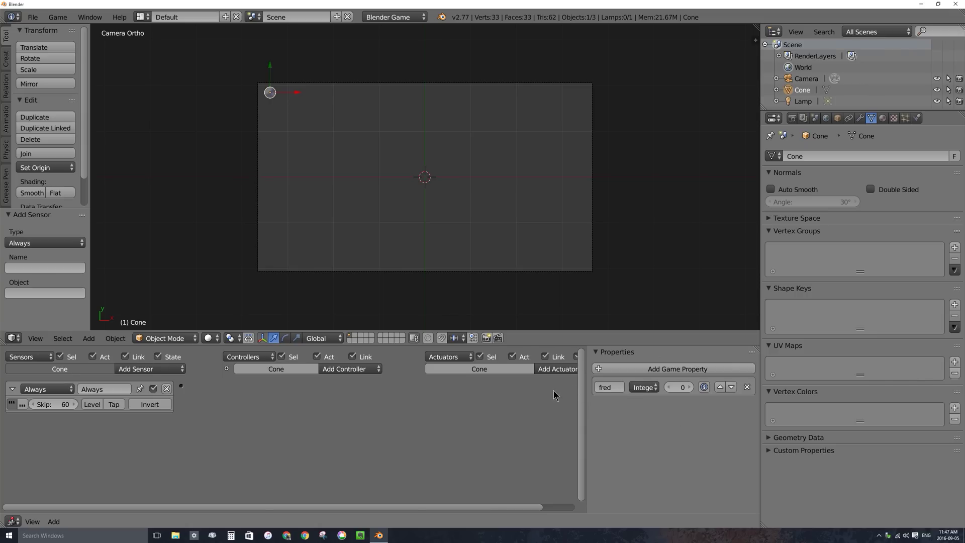
- Add a Random actuator to the cone and set its distribution to Int Uniform
{"action": "middle_click_drag", "start_coordinate": [553, 390], "coordinate": [479, 394]}
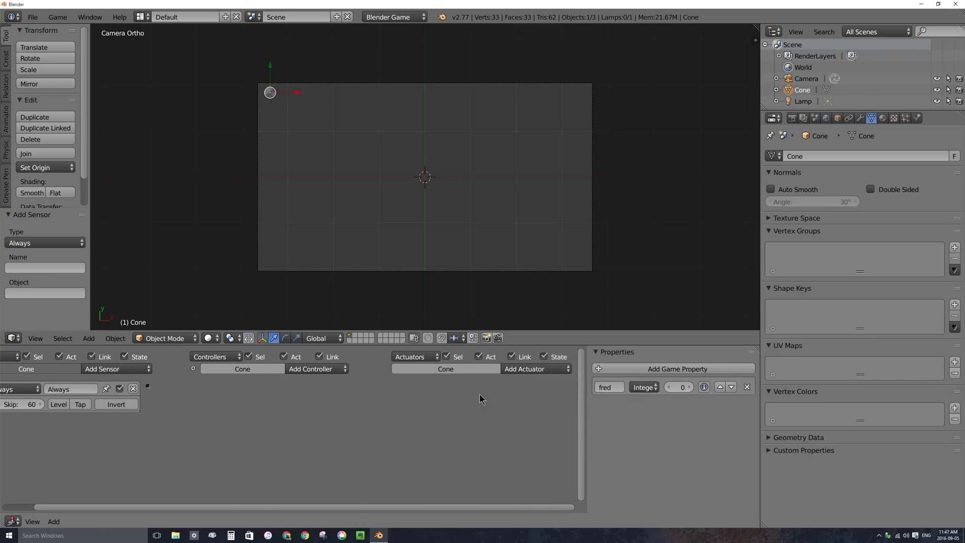
{"action": "left_click", "coordinate": [544, 369]}
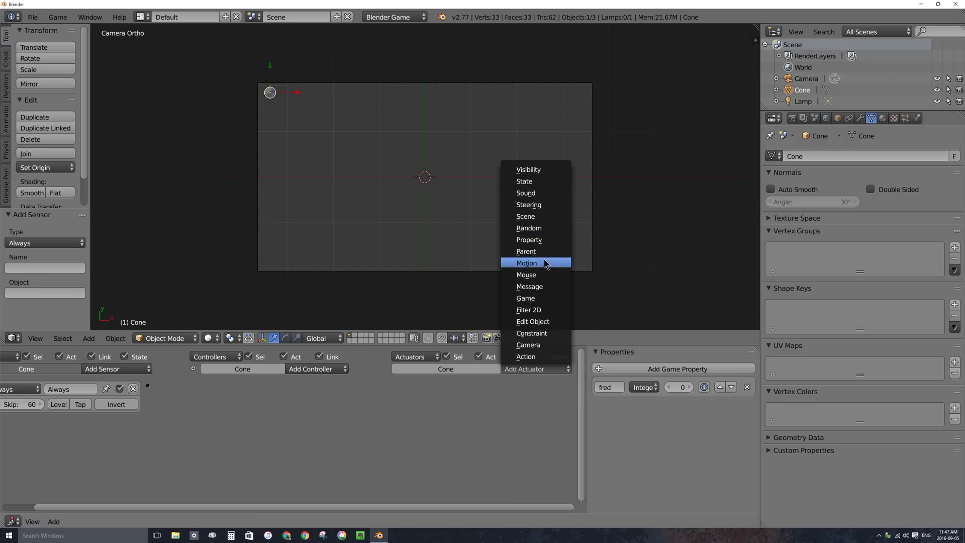
{"action": "left_click", "coordinate": [539, 228]}
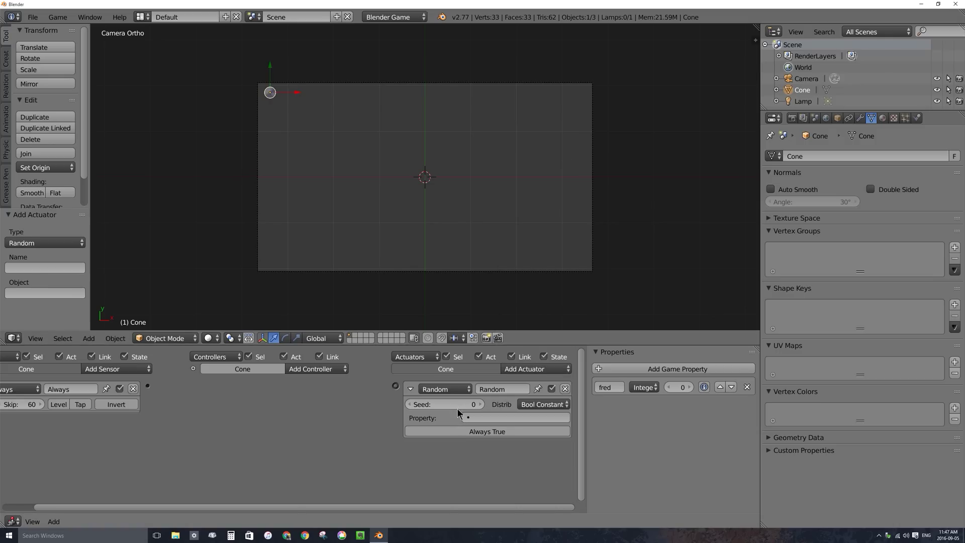
{"action": "left_click", "coordinate": [536, 406]}
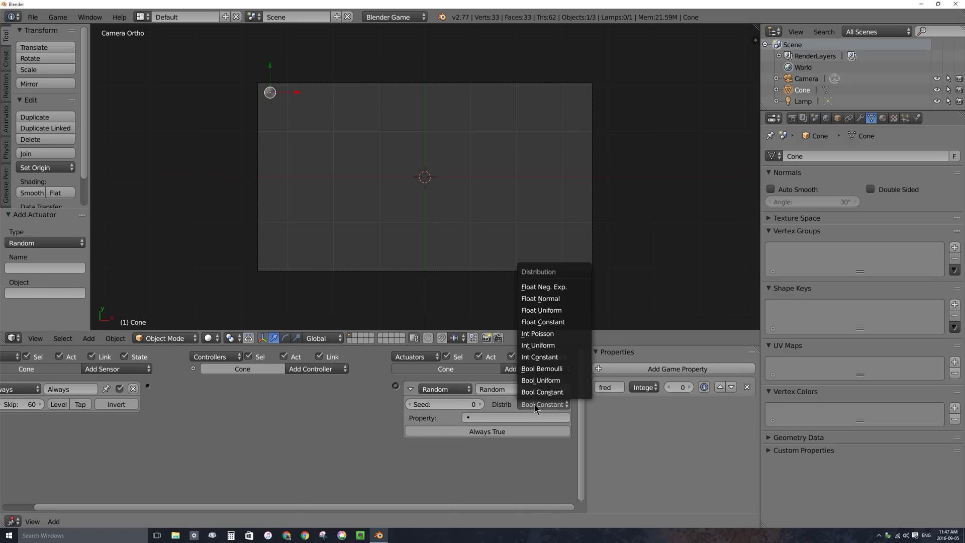
{"action": "left_click", "coordinate": [537, 345]}
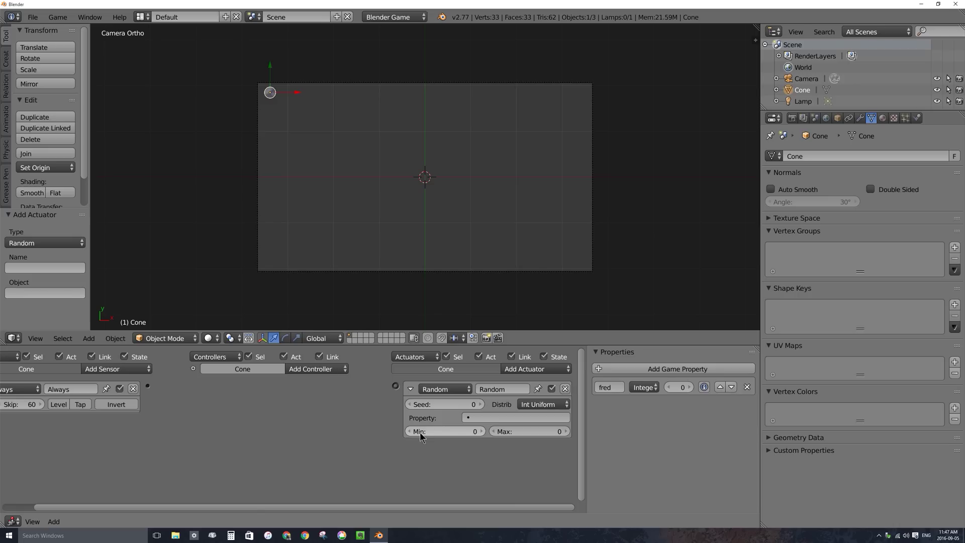
- Set the Random actuator's minimum to 1 and its maximum to 5
{"action": "left_click", "coordinate": [450, 431]}
{"action": "type", "text": "1"}
{"action": "key", "text": "Tab"}
{"action": "type", "text": "5"}
{"action": "key", "text": "Return"}
- Assign the fred property to the Random actuator and link the Always sensor to that actuator
{"action": "left_click", "coordinate": [469, 417]}
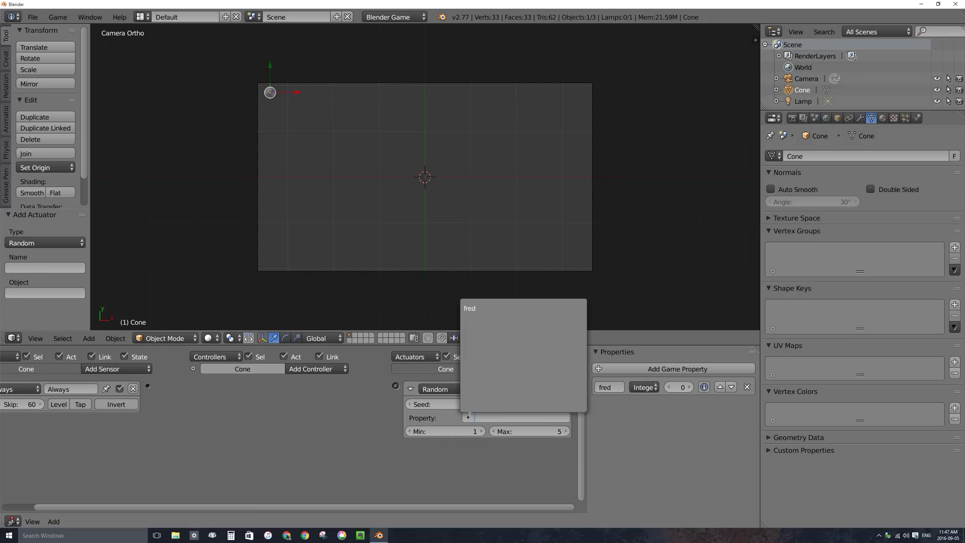
{"action": "left_click", "coordinate": [469, 308]}
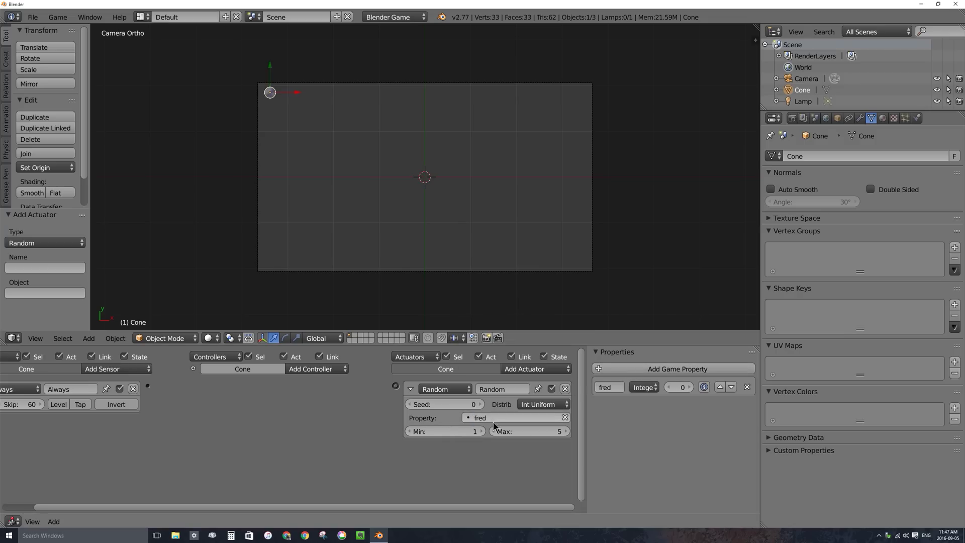
{"action": "left_click_drag", "start_coordinate": [147, 386], "coordinate": [396, 386]}
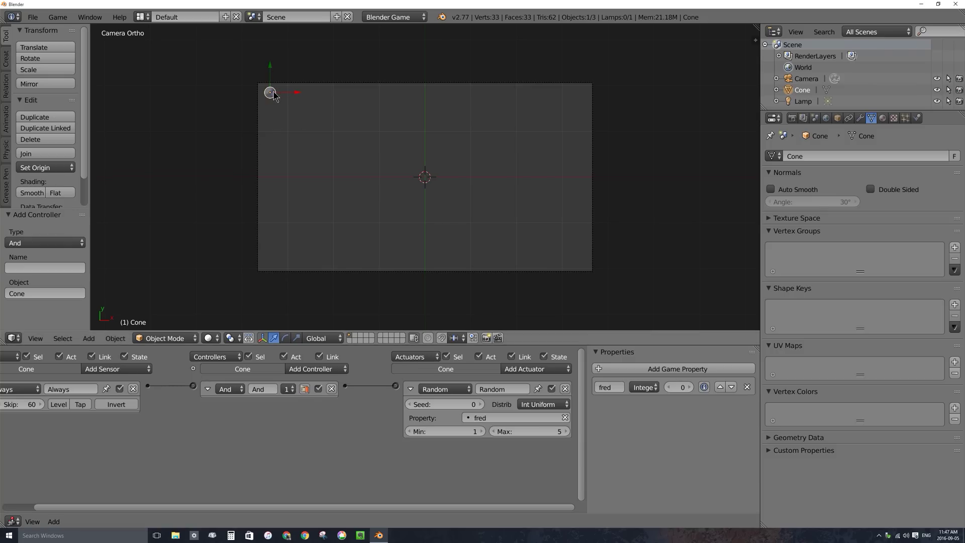
- Add a Property sensor to the cone that evaluates whether the fred property equals 3
{"action": "scroll", "coordinate": [259, 393], "scroll_direction": "left", "scroll_amount": 2, "text": "ctrl"}
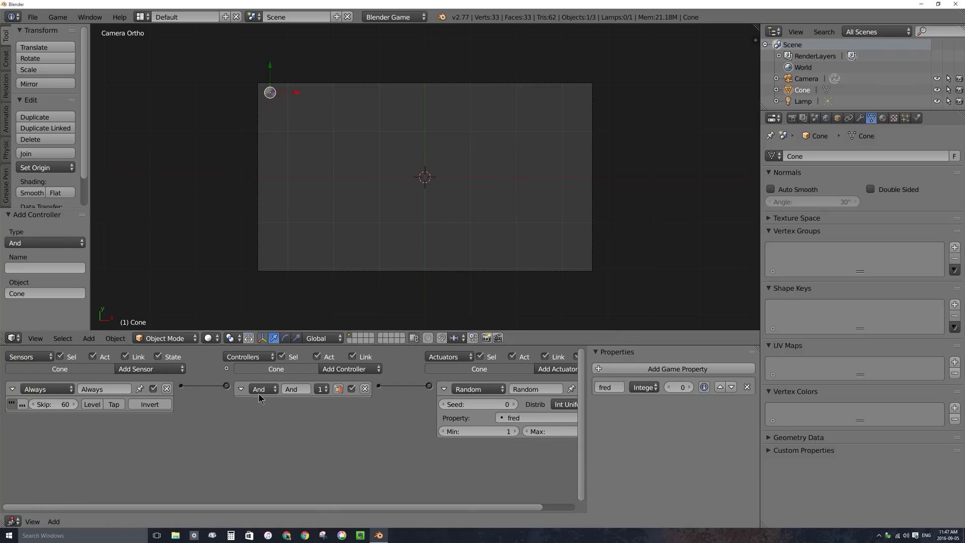
{"action": "left_click", "coordinate": [165, 369]}
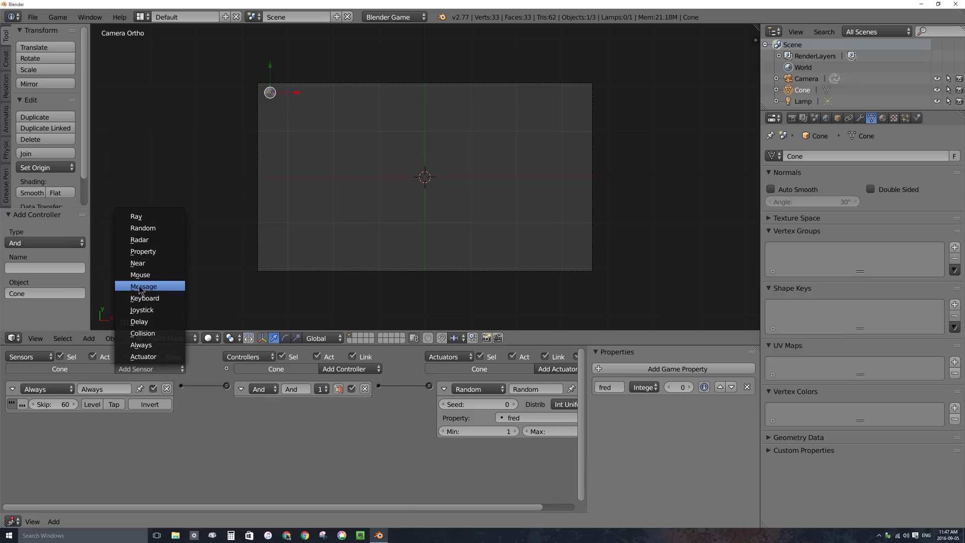
{"action": "left_click", "coordinate": [144, 251]}
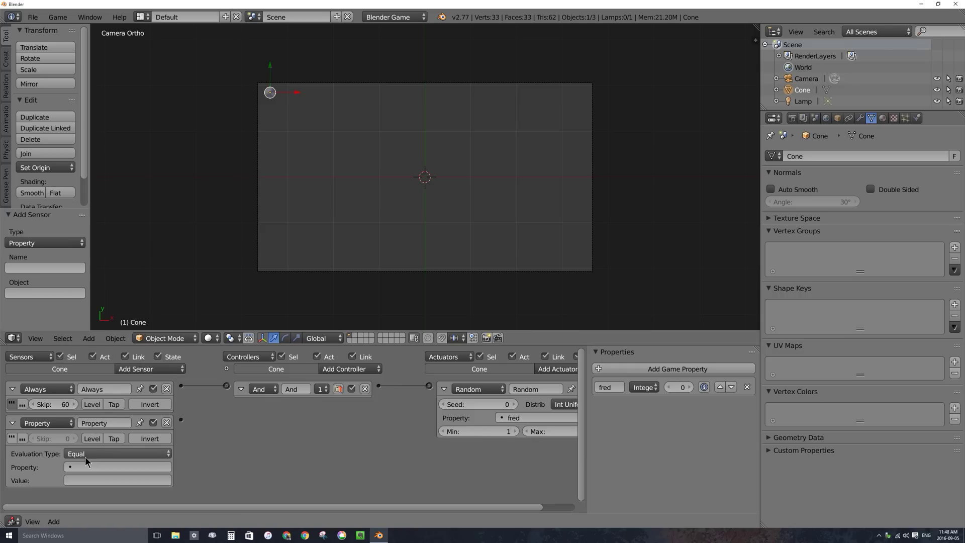
{"action": "left_click", "coordinate": [77, 466]}
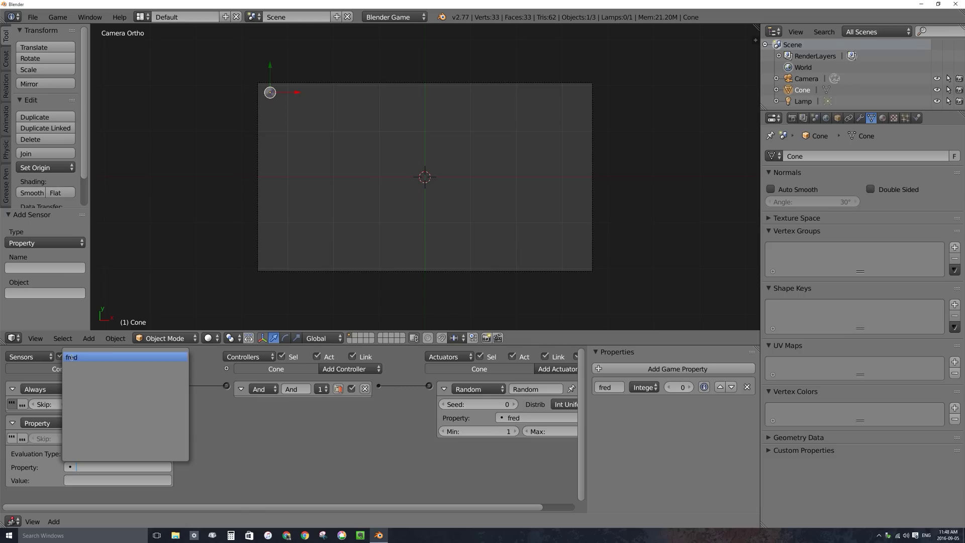
{"action": "left_click", "coordinate": [80, 357]}
{"action": "left_click", "coordinate": [80, 479]}
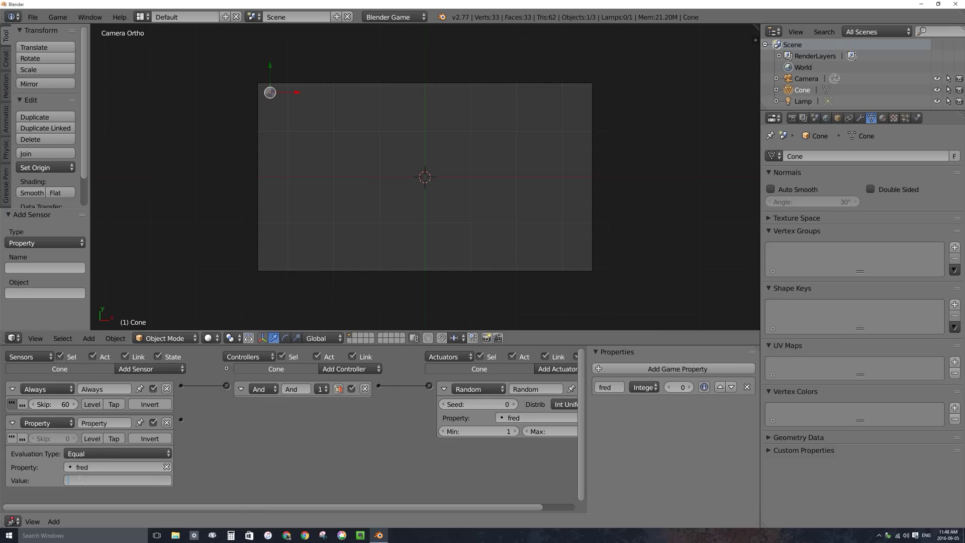
{"action": "type", "text": "3"}
{"action": "key", "text": "Return"}
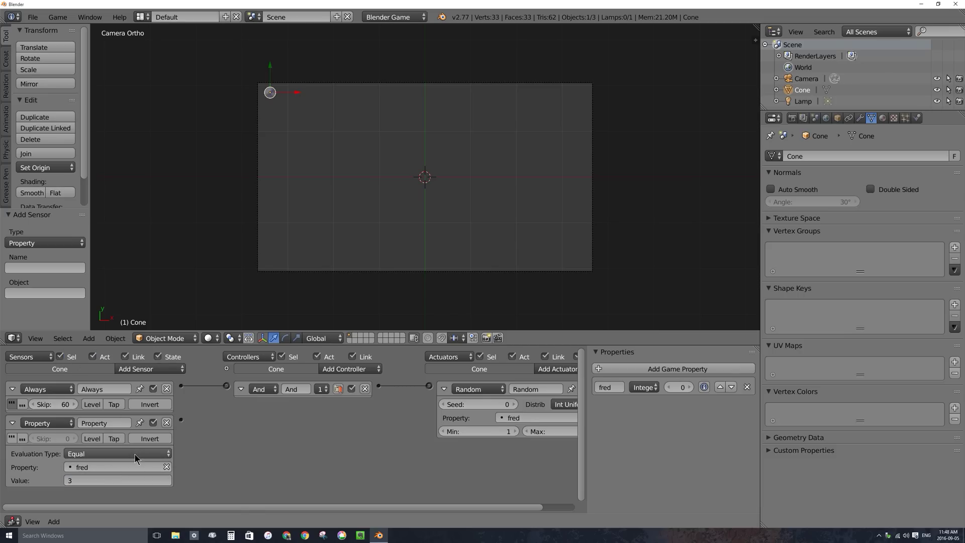
- Add an Edit Object actuator to the cone and link the Property sensor to it through a new And controller
{"action": "scroll", "coordinate": [405, 444], "scroll_direction": "right", "scroll_amount": 2, "text": "ctrl"}
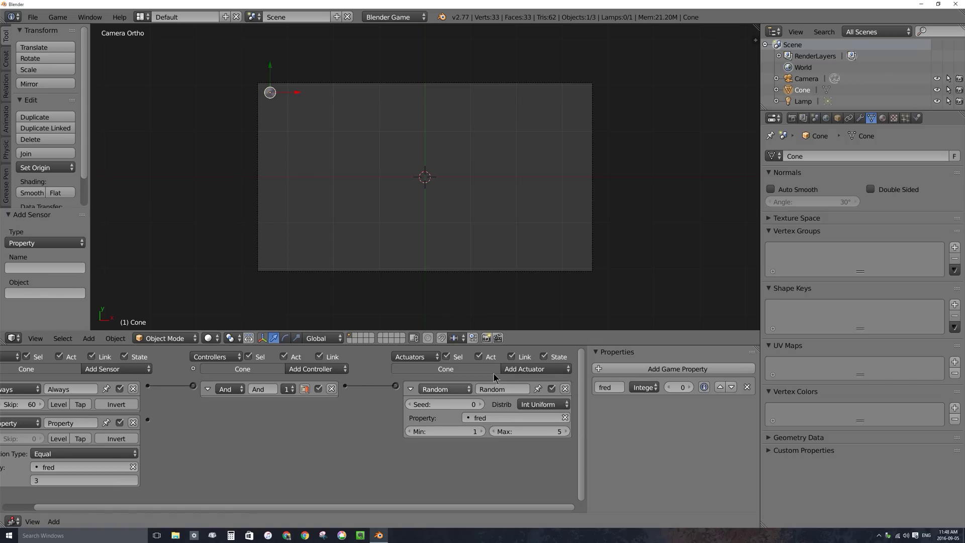
{"action": "left_click", "coordinate": [537, 374]}
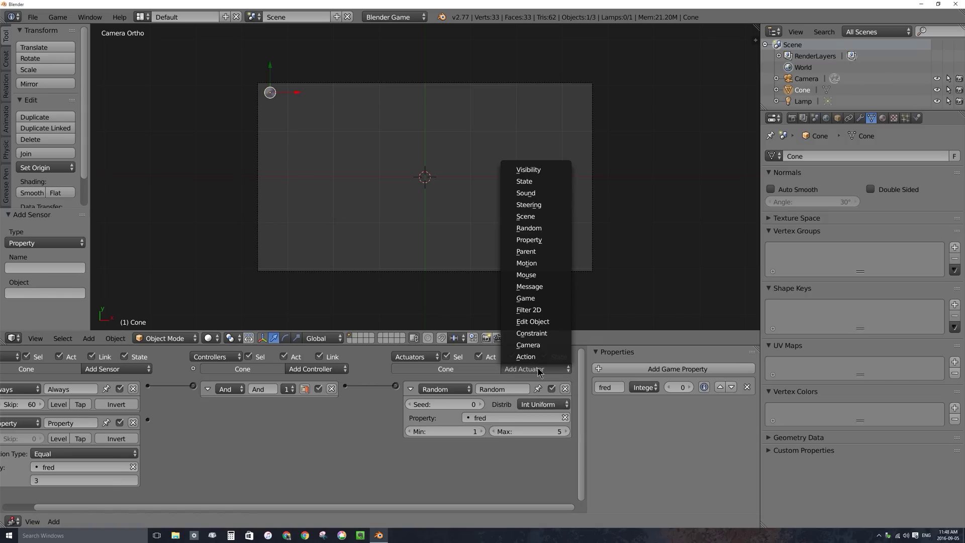
{"action": "left_click", "coordinate": [547, 323]}
{"action": "left_click_drag", "start_coordinate": [148, 420], "coordinate": [395, 444]}
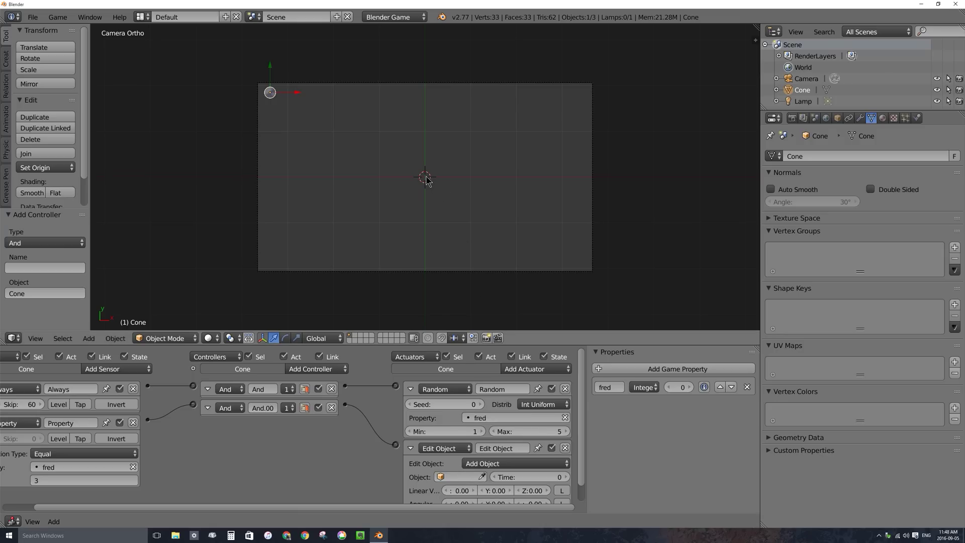
- Add a cube mesh at the centre of the camera view and scale it down uniformly to about 0.1
{"action": "key", "text": "shift+a"}
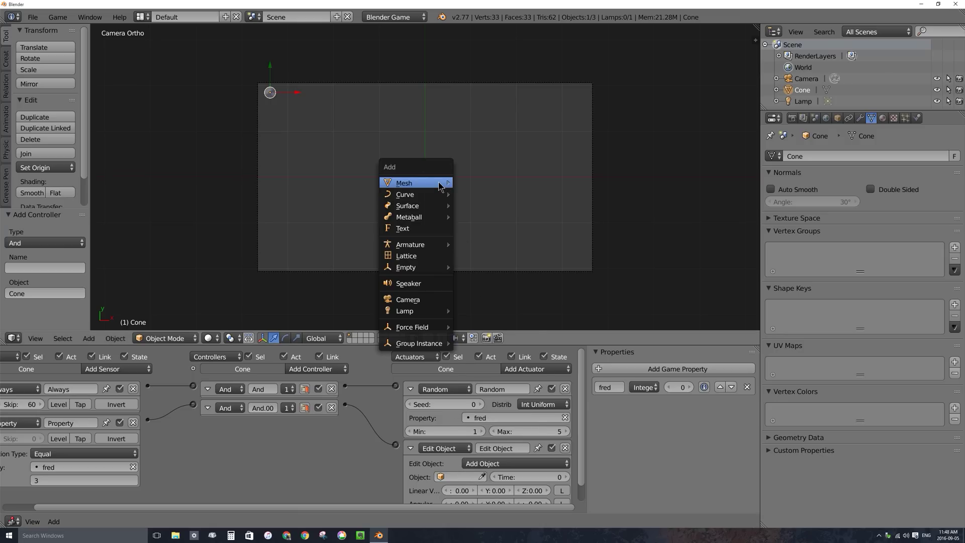
{"action": "mouse_move", "coordinate": [438, 186]}
{"action": "left_click", "coordinate": [485, 195]}
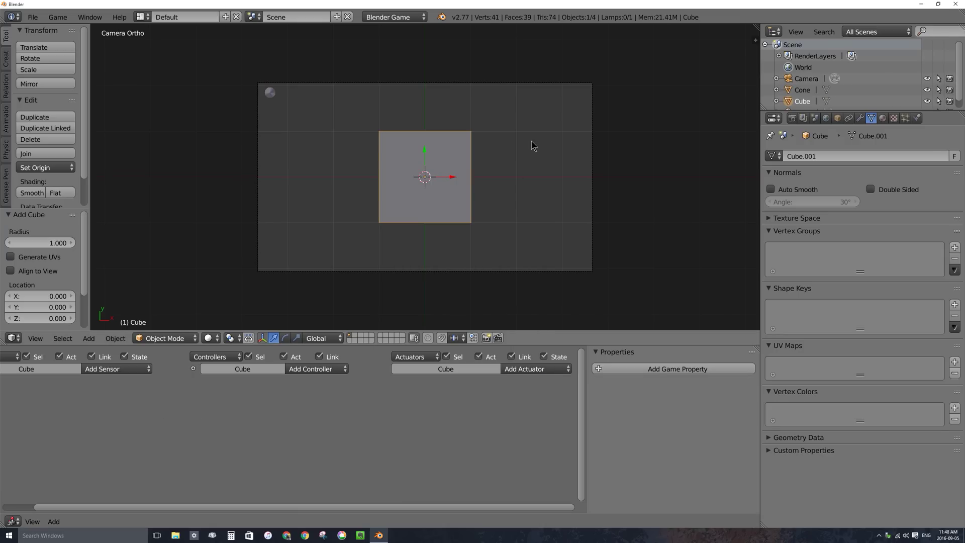
{"action": "key", "text": "s"}
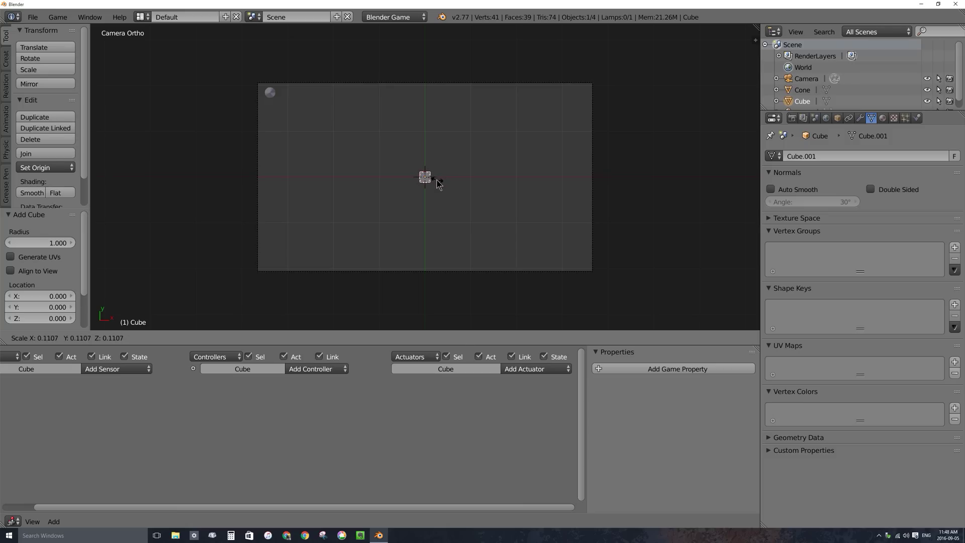
{"action": "left_click", "coordinate": [436, 183]}
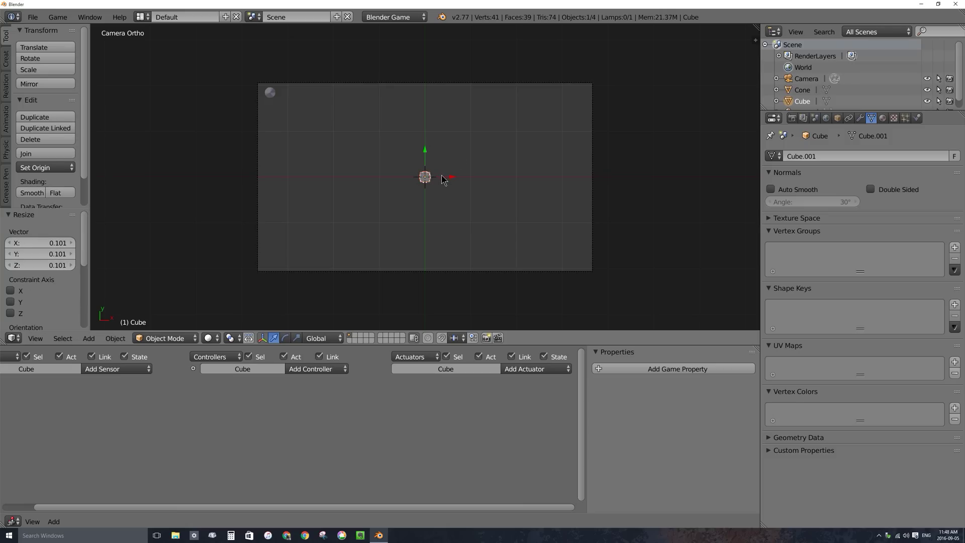
- Stretch the small cube along the global Y axis by a factor of about 2.64
{"action": "key", "text": "s"}
{"action": "key", "text": "y"}
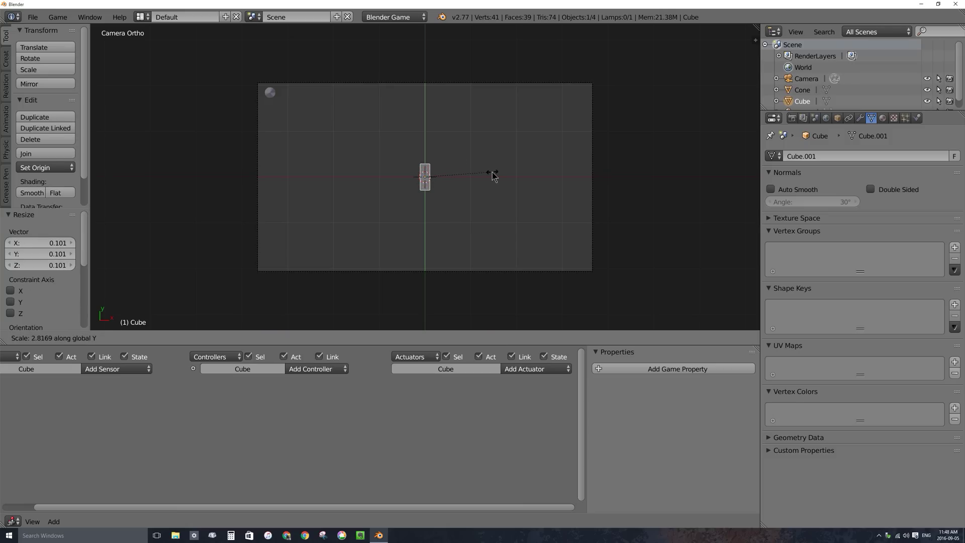
{"action": "left_click", "coordinate": [494, 177]}
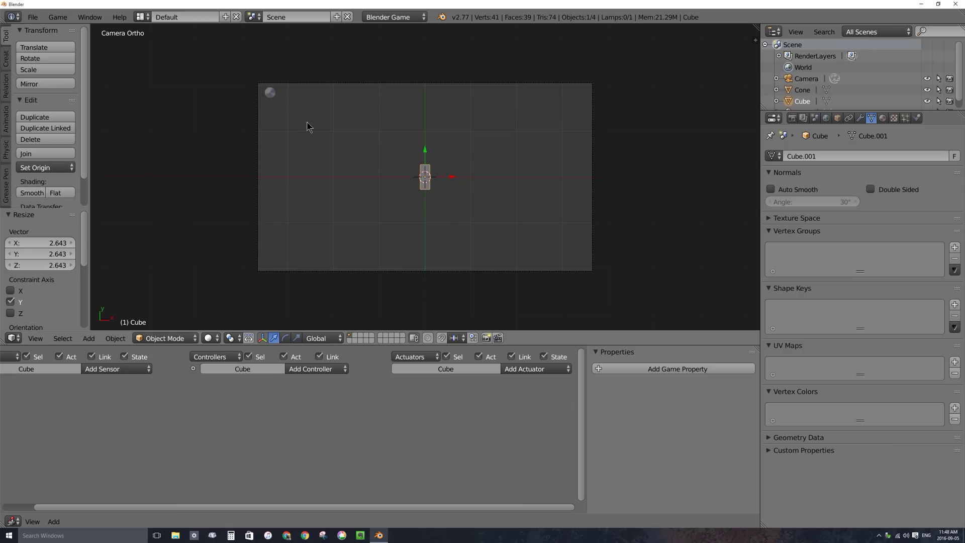
- Apply rotation and scale to the cone, and do the same for the cube
{"action": "right_click", "coordinate": [272, 94]}
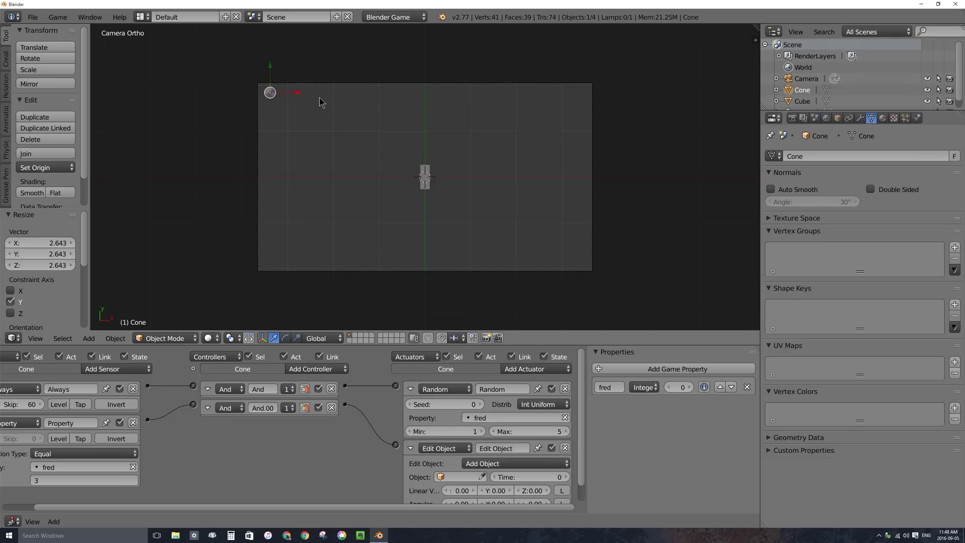
{"action": "left_click", "coordinate": [115, 337]}
{"action": "mouse_move", "coordinate": [168, 256]}
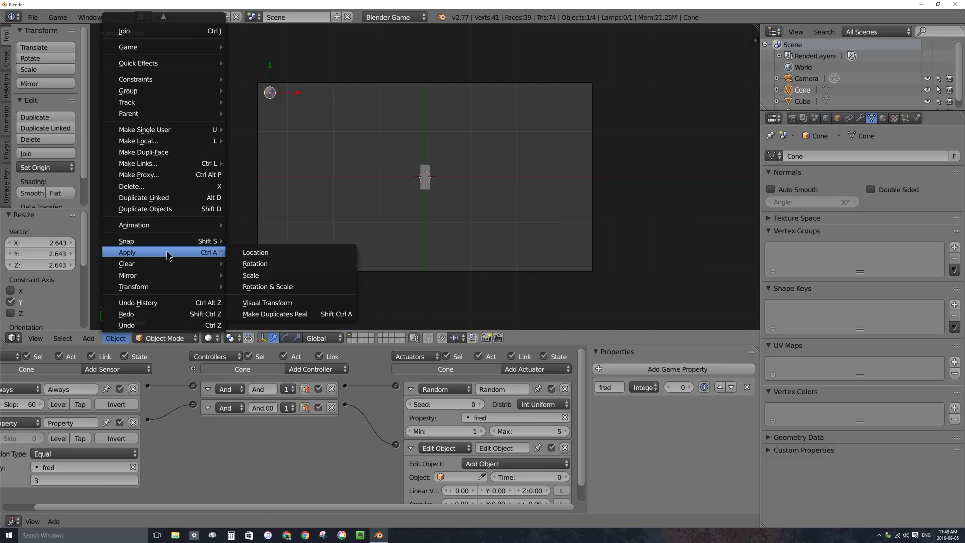
{"action": "left_click", "coordinate": [299, 285]}
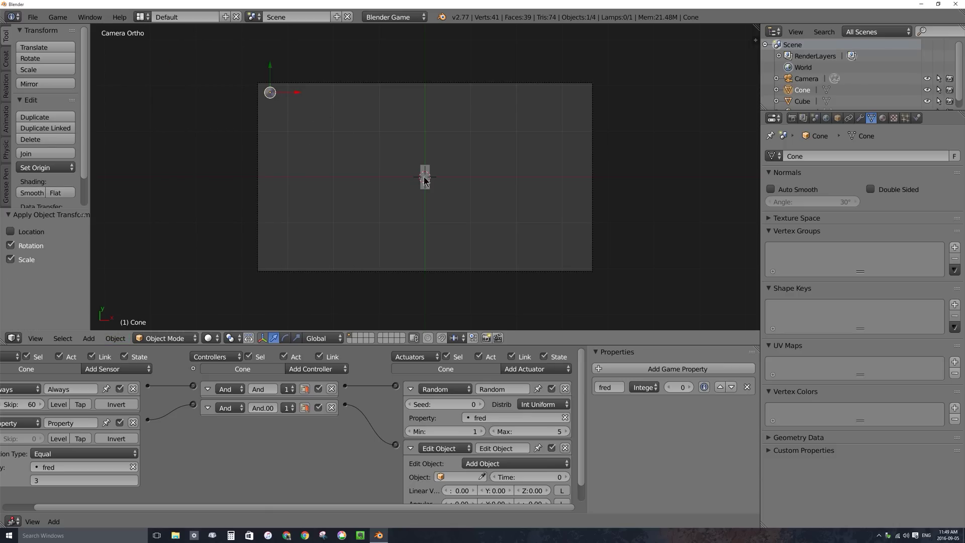
{"action": "right_click", "coordinate": [425, 174]}
{"action": "left_click", "coordinate": [116, 338]}
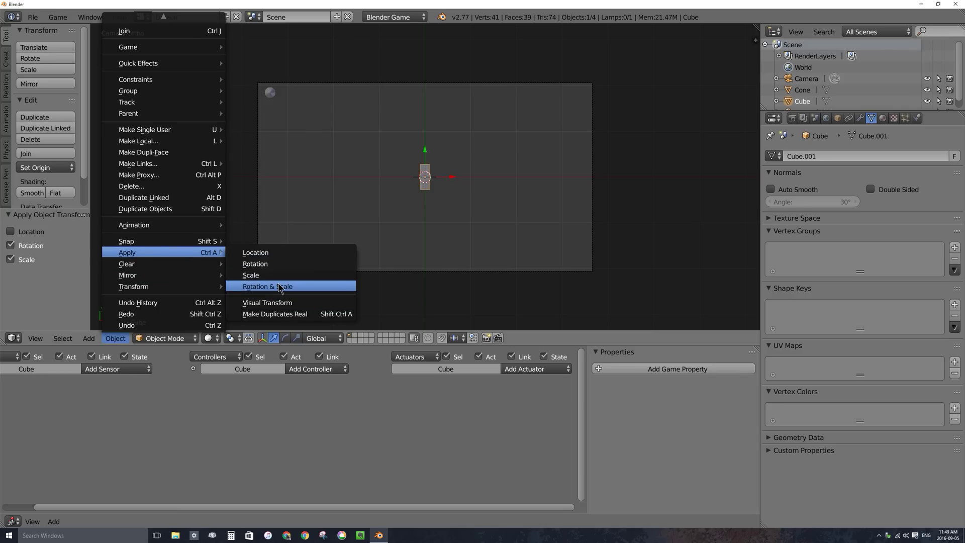
{"action": "left_click", "coordinate": [281, 288]}
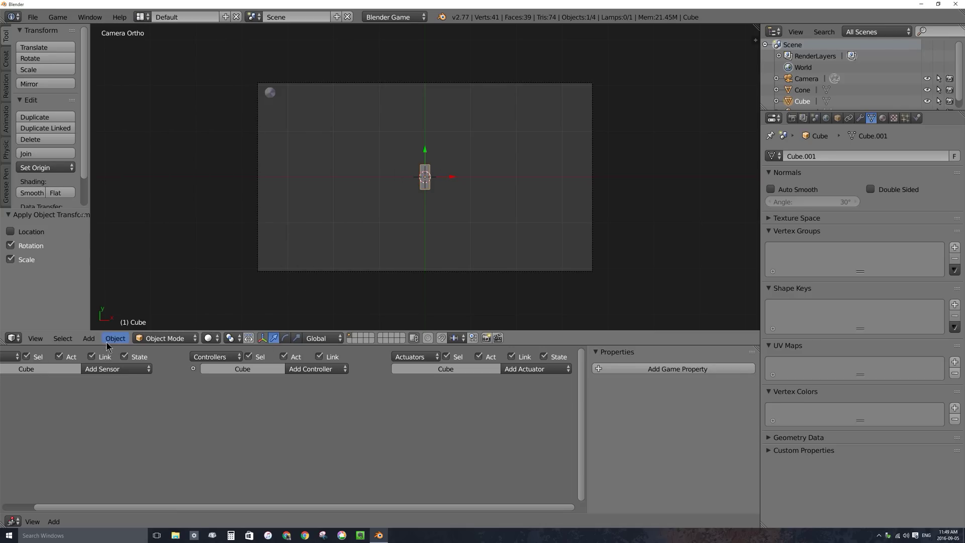
- Add an Always sensor and a Motion actuator to the cube and link them through an And controller
{"action": "left_click", "coordinate": [116, 370]}
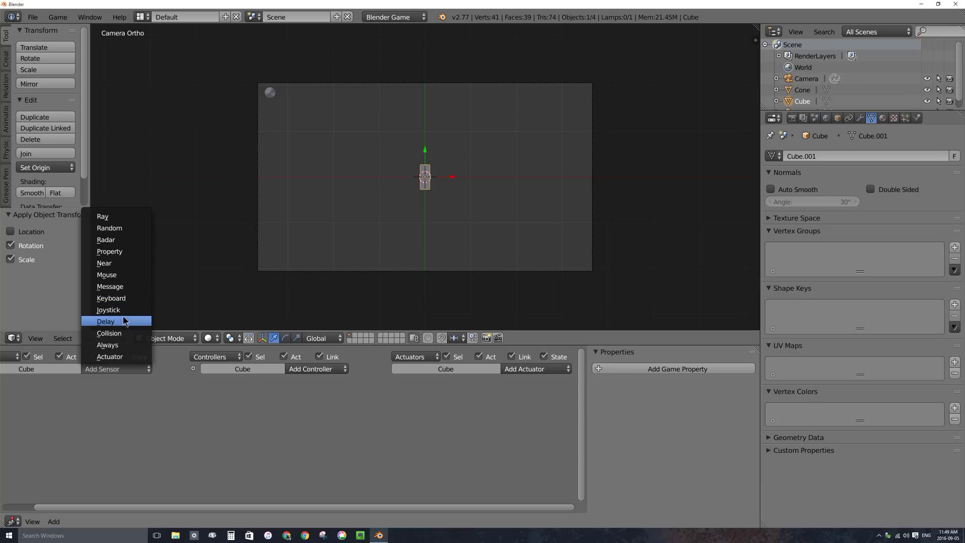
{"action": "left_click", "coordinate": [125, 346]}
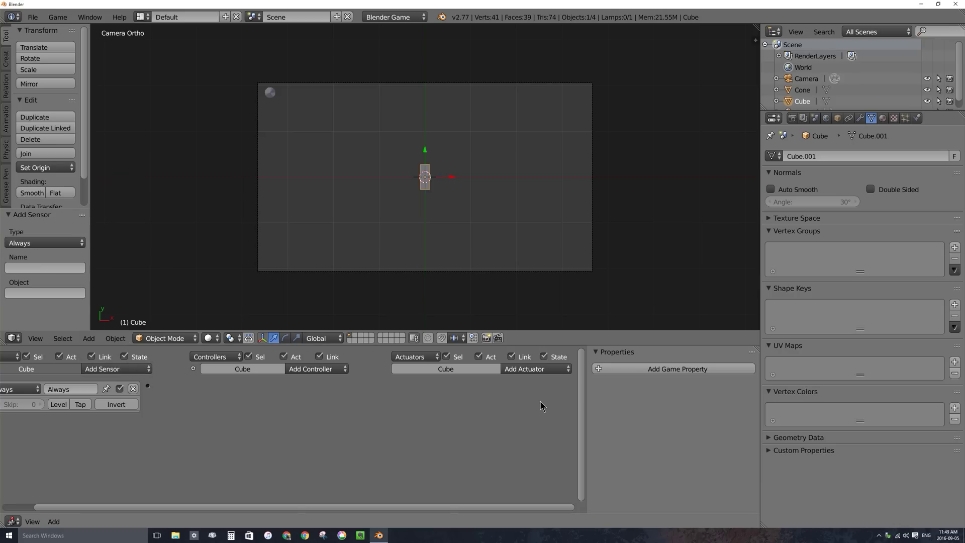
{"action": "left_click", "coordinate": [532, 372]}
{"action": "left_click", "coordinate": [526, 263]}
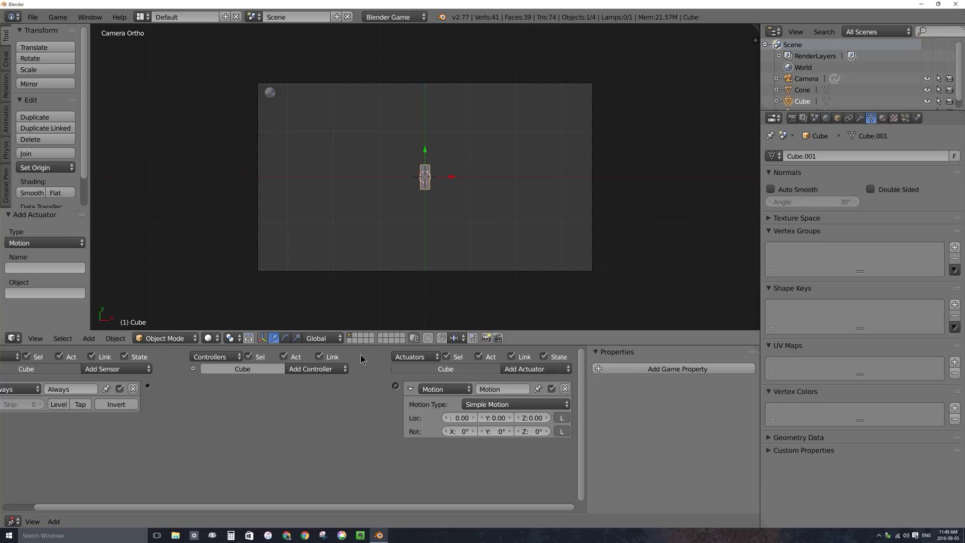
{"action": "left_click_drag", "start_coordinate": [148, 386], "coordinate": [399, 390]}
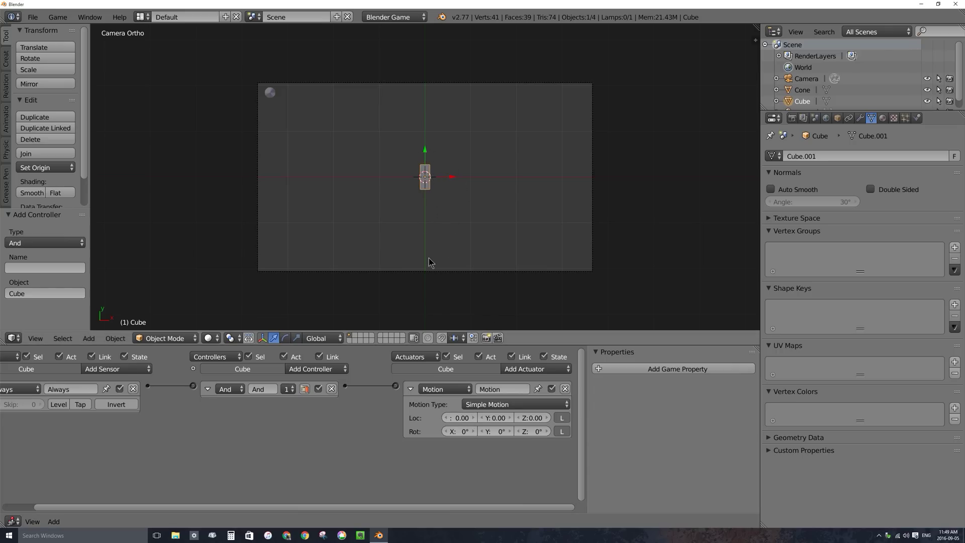
- Change the viewport's transform orientation to Local
{"action": "left_click", "coordinate": [326, 340]}
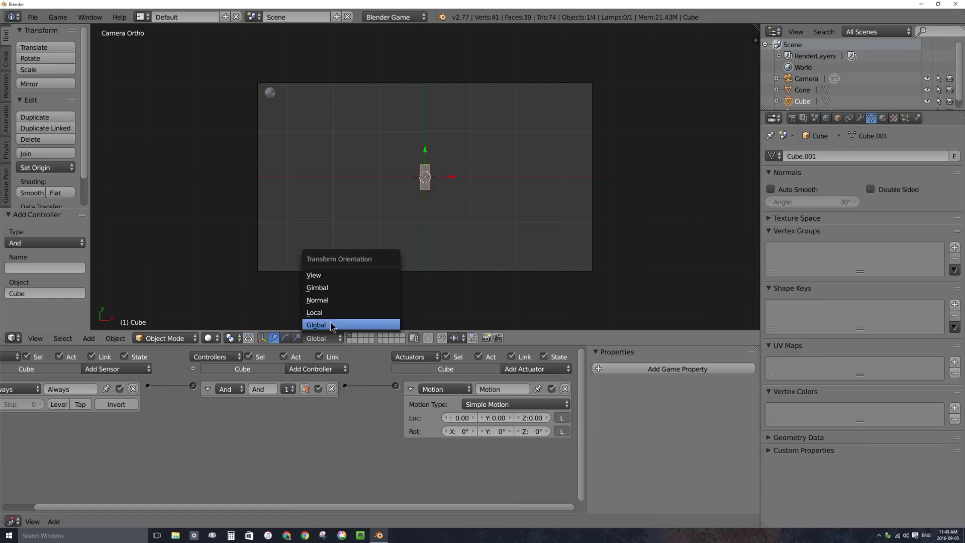
{"action": "left_click", "coordinate": [328, 312]}
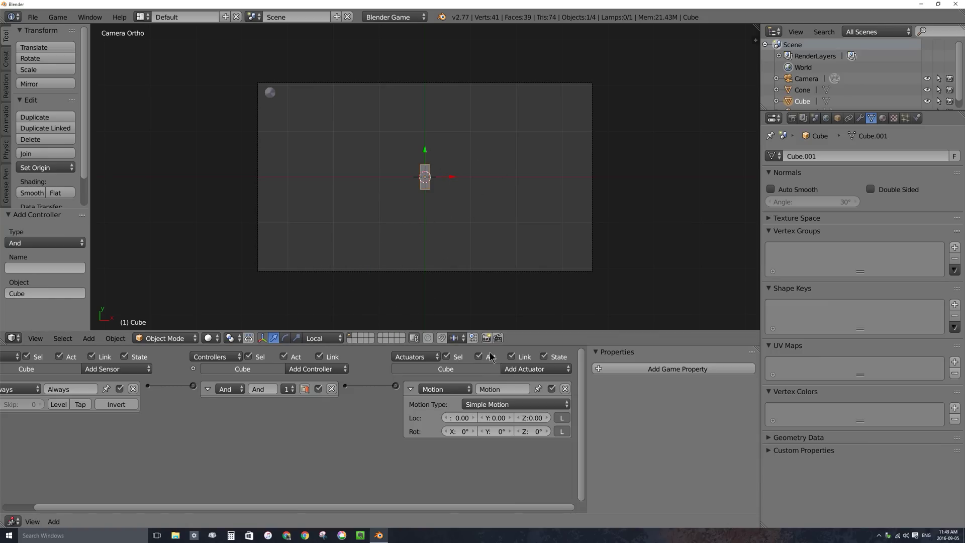
- Set the cube's Motion actuator Y location to -0.05, test the movement in the game engine and stop the game
{"action": "left_click", "coordinate": [499, 421]}
{"action": "left_click", "coordinate": [492, 418]}
{"action": "key", "text": "BackSpace"}
{"action": "key", "text": "BackSpace"}
{"action": "key", "text": "BackSpace"}
{"action": "type", "text": "-0.05"}
{"action": "key", "text": "Return"}
{"action": "key", "text": "p"}
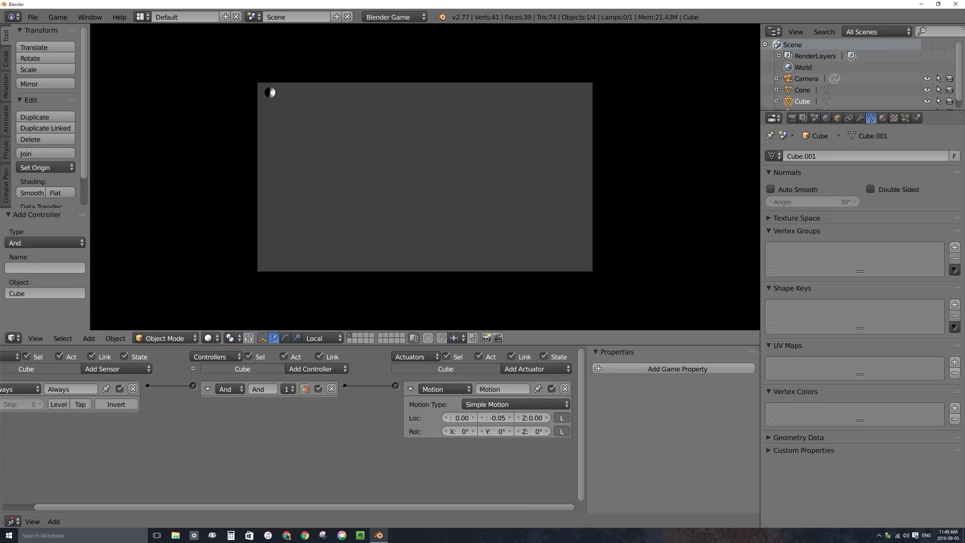
{"action": "key", "text": "Escape"}
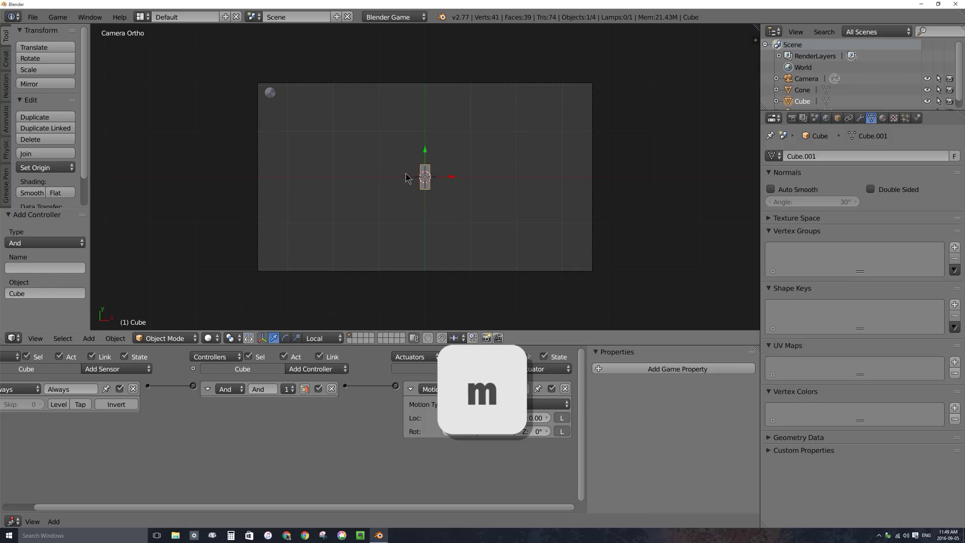
- Move the cube to the first layer of the lower row, view that layer, and return to the first layer
{"action": "key", "text": "m"}
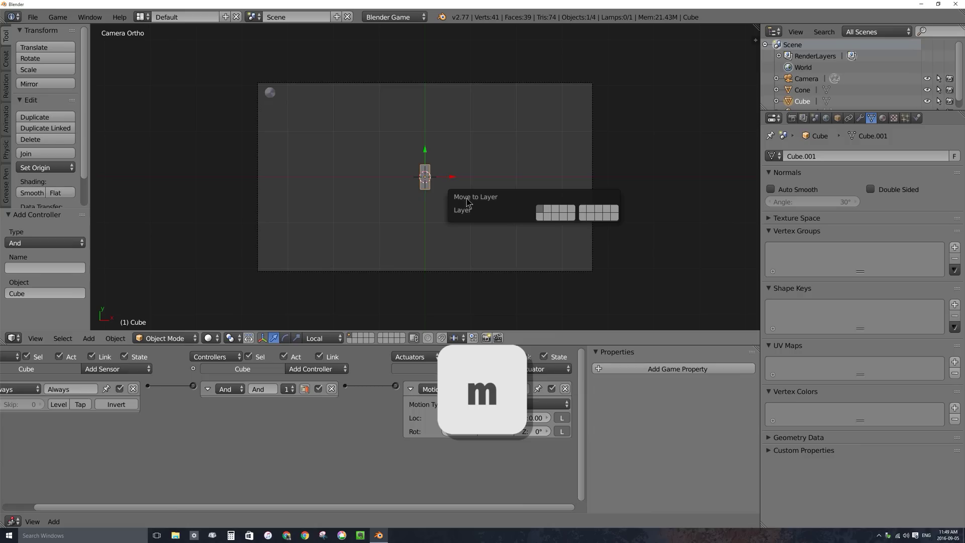
{"action": "left_click", "coordinate": [541, 217]}
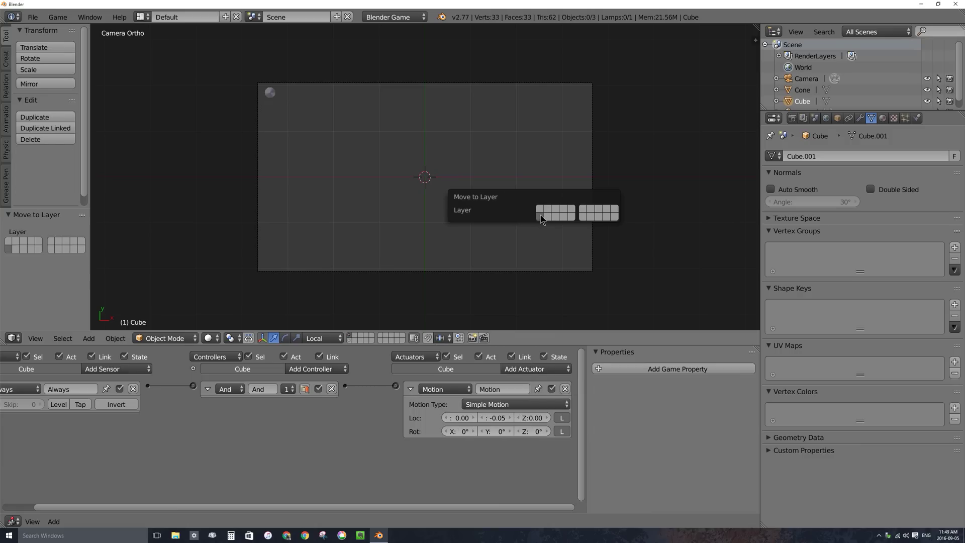
{"action": "left_click", "coordinate": [349, 340]}
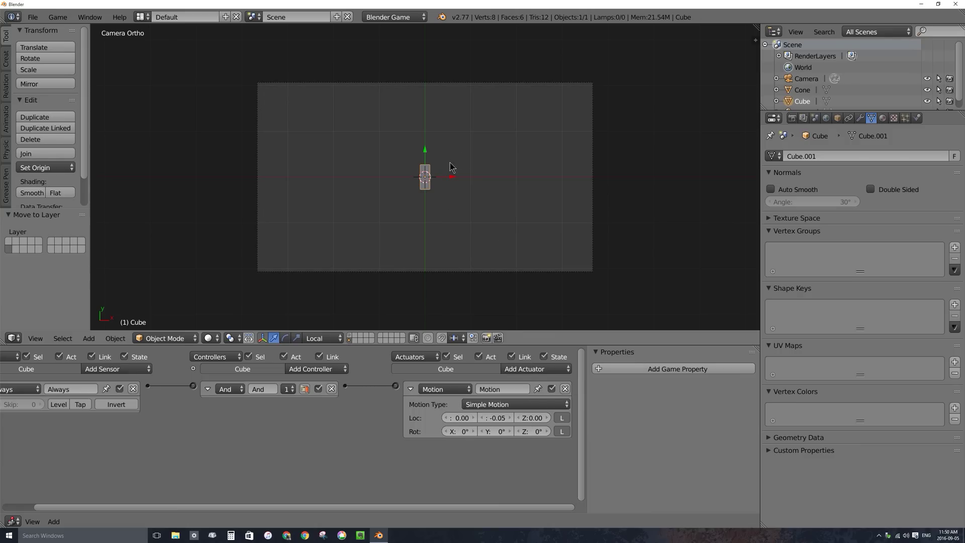
{"action": "left_click", "coordinate": [351, 337]}
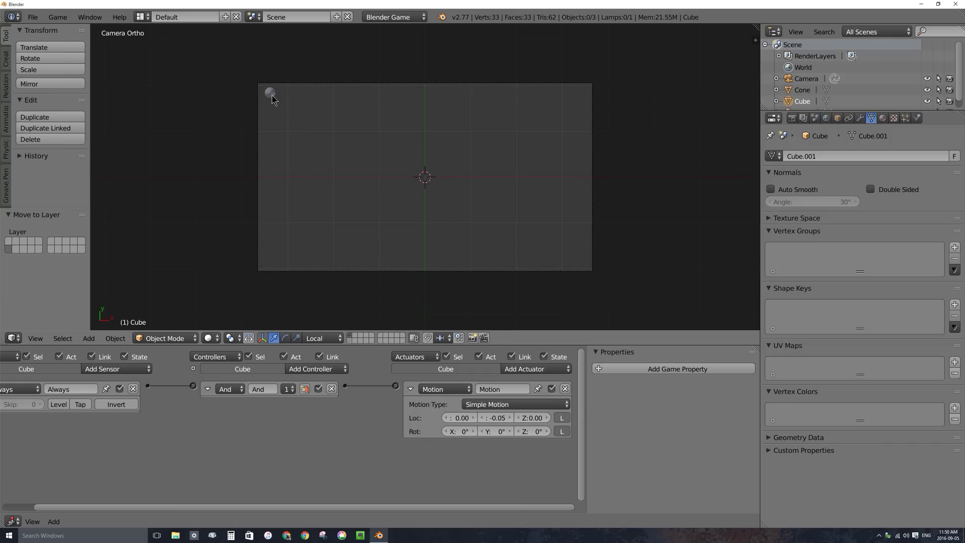
- Assign the Cube as the object for the cone's Edit Object actuator, run the game to test it and stop it
{"action": "right_click", "coordinate": [269, 92]}
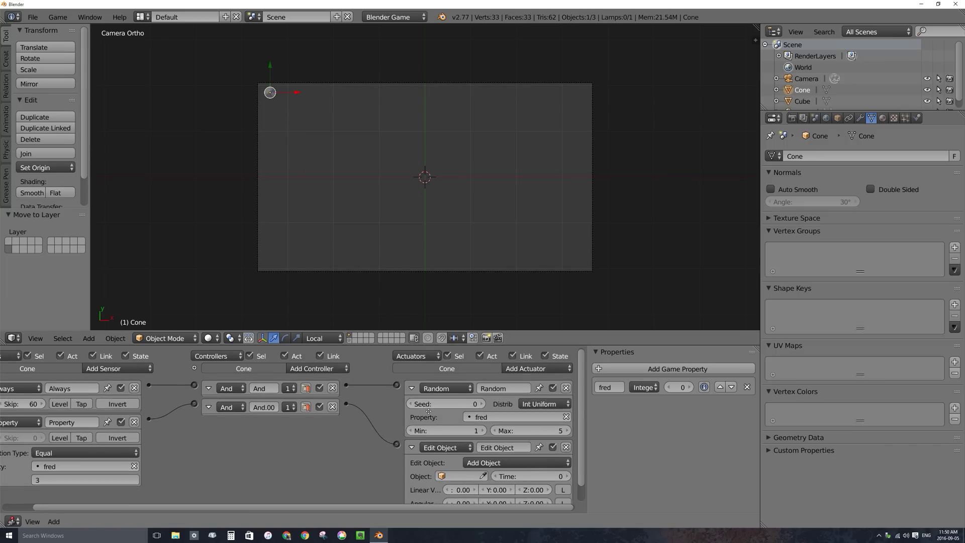
{"action": "scroll", "coordinate": [427, 413], "scroll_direction": "down", "scroll_amount": 1}
{"action": "scroll", "coordinate": [78, 430], "scroll_direction": "left", "scroll_amount": 3, "text": "ctrl"}
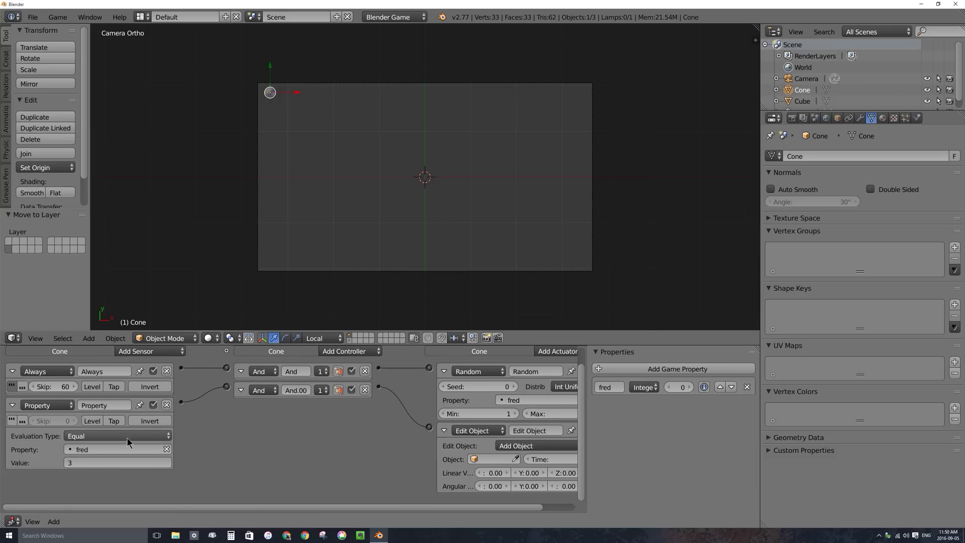
{"action": "scroll", "coordinate": [226, 457], "scroll_direction": "right", "scroll_amount": 3, "text": "ctrl"}
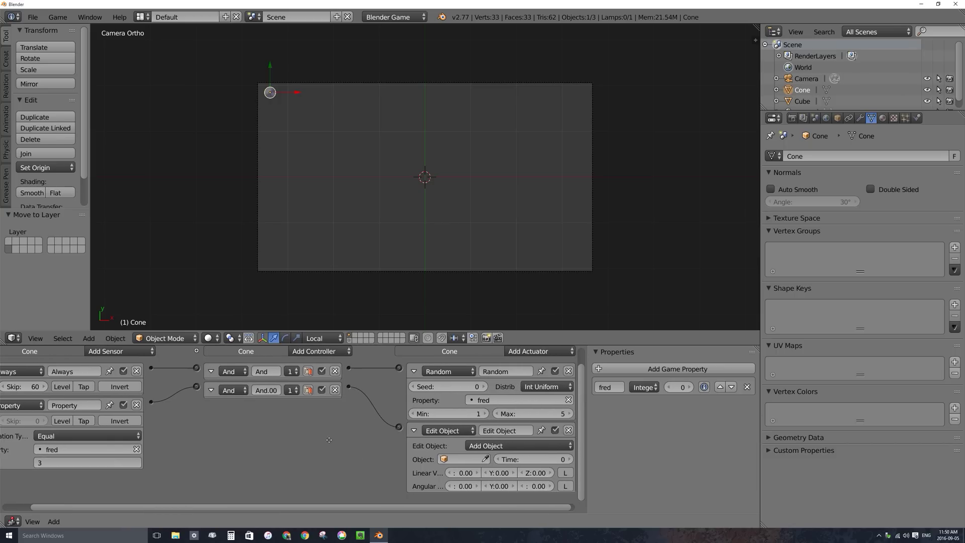
{"action": "left_click", "coordinate": [462, 459]}
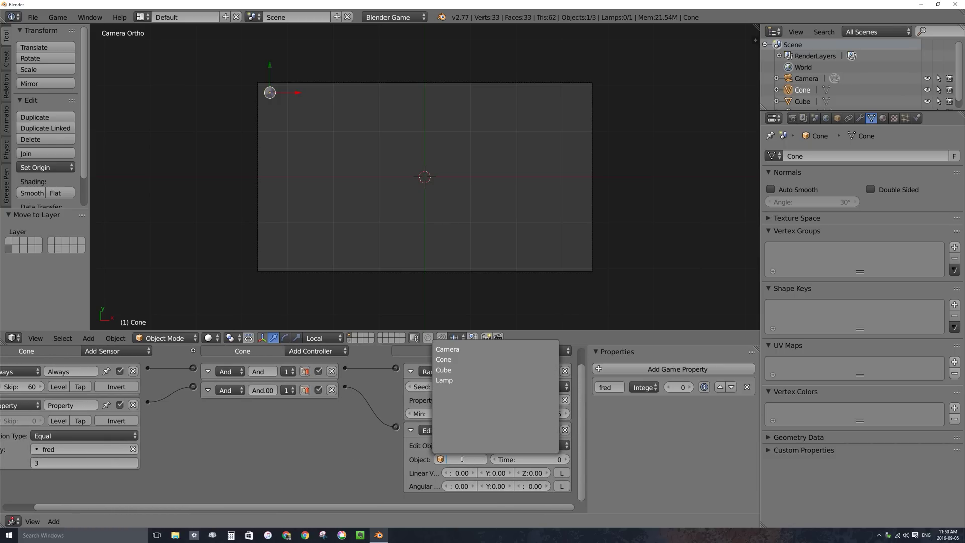
{"action": "left_click", "coordinate": [467, 369]}
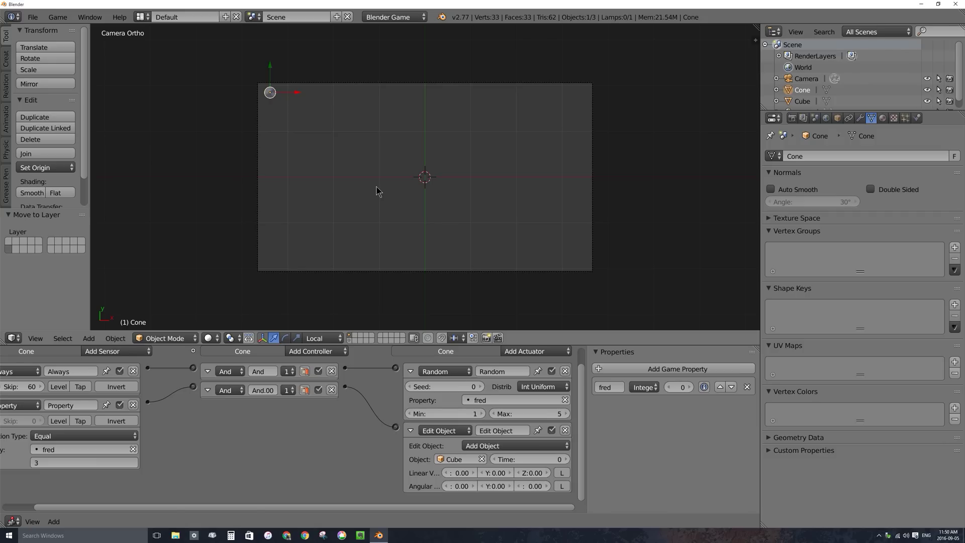
{"action": "key", "text": "p"}
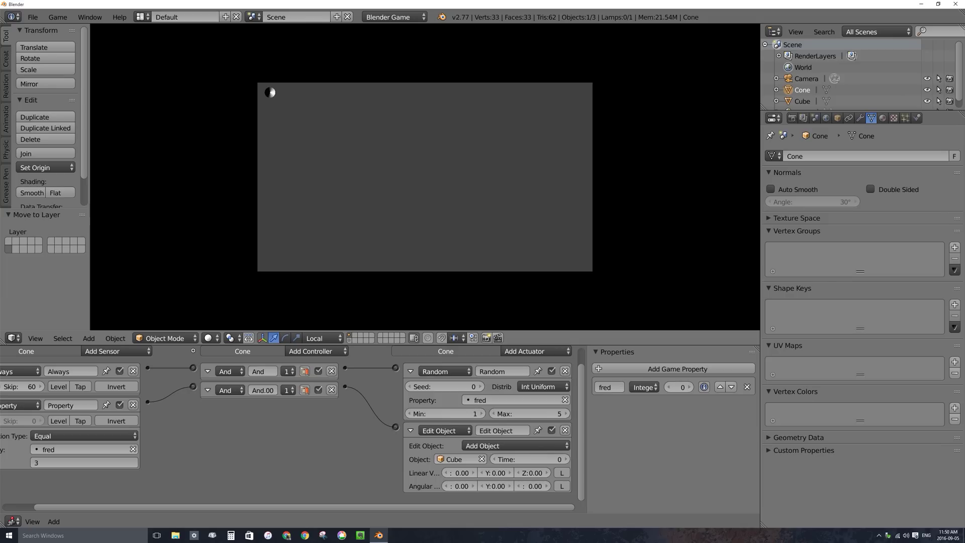
{"action": "key", "text": "Escape"}
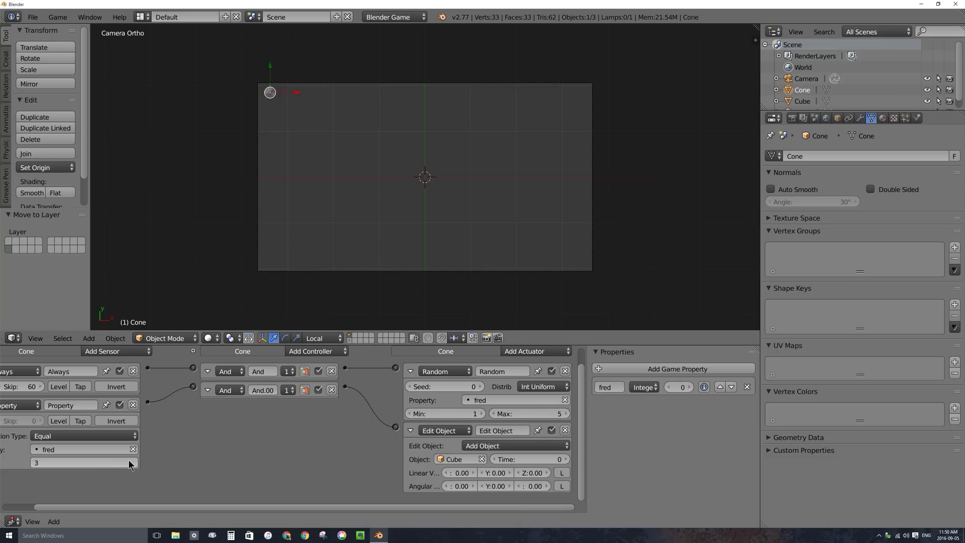
- Set the maximum of the cone's Random actuator to 10
{"action": "middle_click_drag", "start_coordinate": [46, 457], "coordinate": [101, 462]}
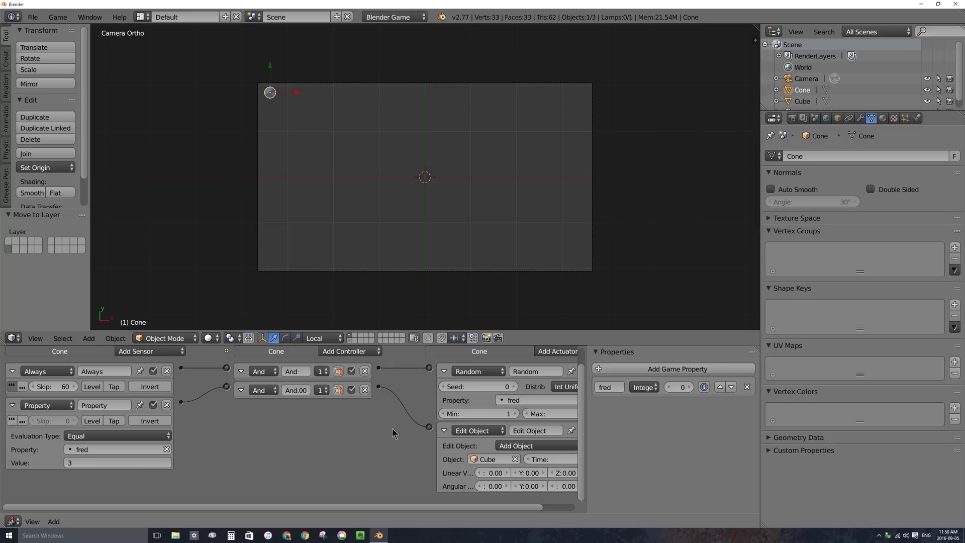
{"action": "scroll", "coordinate": [399, 415], "scroll_direction": "down", "scroll_amount": 2, "text": "ctrl"}
{"action": "left_click", "coordinate": [534, 414]}
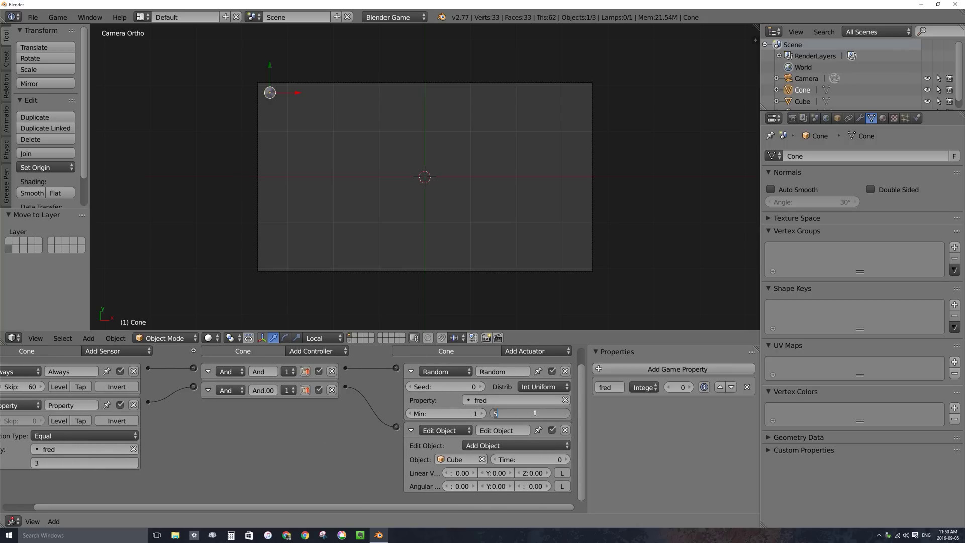
{"action": "type", "text": "10"}
{"action": "key", "text": "Return"}
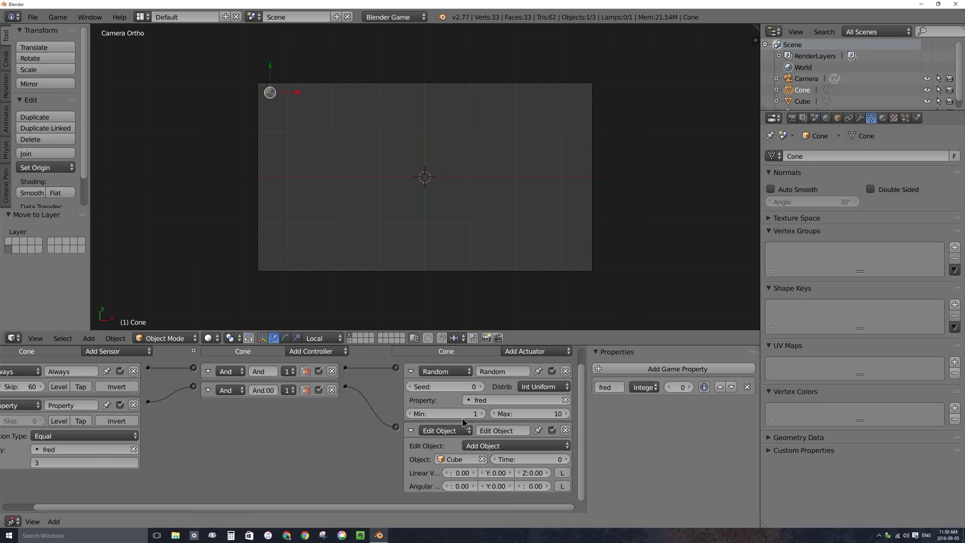
- Change the cone's Property sensor evaluation type to Greater Than and set its value to 6
{"action": "scroll", "coordinate": [40, 462], "scroll_direction": "left", "scroll_amount": 1, "text": "ctrl"}
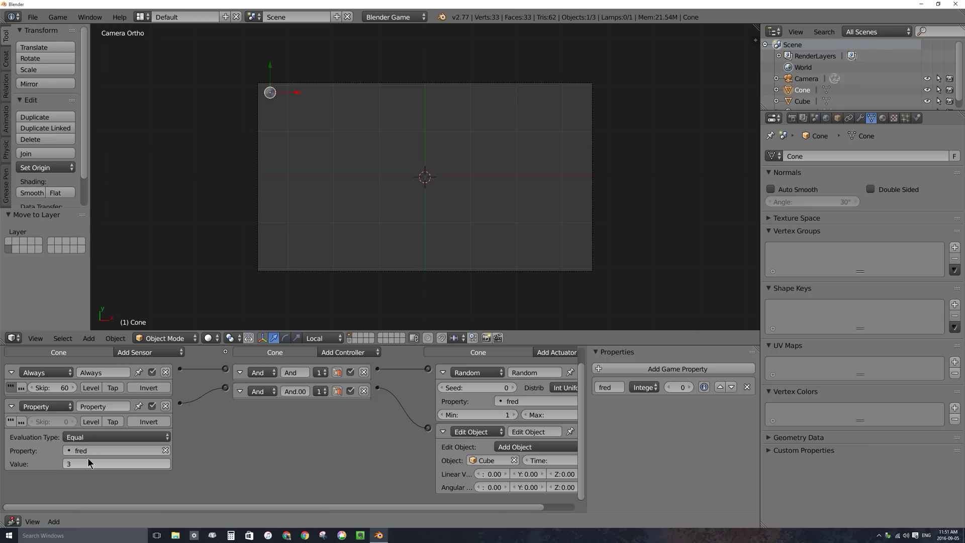
{"action": "left_click", "coordinate": [85, 437]}
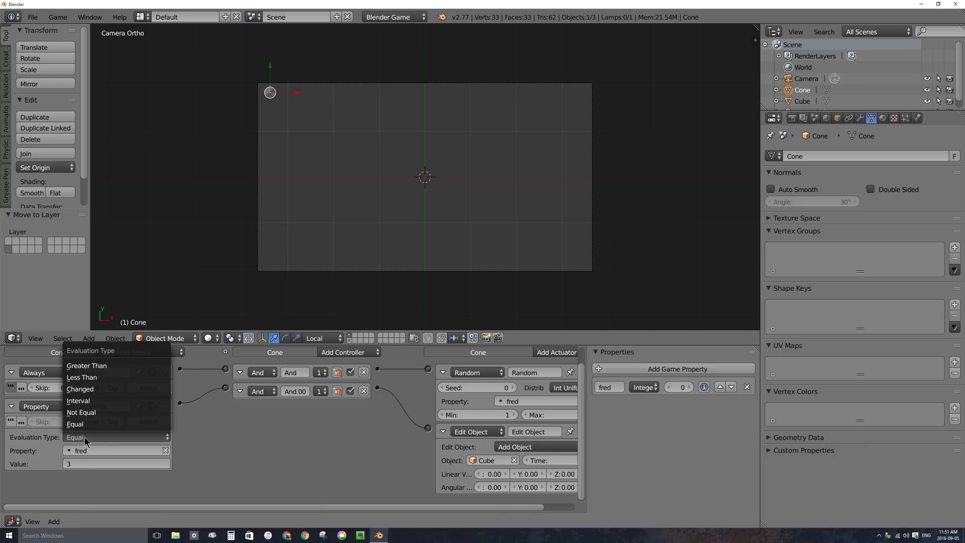
{"action": "left_click", "coordinate": [86, 366]}
{"action": "left_click", "coordinate": [75, 462]}
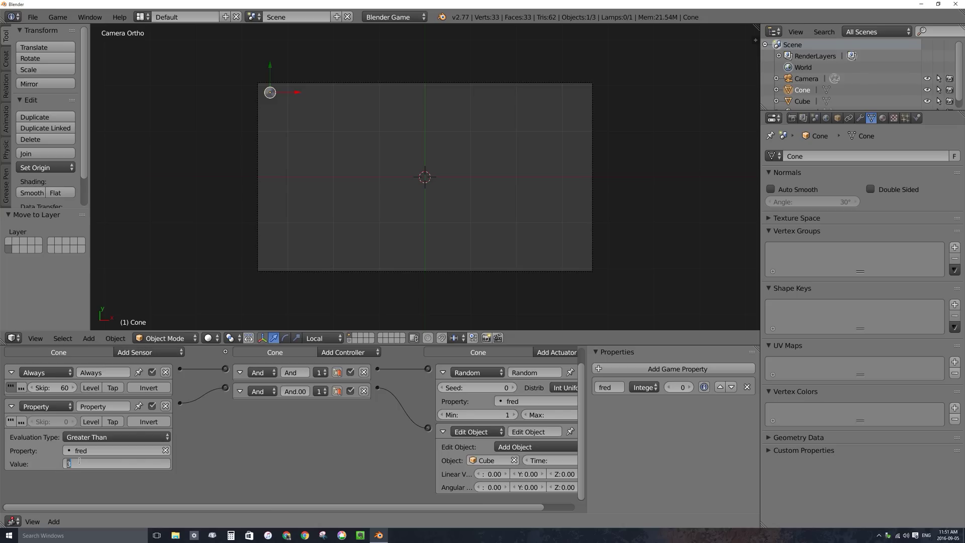
{"action": "type", "text": "6"}
{"action": "key", "text": "Return"}
- Test the game and stop it, and move the cone up about 0.46 units along Y, above the camera frame
{"action": "key", "text": "p"}
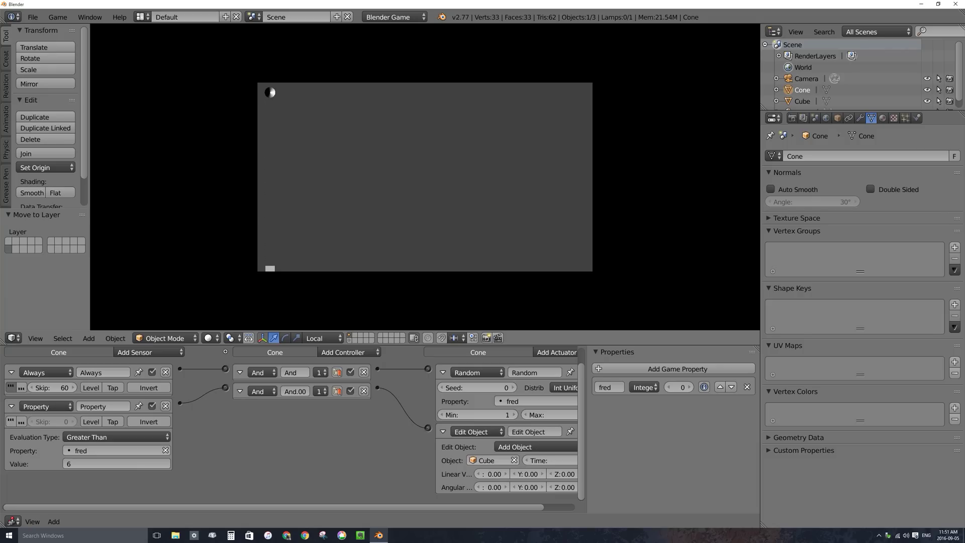
{"action": "key", "text": "Escape"}
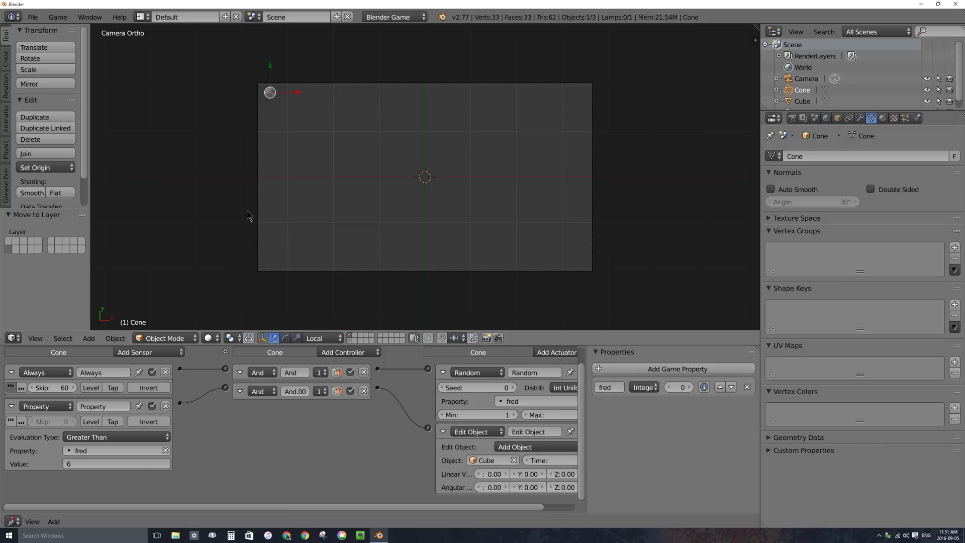
{"action": "left_click_drag", "start_coordinate": [270, 70], "coordinate": [272, 44]}
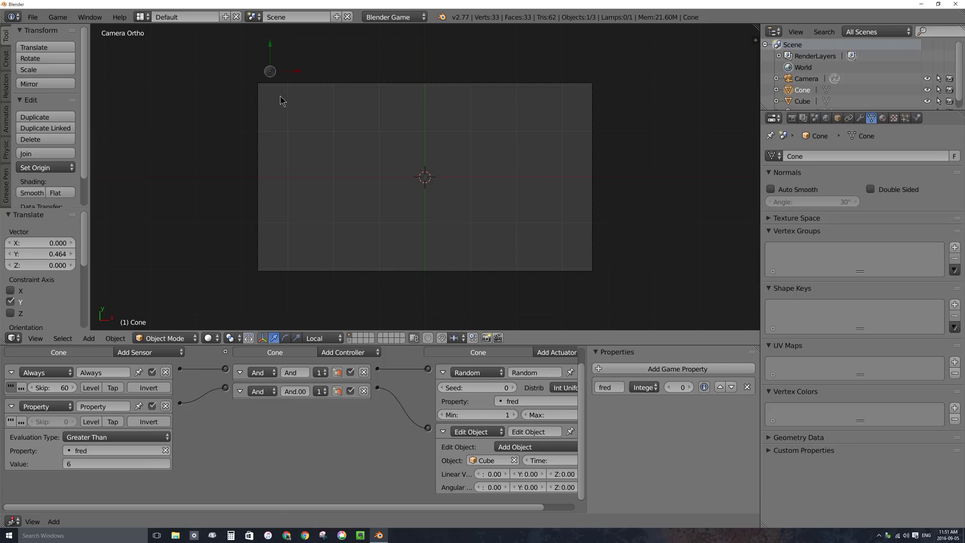
{"action": "key", "text": "shift+d"}
{"action": "key", "text": "x"}
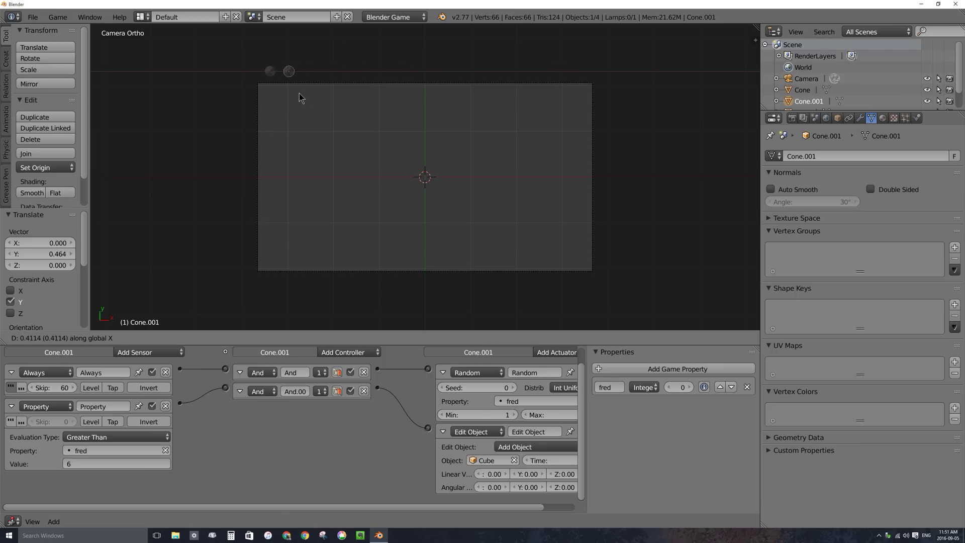
{"action": "left_click", "coordinate": [303, 94]}
{"action": "right_click", "coordinate": [282, 75], "text": "shift"}
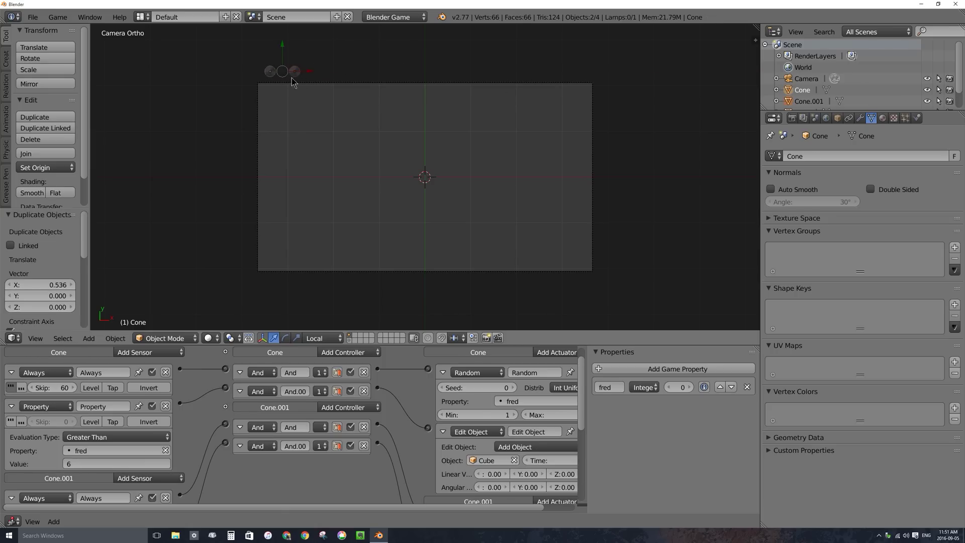
{"action": "key", "text": "shift+d"}
{"action": "key", "text": "x"}
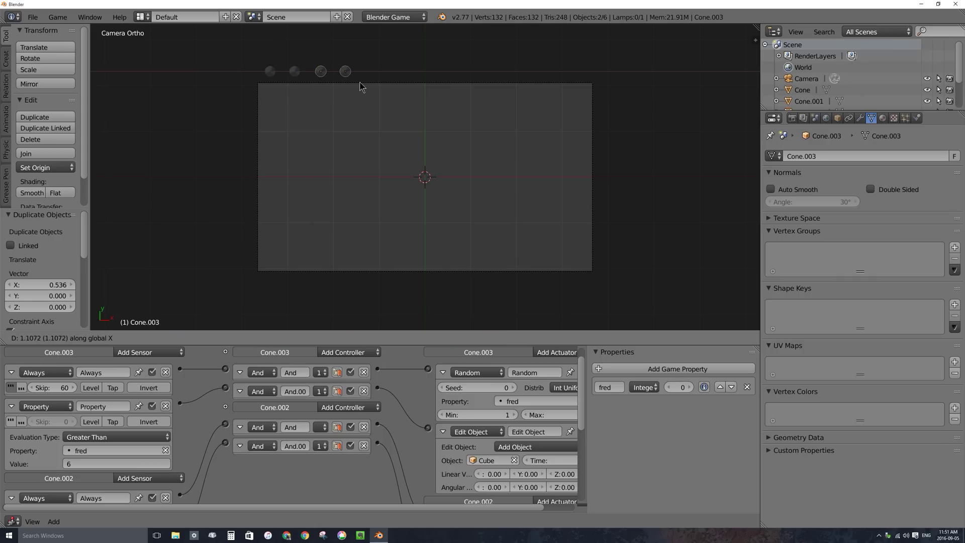
{"action": "left_click", "coordinate": [357, 88]}
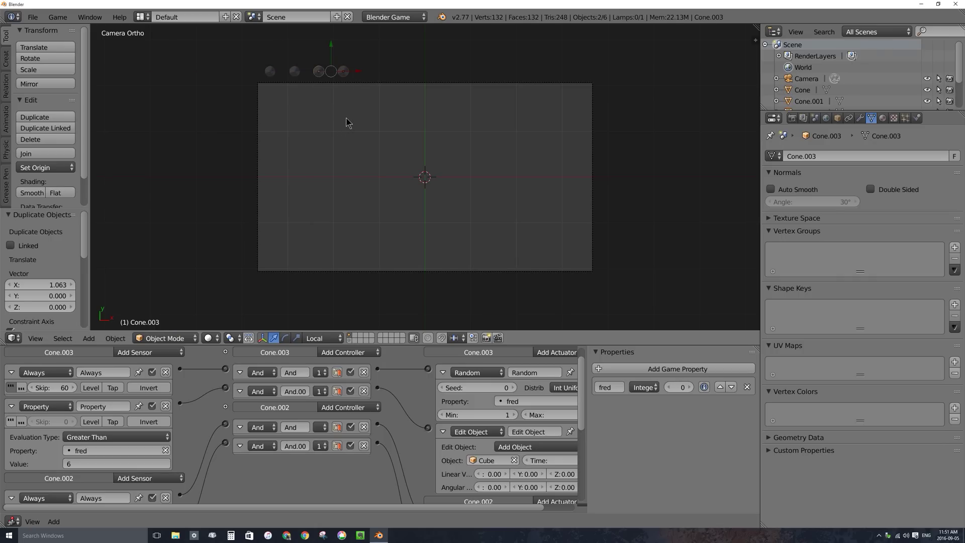
{"action": "key", "text": "x"}
{"action": "left_click", "coordinate": [334, 119]}
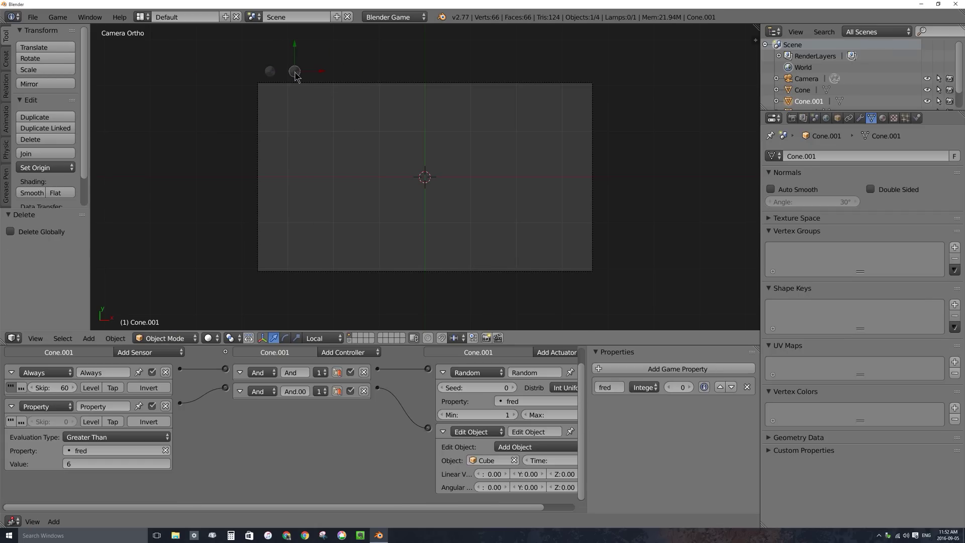
{"action": "key", "text": "x"}
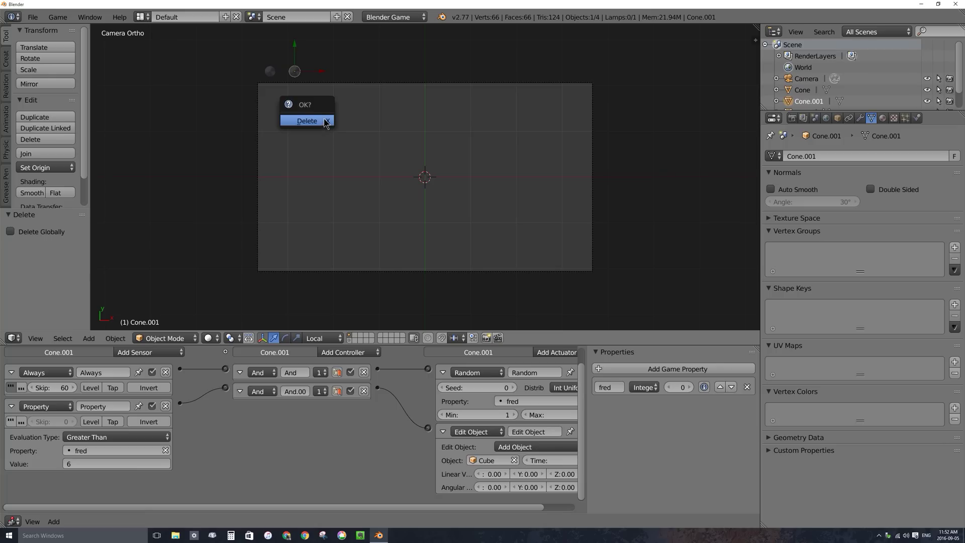
{"action": "left_click", "coordinate": [325, 123]}
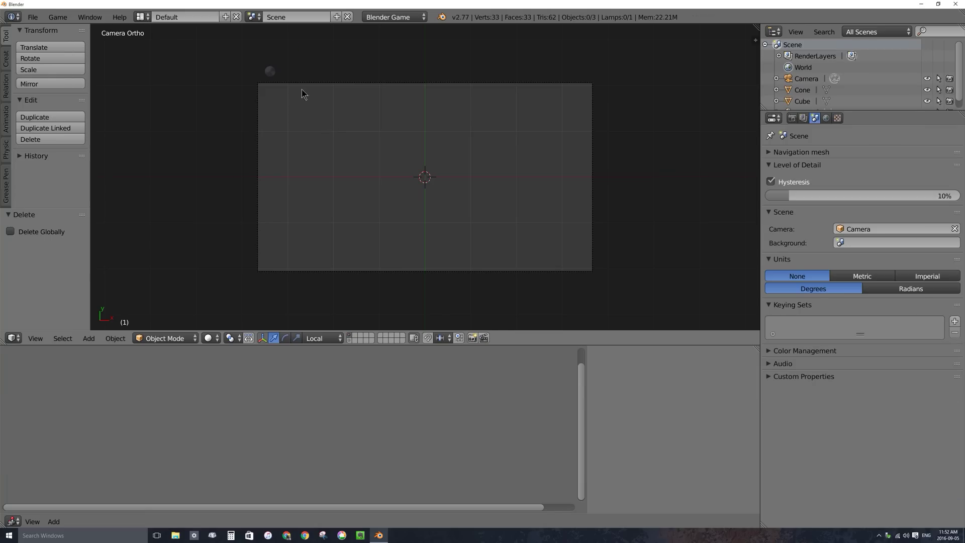
- View the first layer of the lower row and add a String game property named brick to the cube
{"action": "left_click", "coordinate": [349, 340]}
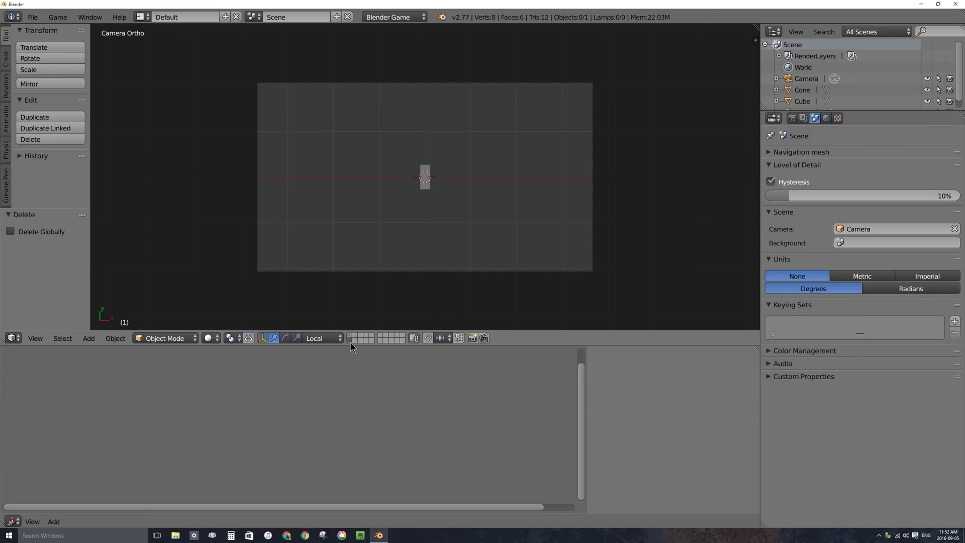
{"action": "right_click", "coordinate": [426, 173]}
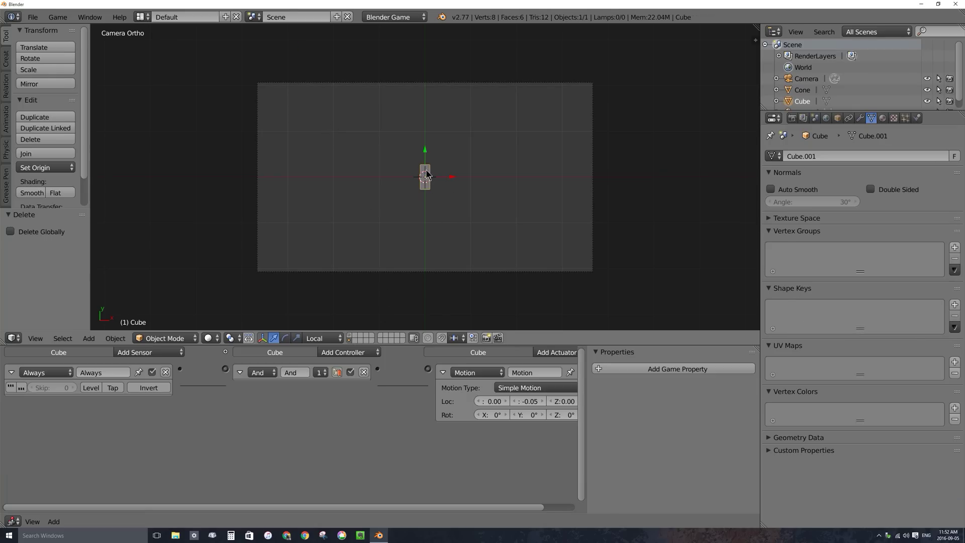
{"action": "left_click", "coordinate": [691, 369]}
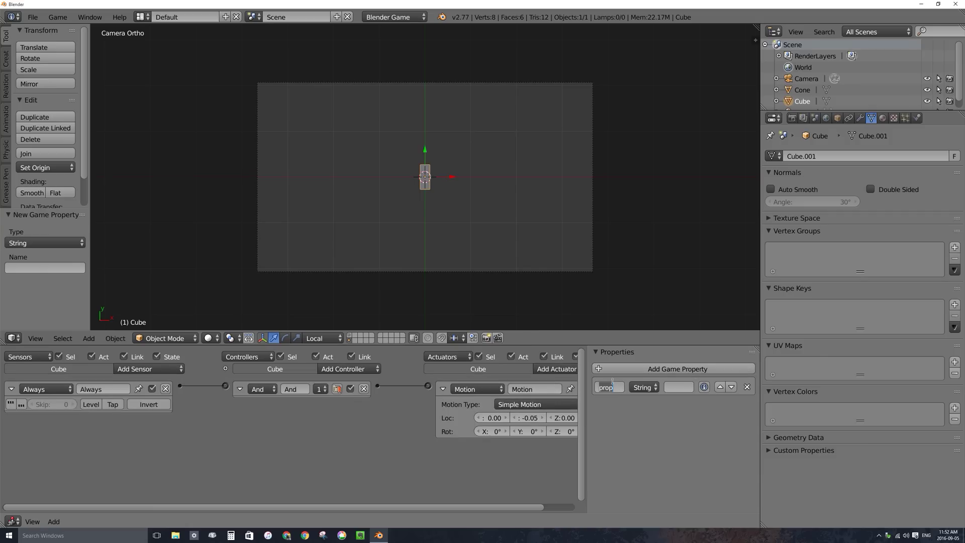
{"action": "type", "text": "bri"}
{"action": "key", "text": "p"}
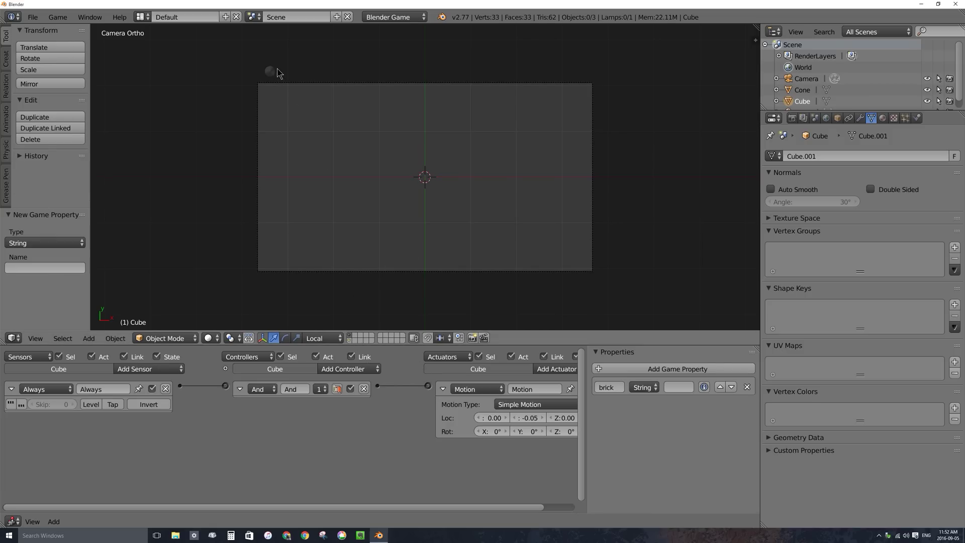
- Duplicate the cone about 0.55 units along X
{"action": "right_click", "coordinate": [271, 71]}
{"action": "key", "text": "shift+d"}
{"action": "key", "text": "x"}
{"action": "left_click", "coordinate": [323, 112]}
- Duplicate the pair of cones along X by about 1.17 units, and the new pair by about 1.19 units
{"action": "right_click", "coordinate": [273, 73], "text": "shift"}
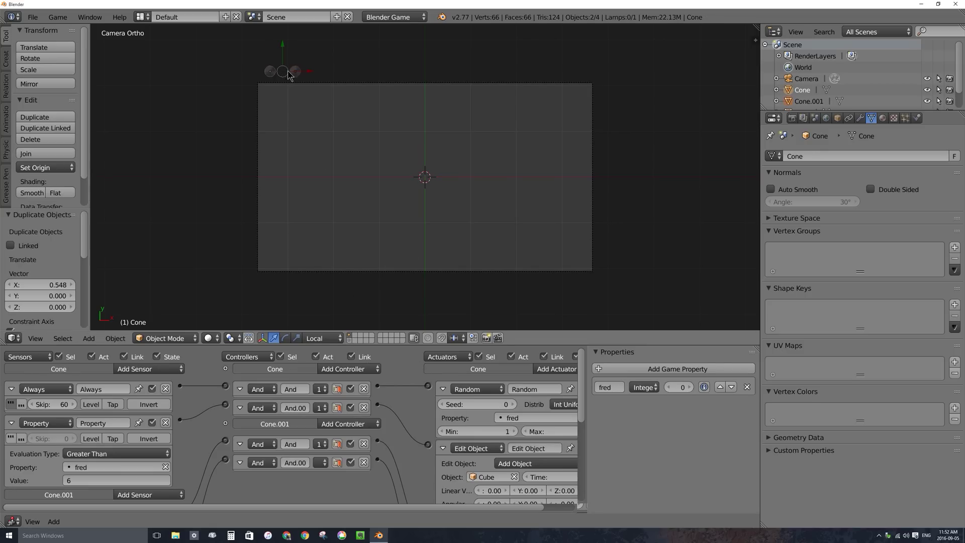
{"action": "key", "text": "shift+d"}
{"action": "key", "text": "x"}
{"action": "left_click", "coordinate": [345, 82]}
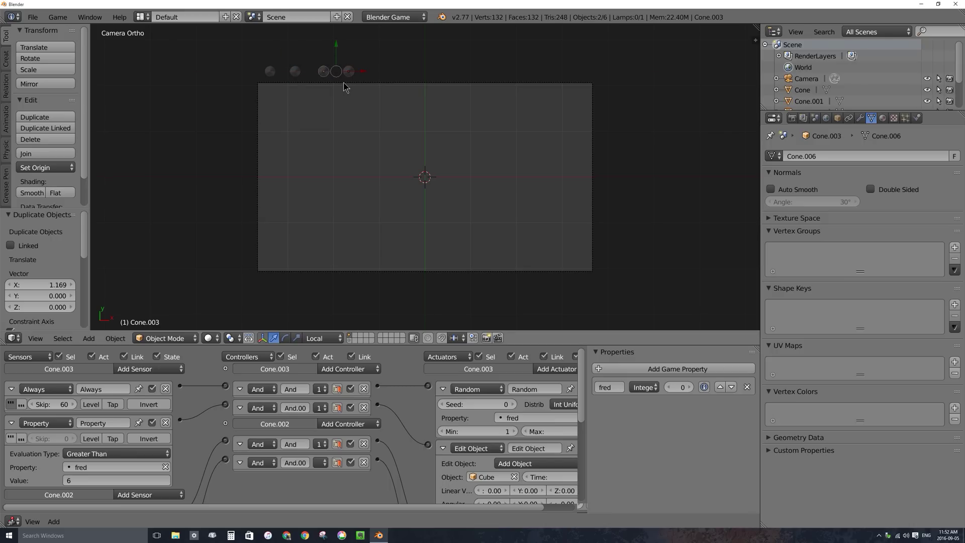
{"action": "key", "text": "shift+d"}
{"action": "key", "text": "x"}
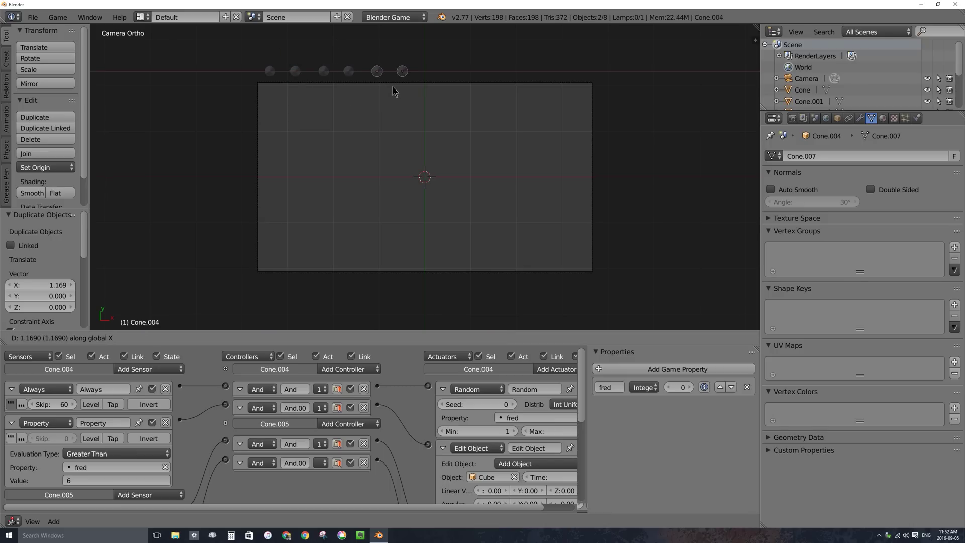
{"action": "left_click", "coordinate": [394, 92]}
- Duplicate all six cones 3.8 units along X, run the game to test the full row and stop it
{"action": "right_click", "coordinate": [279, 73], "text": "shift"}
{"action": "left_click", "coordinate": [322, 72], "text": "shift"}
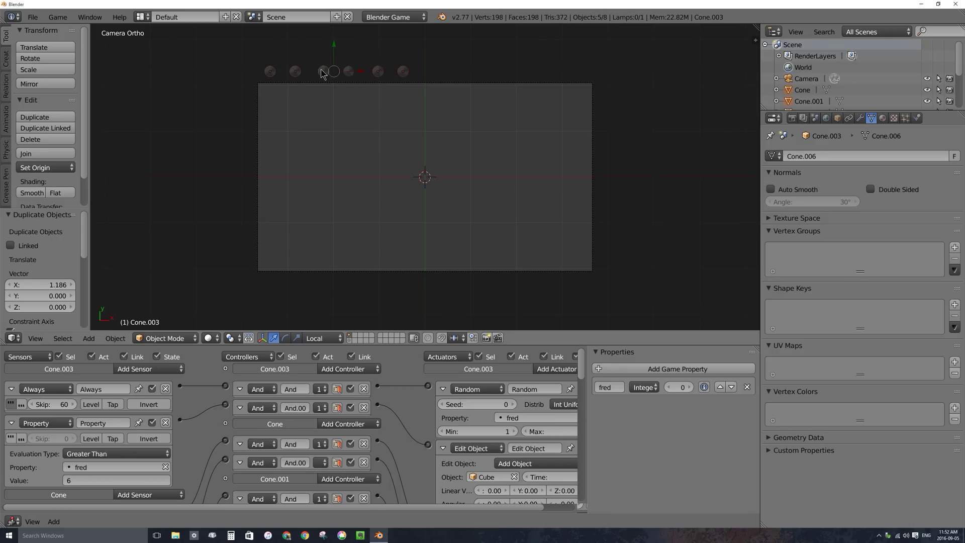
{"action": "key", "text": "shift+d"}
{"action": "type", "text": "x"}
{"action": "type", "text": "3.8"}
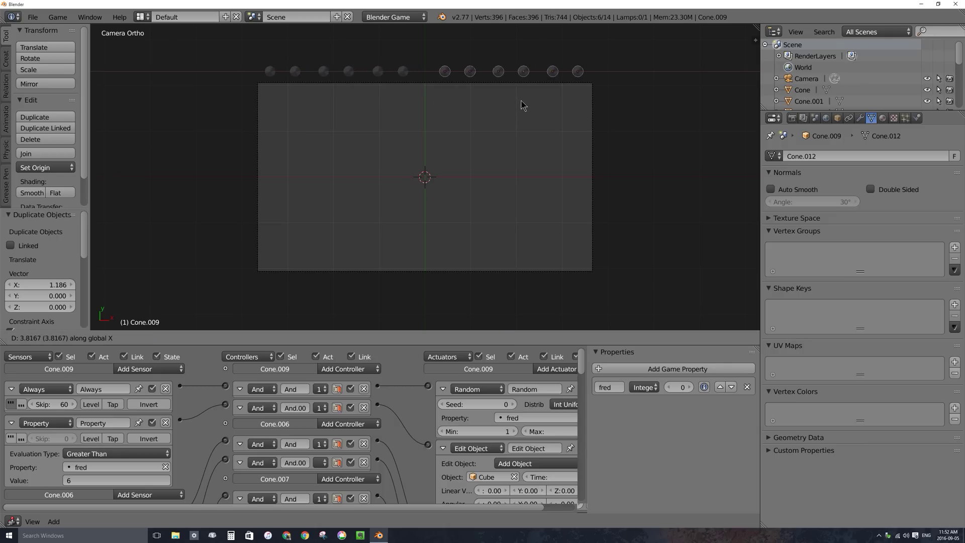
{"action": "key", "text": "Return"}
{"action": "key", "text": "p"}
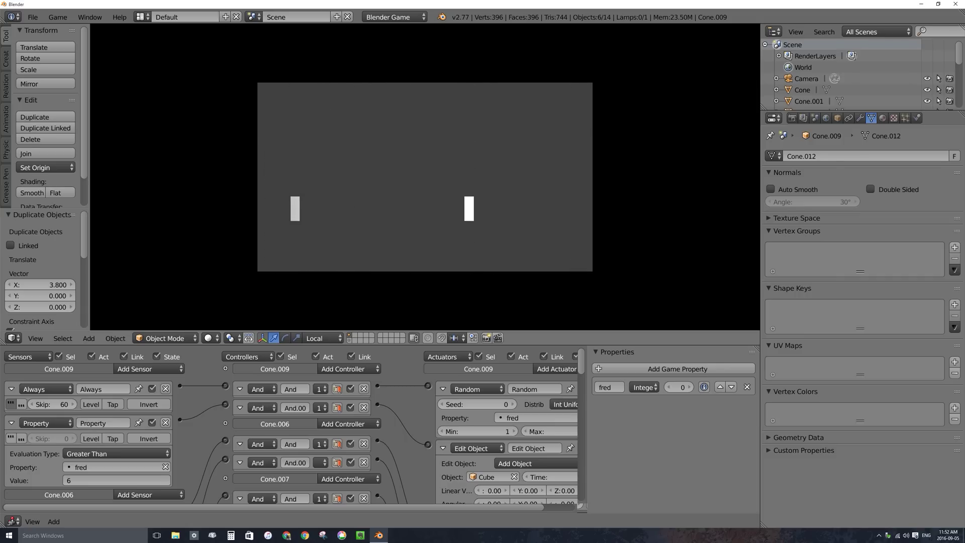
{"action": "key", "text": "Escape"}
- Set the Random actuator seed of the first cone in the row to 86
{"action": "right_click", "coordinate": [271, 72]}
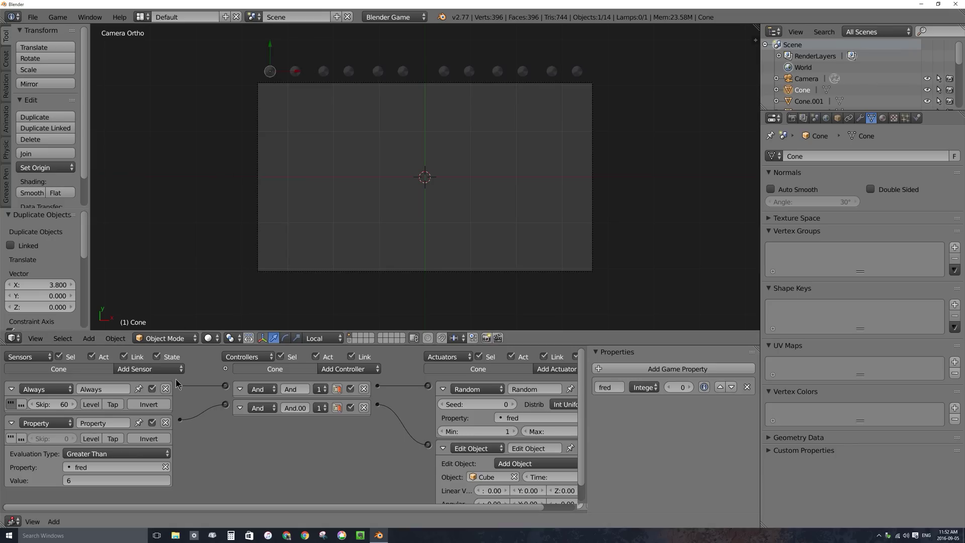
{"action": "middle_click_drag", "start_coordinate": [481, 416], "coordinate": [450, 419]}
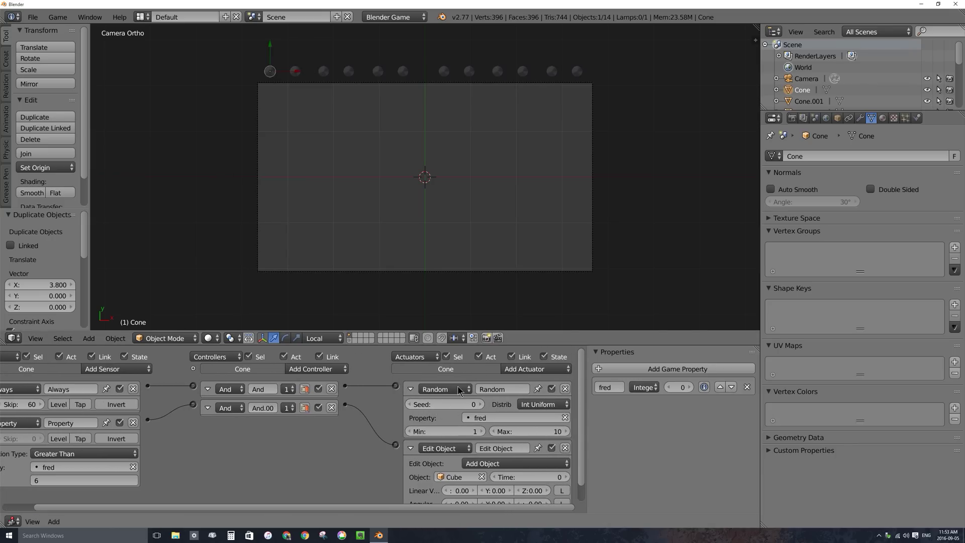
{"action": "left_click", "coordinate": [447, 405]}
{"action": "type", "text": "86"}
{"action": "key", "text": "Return"}
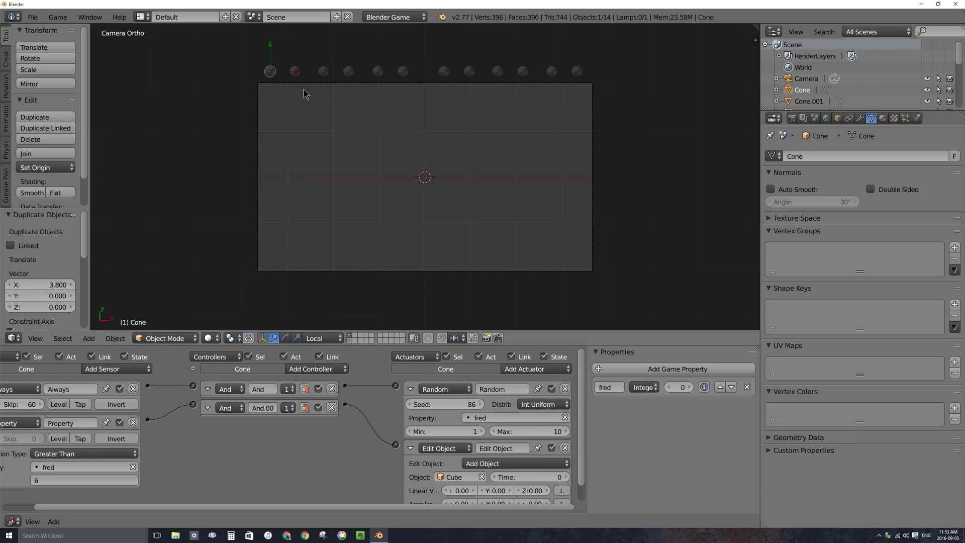
- Set the Random actuator seed to 36 on the second cone and 53 on the third cone
{"action": "right_click", "coordinate": [300, 76]}
{"action": "left_click", "coordinate": [431, 404]}
{"action": "type", "text": "36"}
{"action": "key", "text": "Return"}
{"action": "right_click", "coordinate": [323, 70]}
{"action": "left_click", "coordinate": [445, 404]}
{"action": "type", "text": "53"}
{"action": "key", "text": "Return"}
- Give the remaining cones different Random actuator seeds, including 166 on the eighth, 190 on the tenth, 85 on the eleventh and 99 on the last
{"action": "right_click", "coordinate": [349, 70]}
{"action": "left_click_drag", "start_coordinate": [442, 404], "coordinate": [467, 405]}
{"action": "right_click", "coordinate": [381, 72]}
{"action": "right_click", "coordinate": [404, 72]}
{"action": "right_click", "coordinate": [445, 72]}
{"action": "right_click", "coordinate": [467, 71]}
{"action": "right_click", "coordinate": [505, 75]}
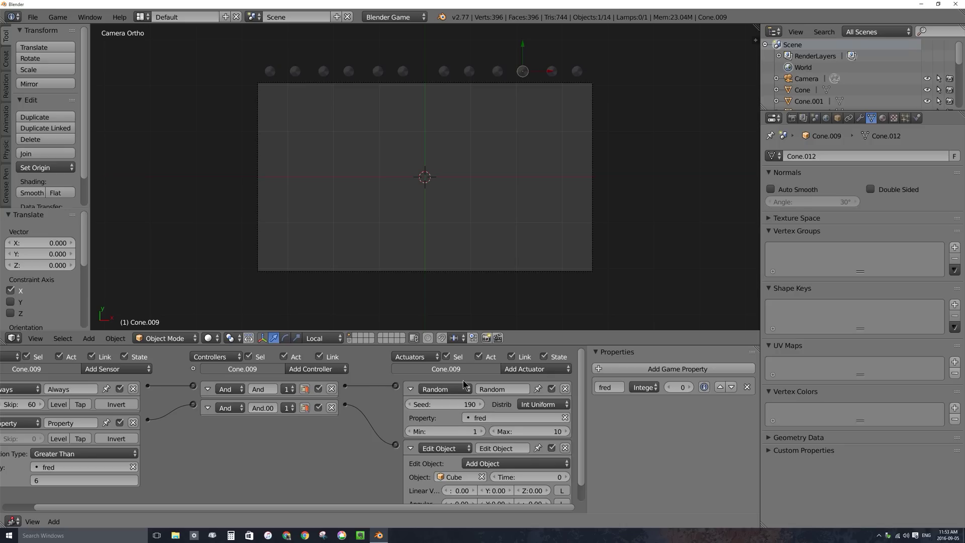
{"action": "right_click", "coordinate": [553, 71]}
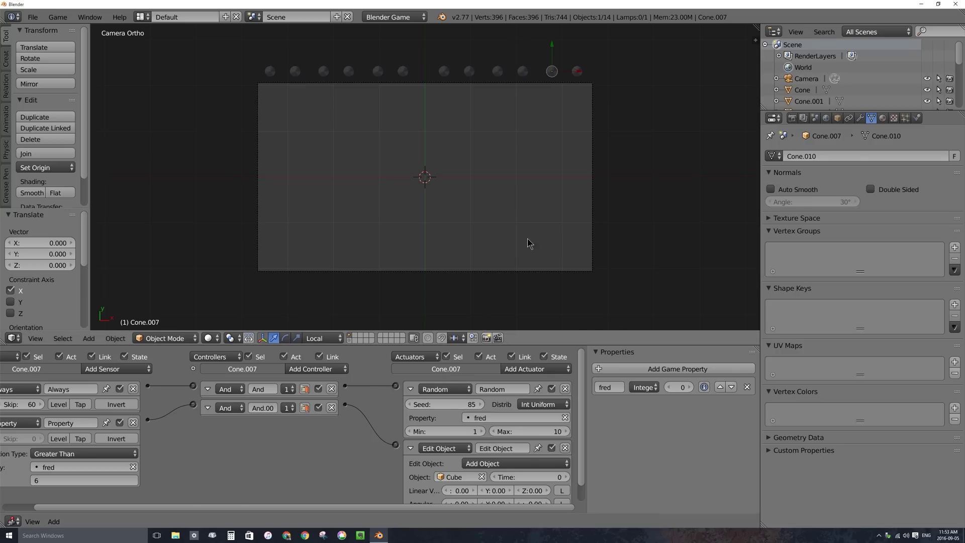
{"action": "right_click", "coordinate": [577, 71]}
{"action": "left_click_drag", "start_coordinate": [442, 405], "coordinate": [472, 405]}
- Run the game twice to check how the cubes fall with the different seeds, stopping it each time
{"action": "key", "text": "p"}
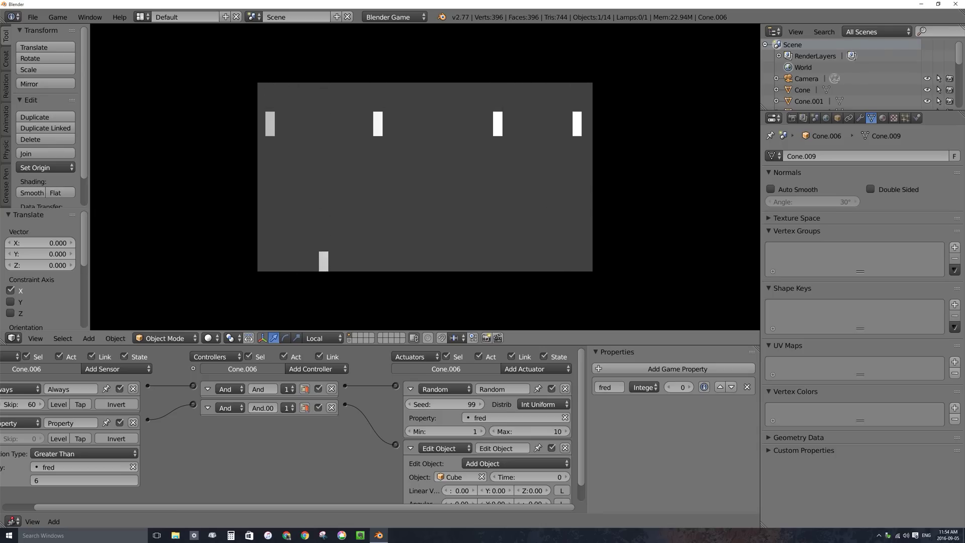
{"action": "key", "text": "Escape"}
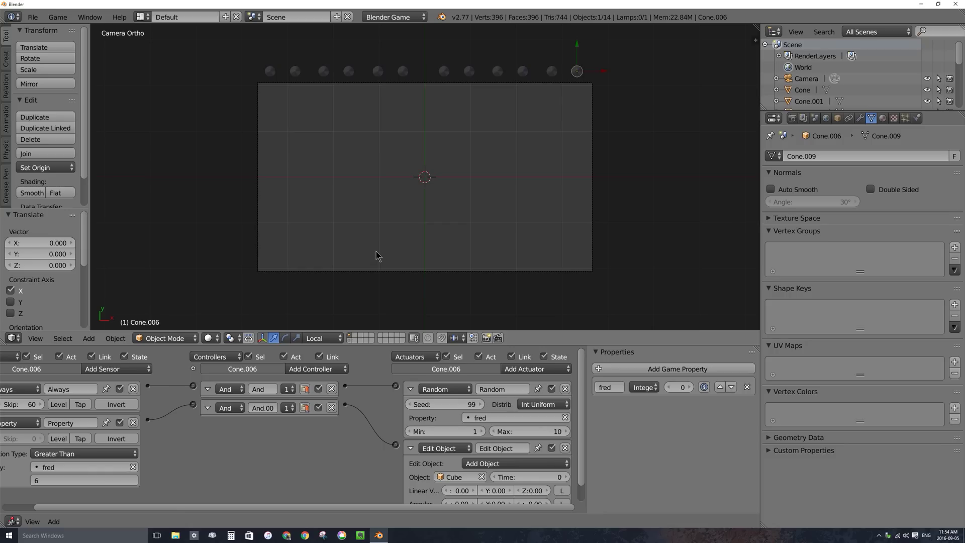
{"action": "key", "text": "p"}
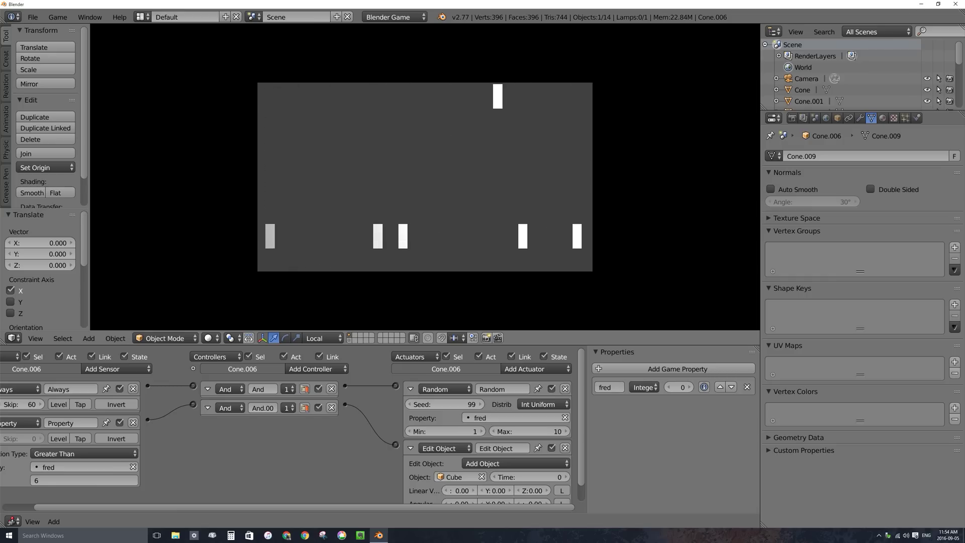
{"action": "key", "text": "Escape"}
- Set the Always sensor's Skip to 45 on the first cone and 5 on the sixth cone
{"action": "scroll", "coordinate": [49, 414], "scroll_direction": "left", "scroll_amount": 2, "text": "ctrl"}
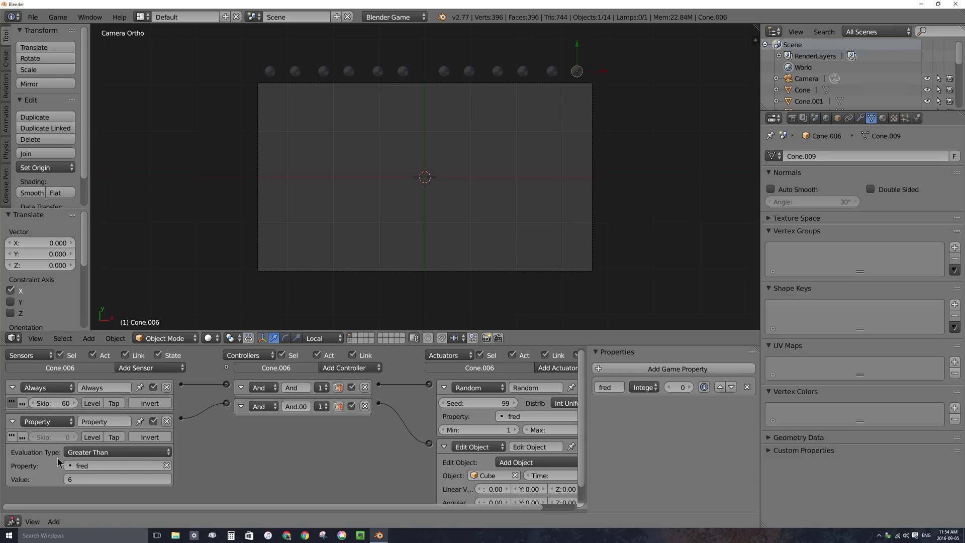
{"action": "right_click", "coordinate": [270, 72]}
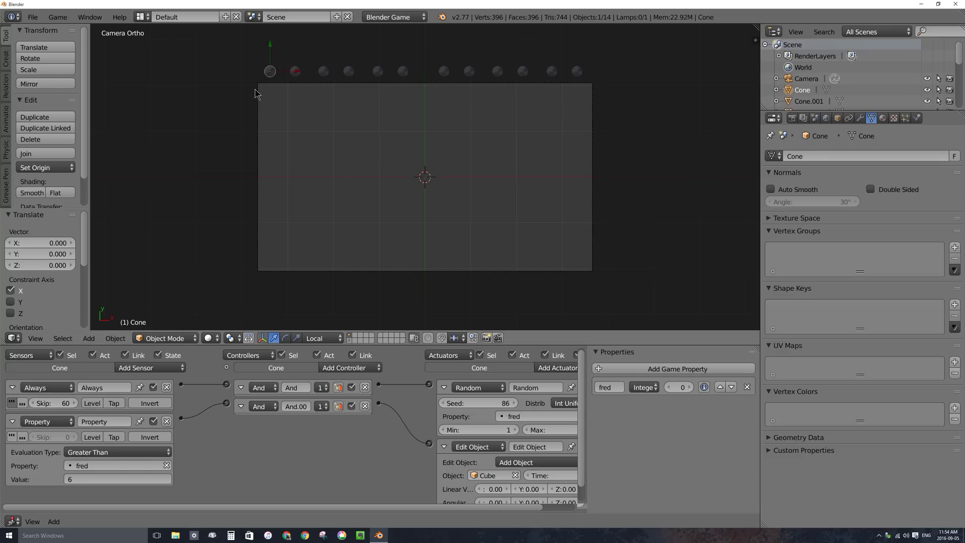
{"action": "left_click", "coordinate": [63, 406]}
{"action": "type", "text": "45"}
{"action": "key", "text": "Return"}
{"action": "right_click", "coordinate": [403, 80]}
{"action": "left_click", "coordinate": [63, 405]}
{"action": "type", "text": "5"}
{"action": "key", "text": "Return"}
- Set the Always sensor's Skip to 72 on the eighth cone, run the game to test it and stop it
{"action": "right_click", "coordinate": [469, 71]}
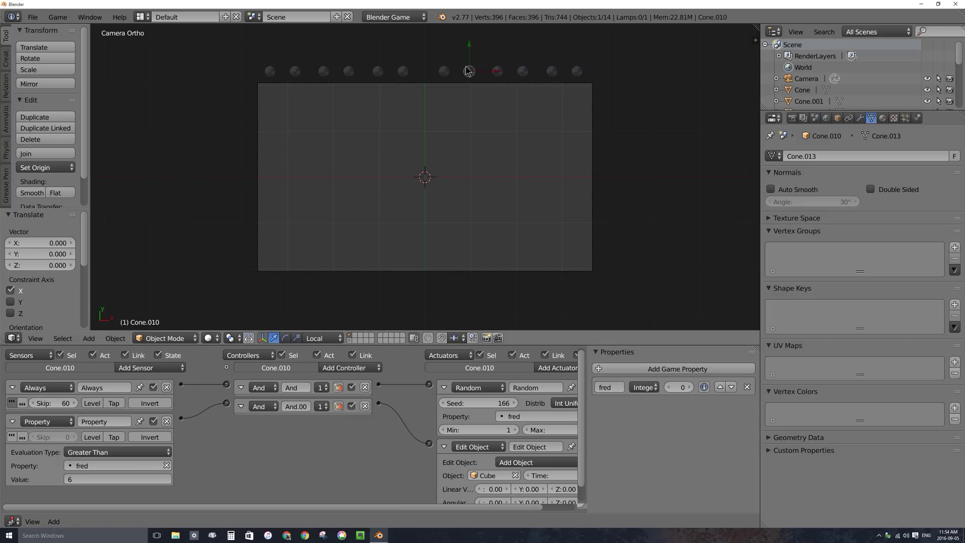
{"action": "left_click", "coordinate": [51, 397]}
{"action": "type", "text": "72"}
{"action": "key", "text": "Return"}
{"action": "key", "text": "p"}
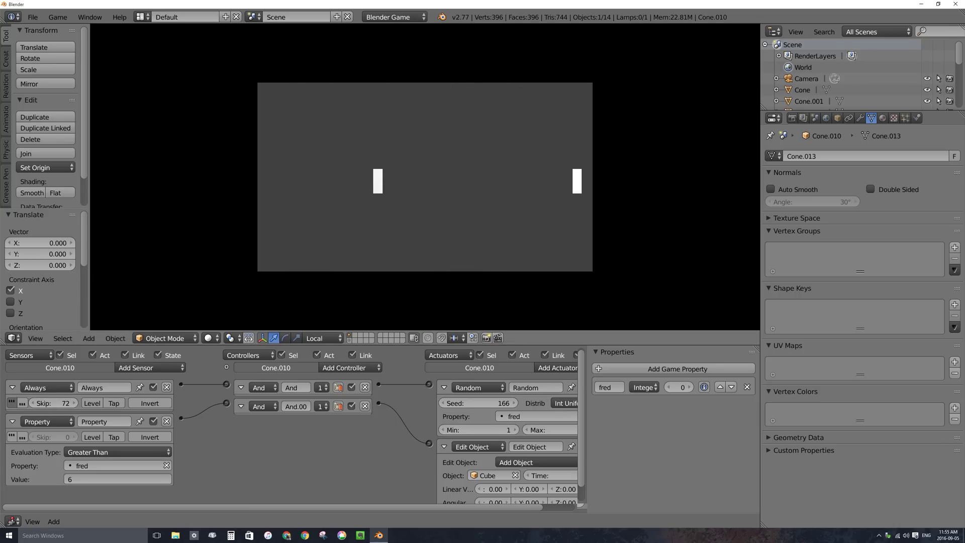
{"action": "key", "text": "Escape"}
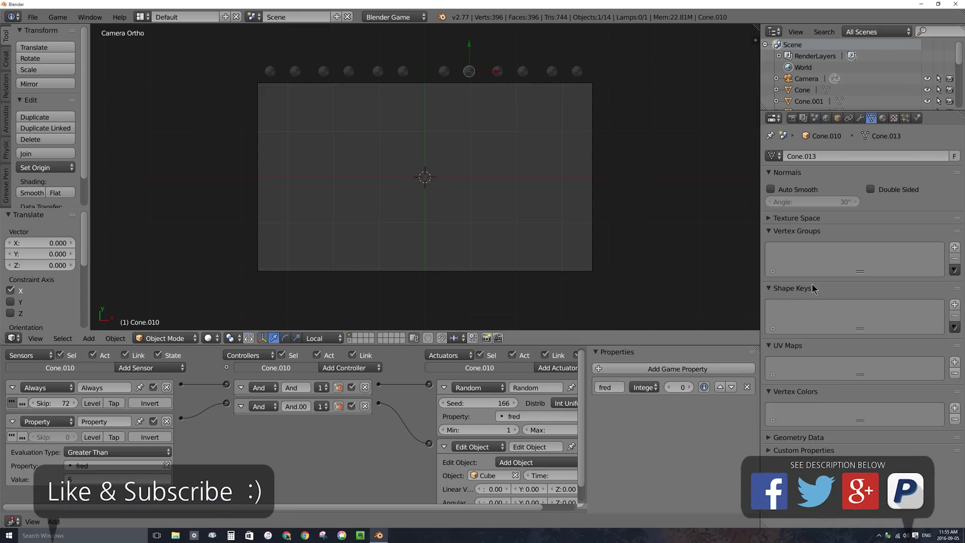